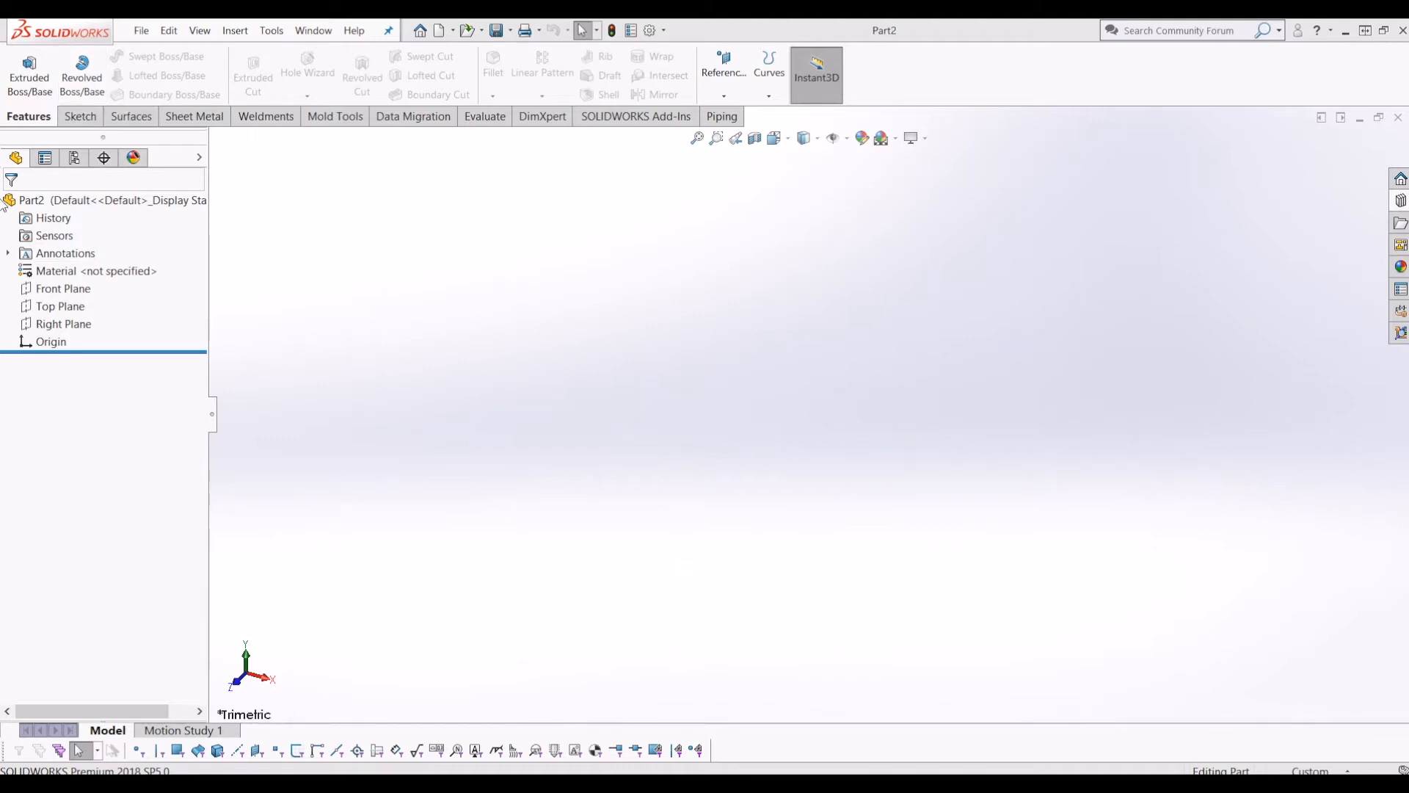
- Sketch a center rectangle about 122 by 88 mm on the Top Plane, centred on the origin
click(81, 118)
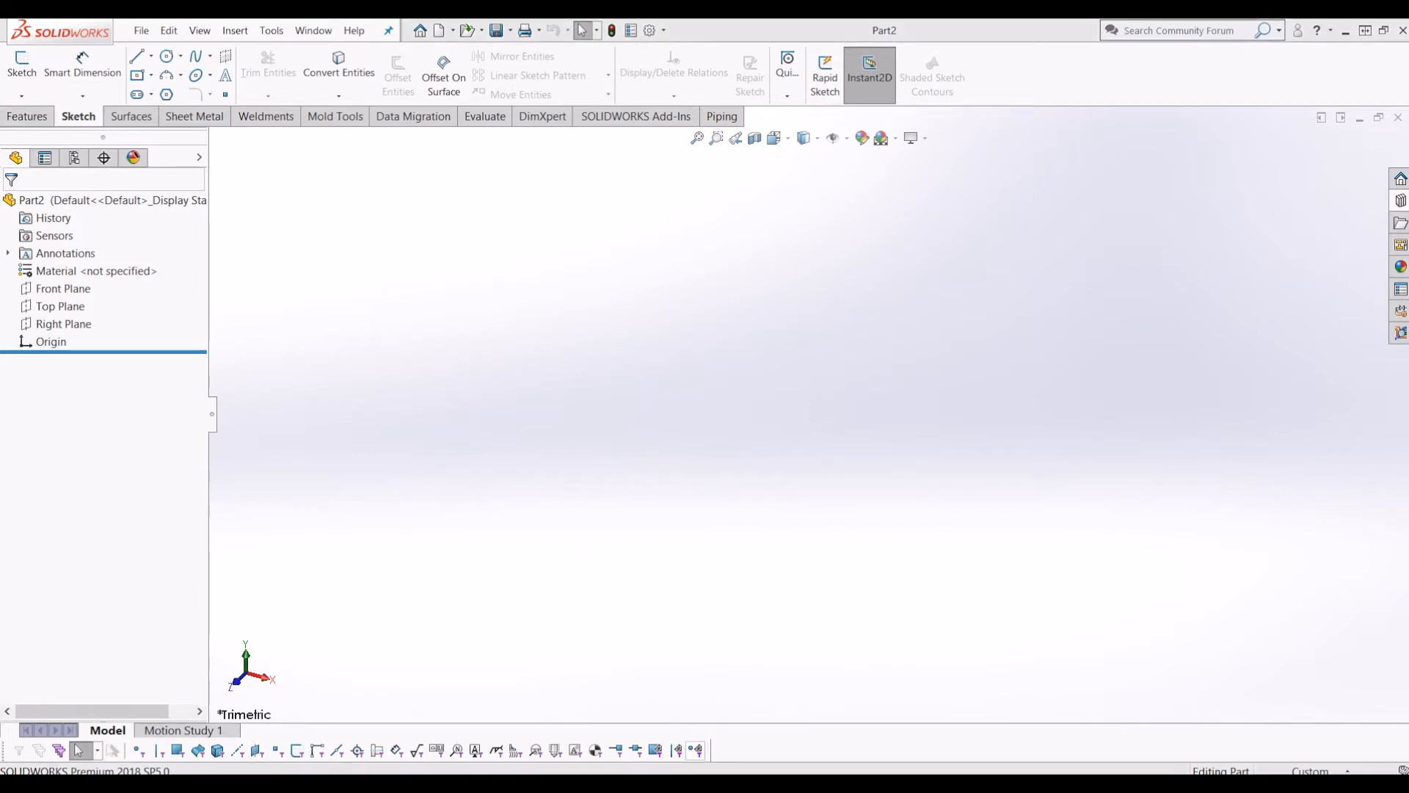
click(151, 98)
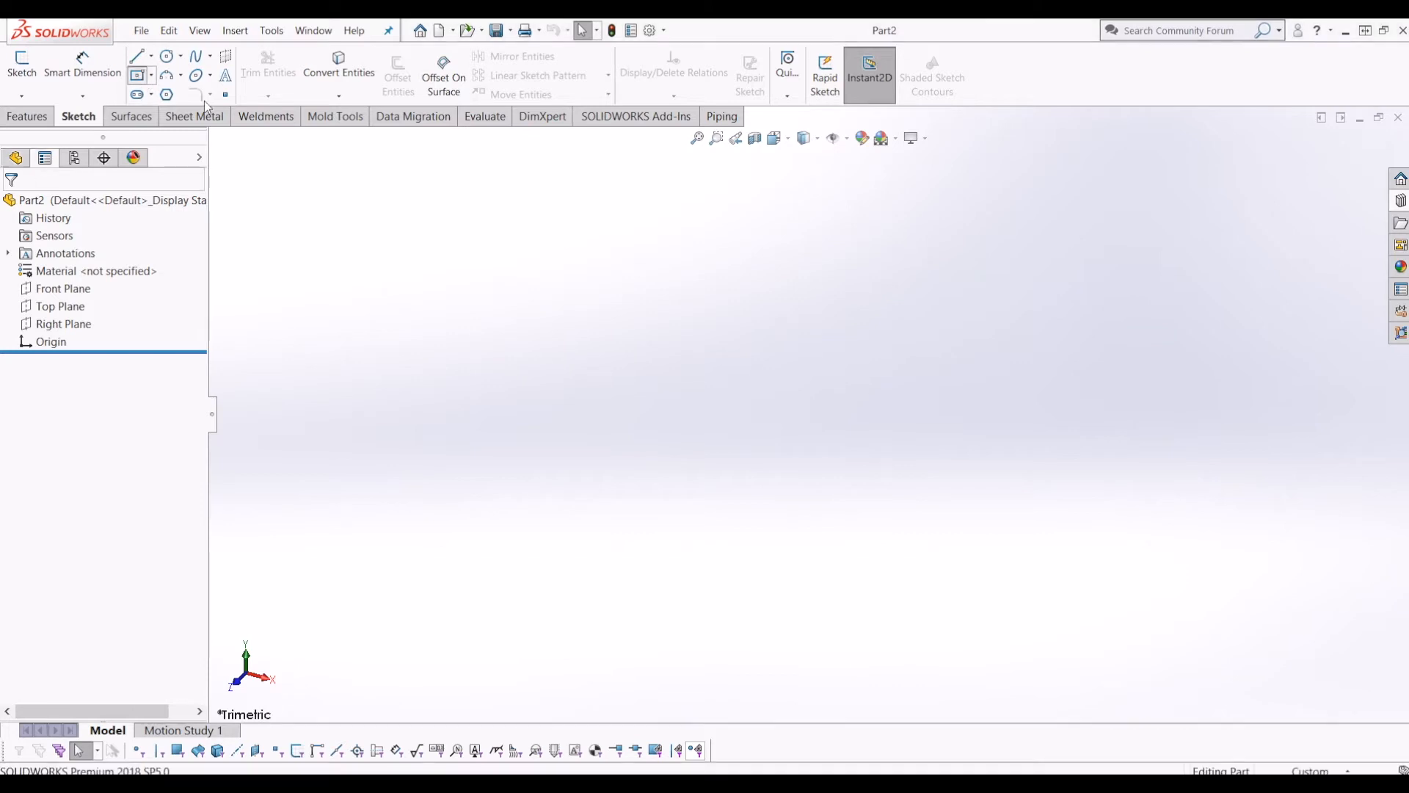
click(779, 449)
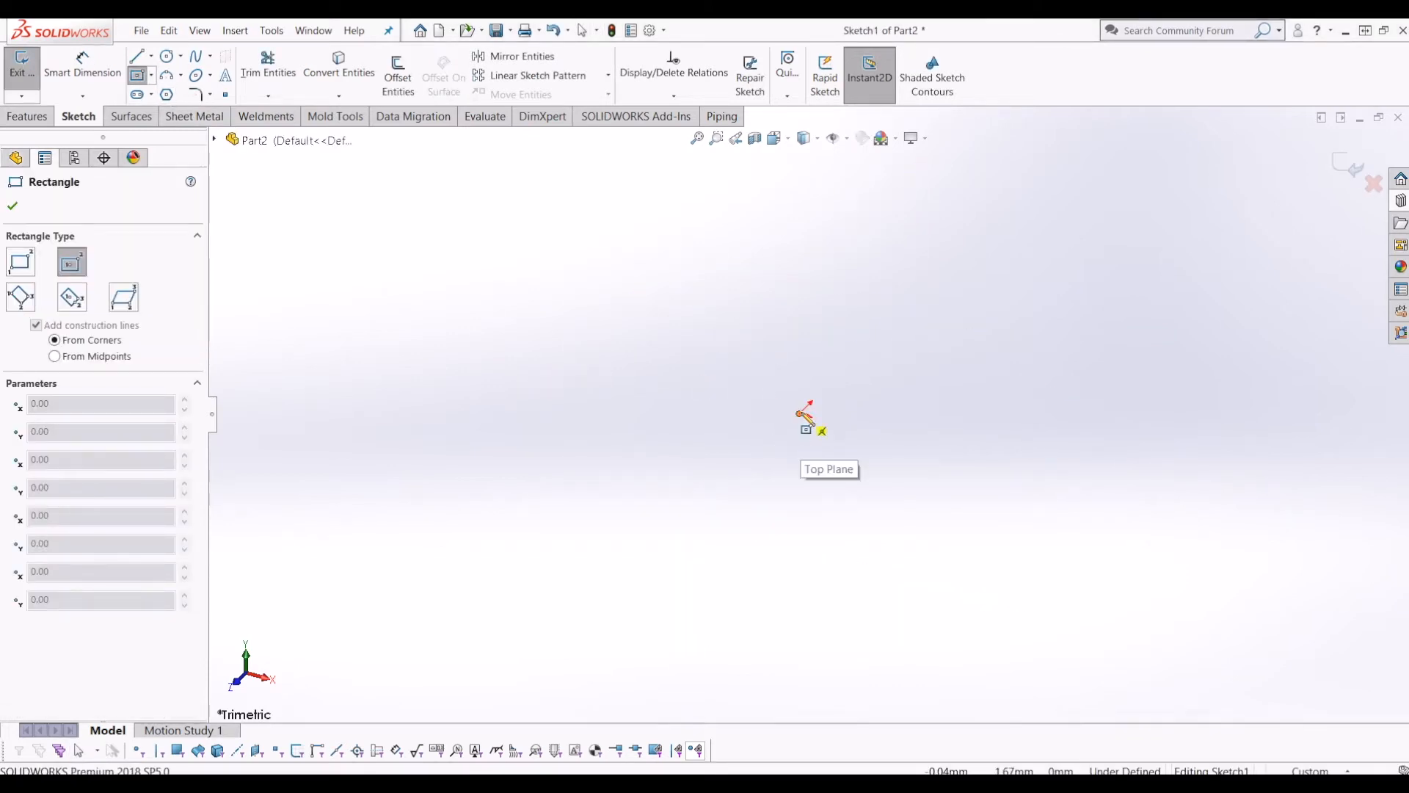
click(802, 412)
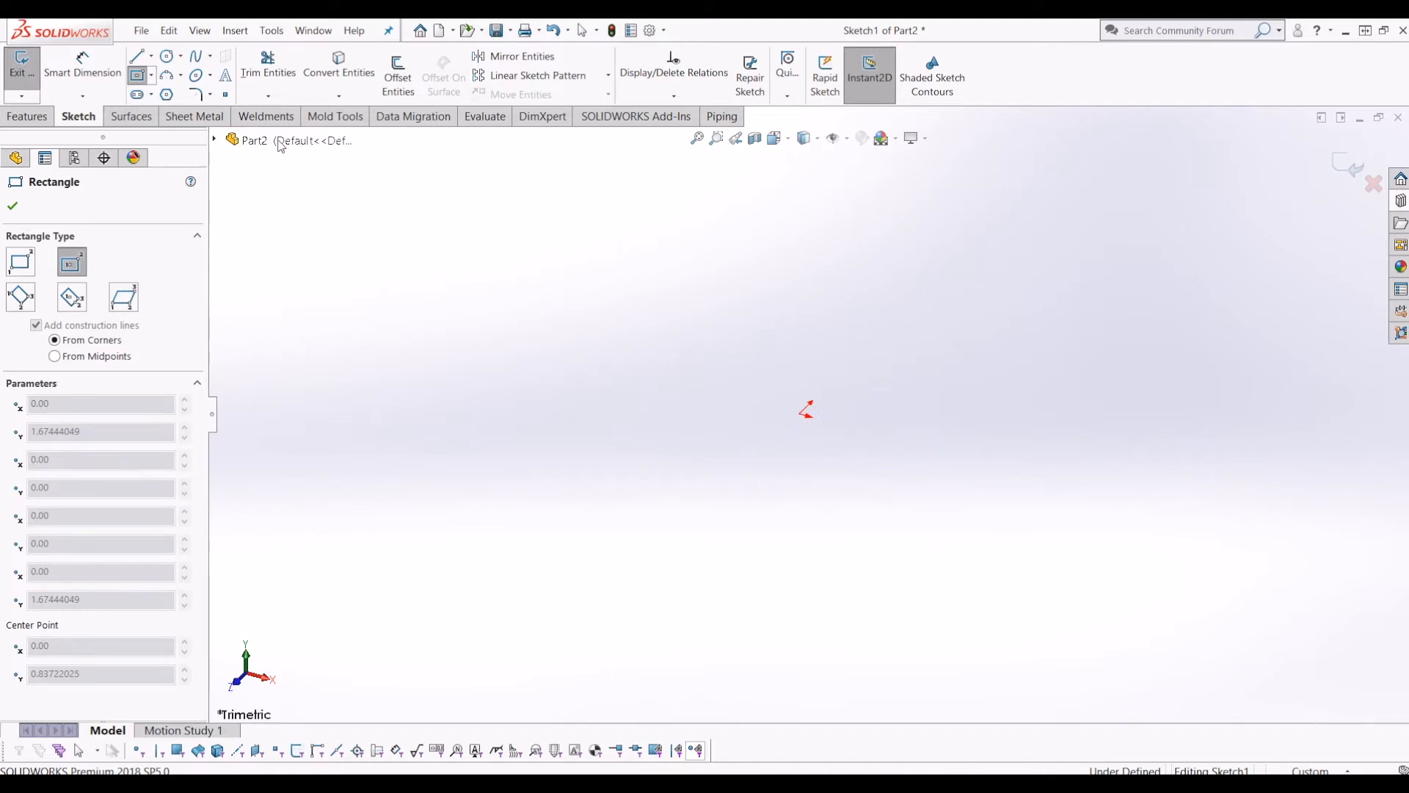
key(Escape)
click(138, 75)
click(800, 414)
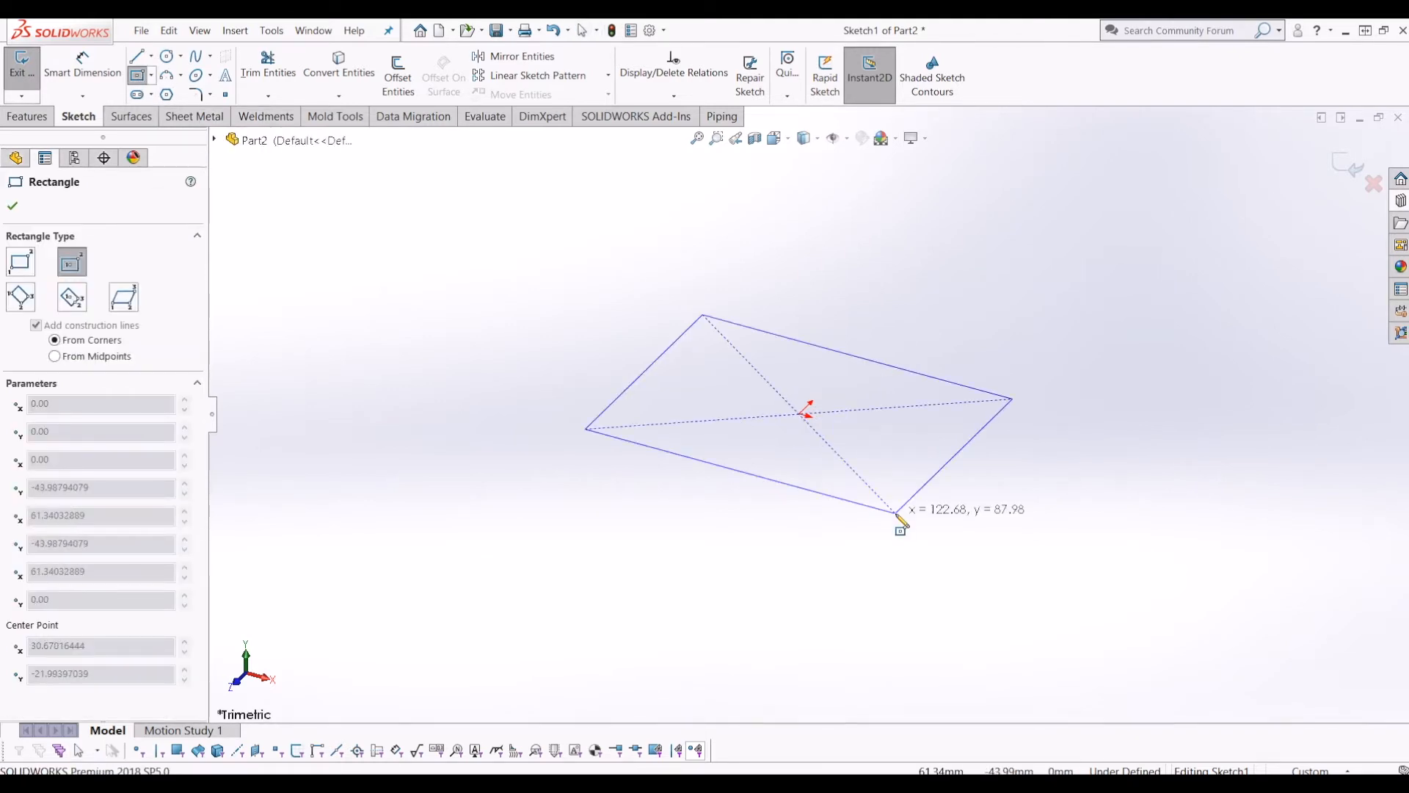
click(895, 512)
key(Escape)
- Dimension the rectangle's front edge as 102.5 mm
click(61, 58)
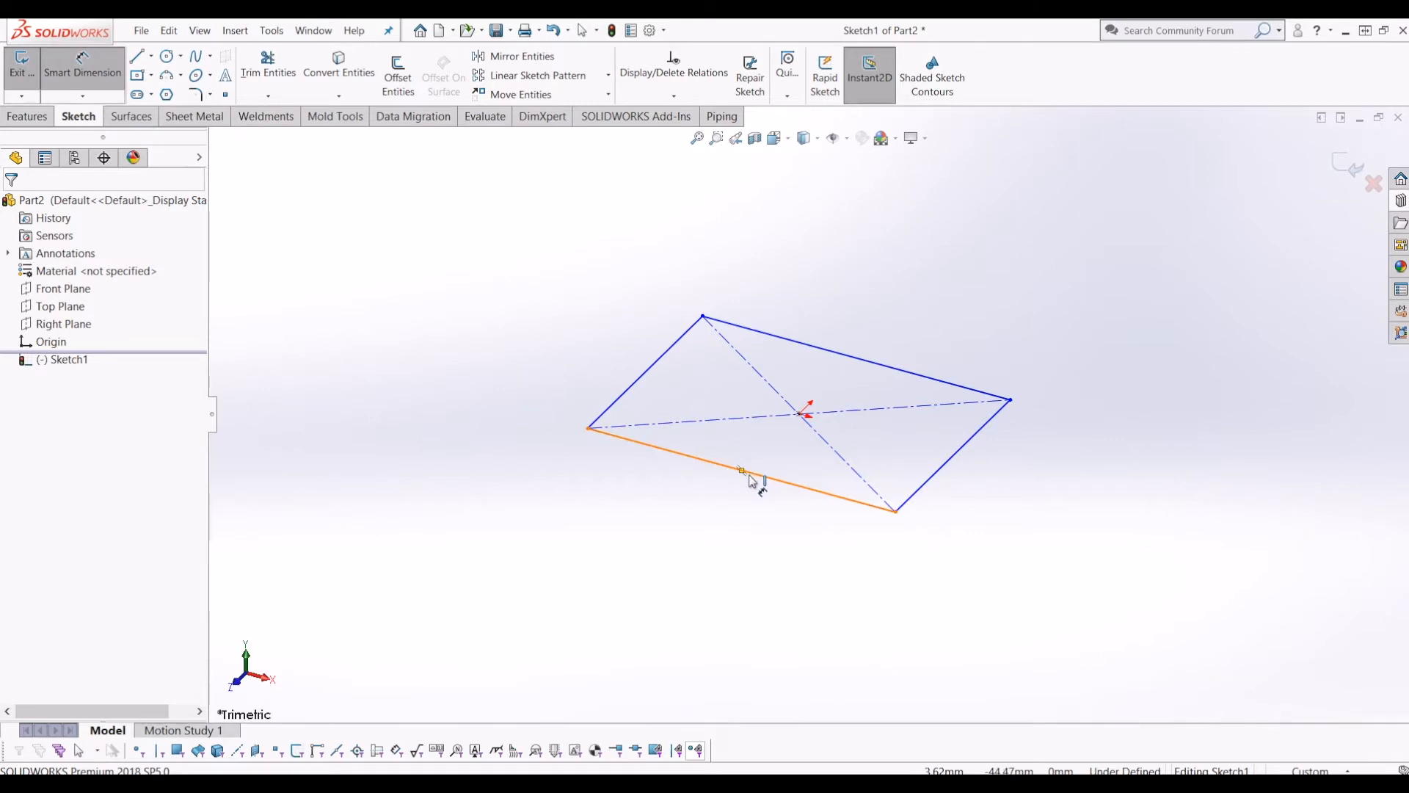
click(753, 478)
click(715, 522)
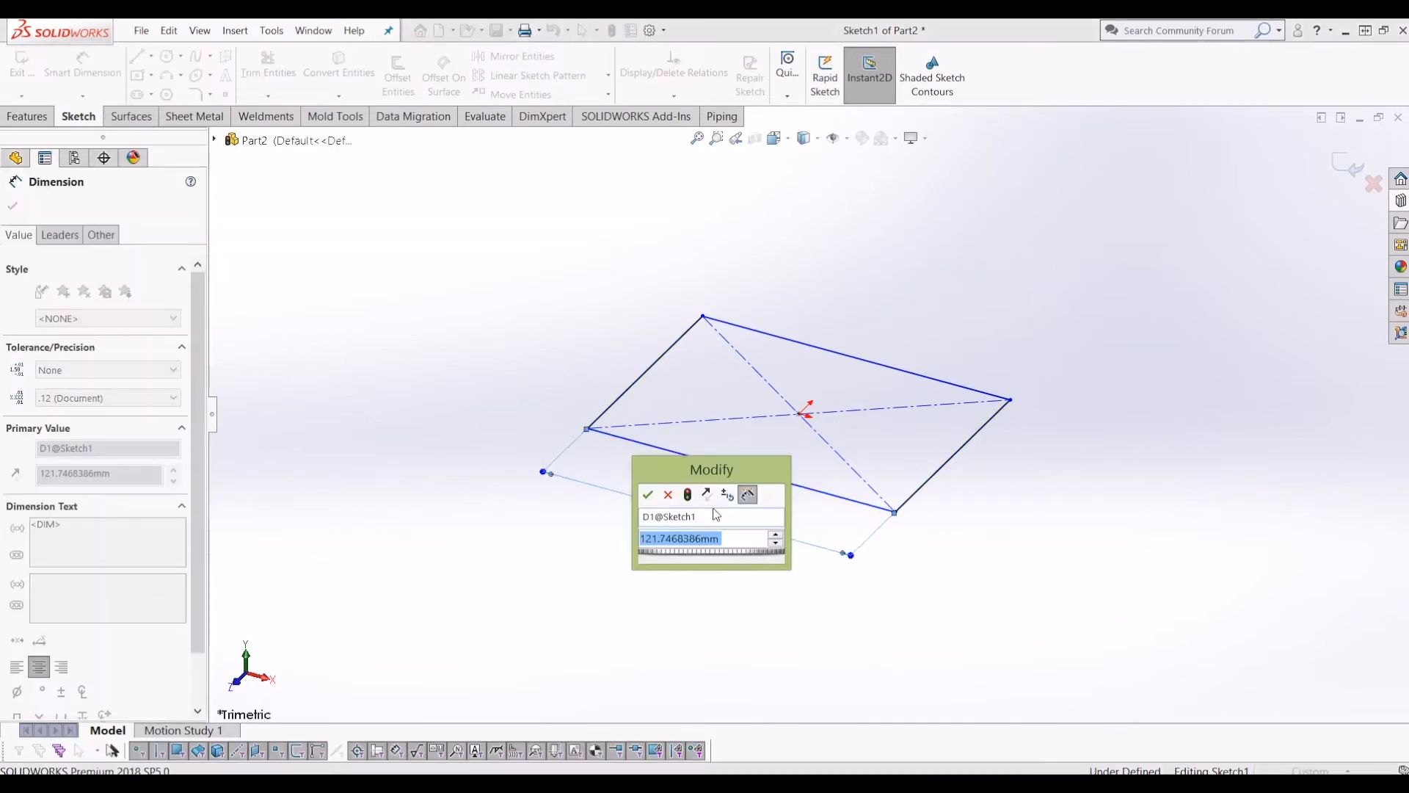
text(102.5)
key(Return)
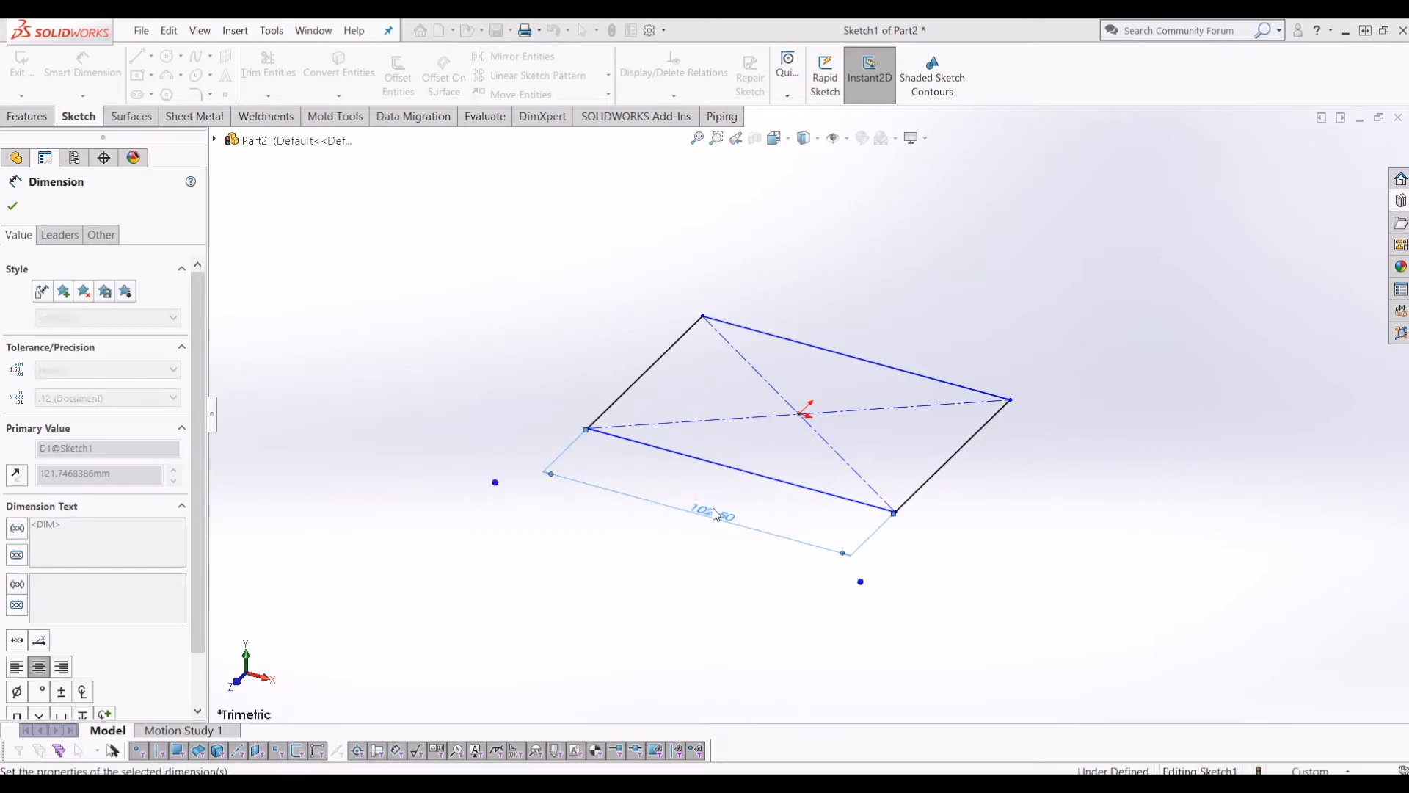
- Dimension the rectangle's adjacent side edge as 102.5 mm
middle_drag(803, 456, 730, 572)
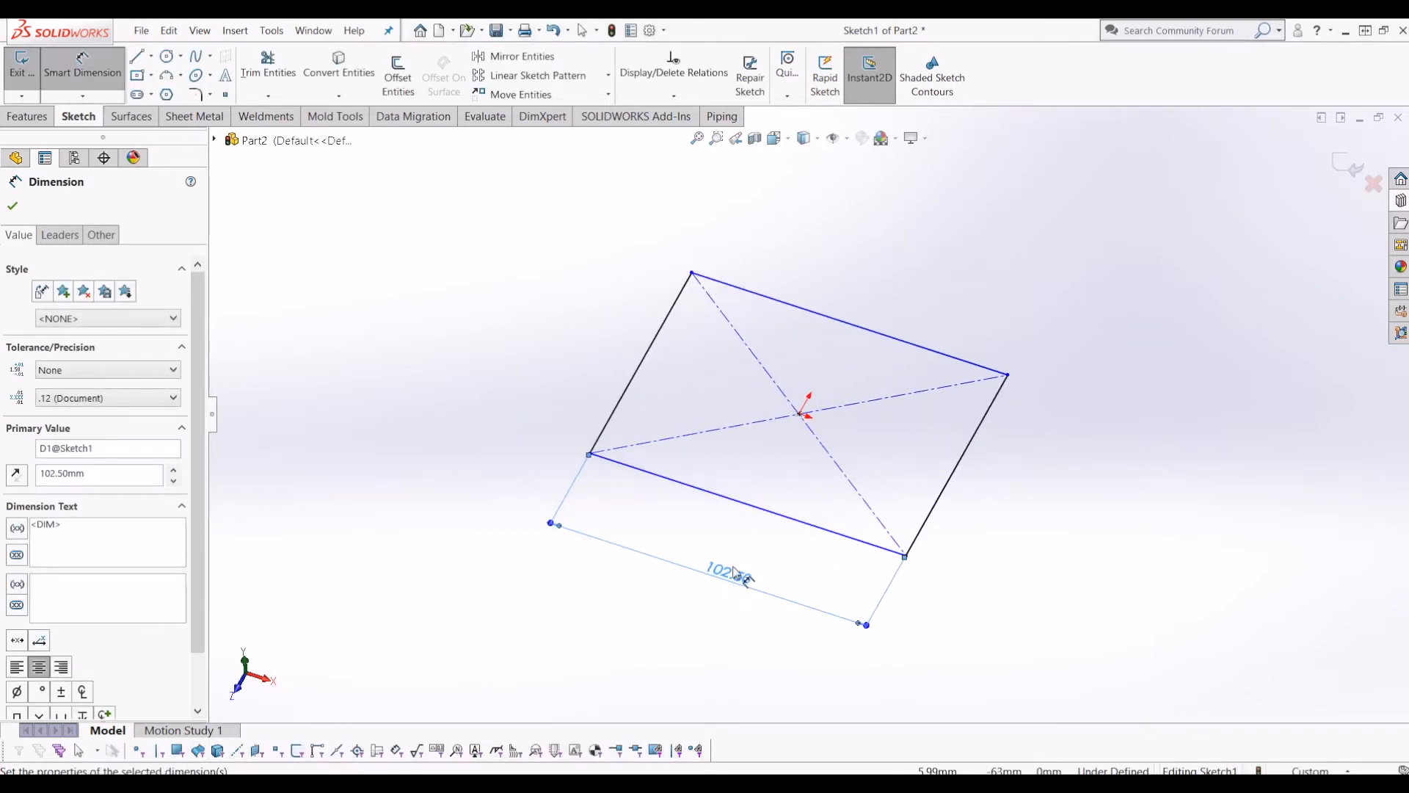
click(631, 392)
click(584, 374)
text(102.5)
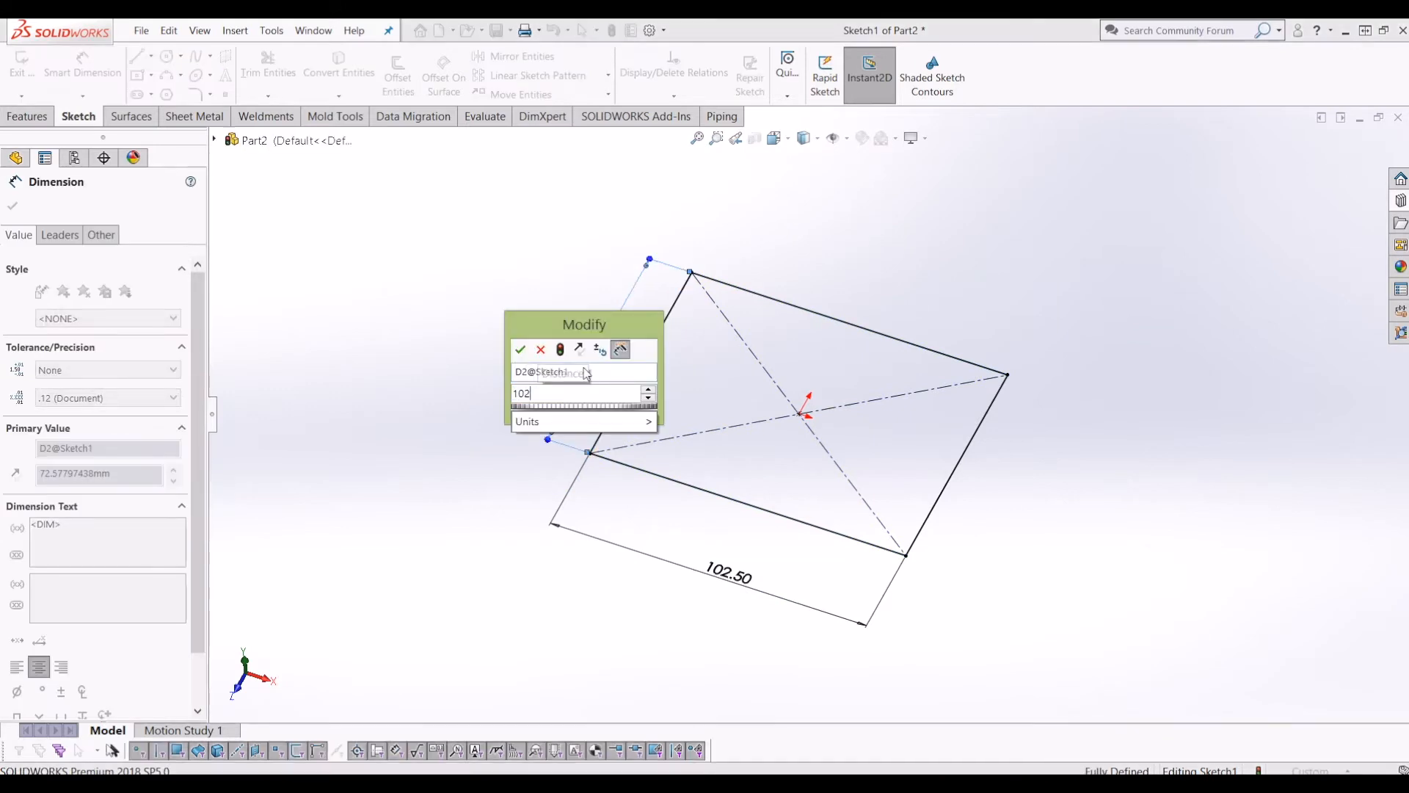
key(Return)
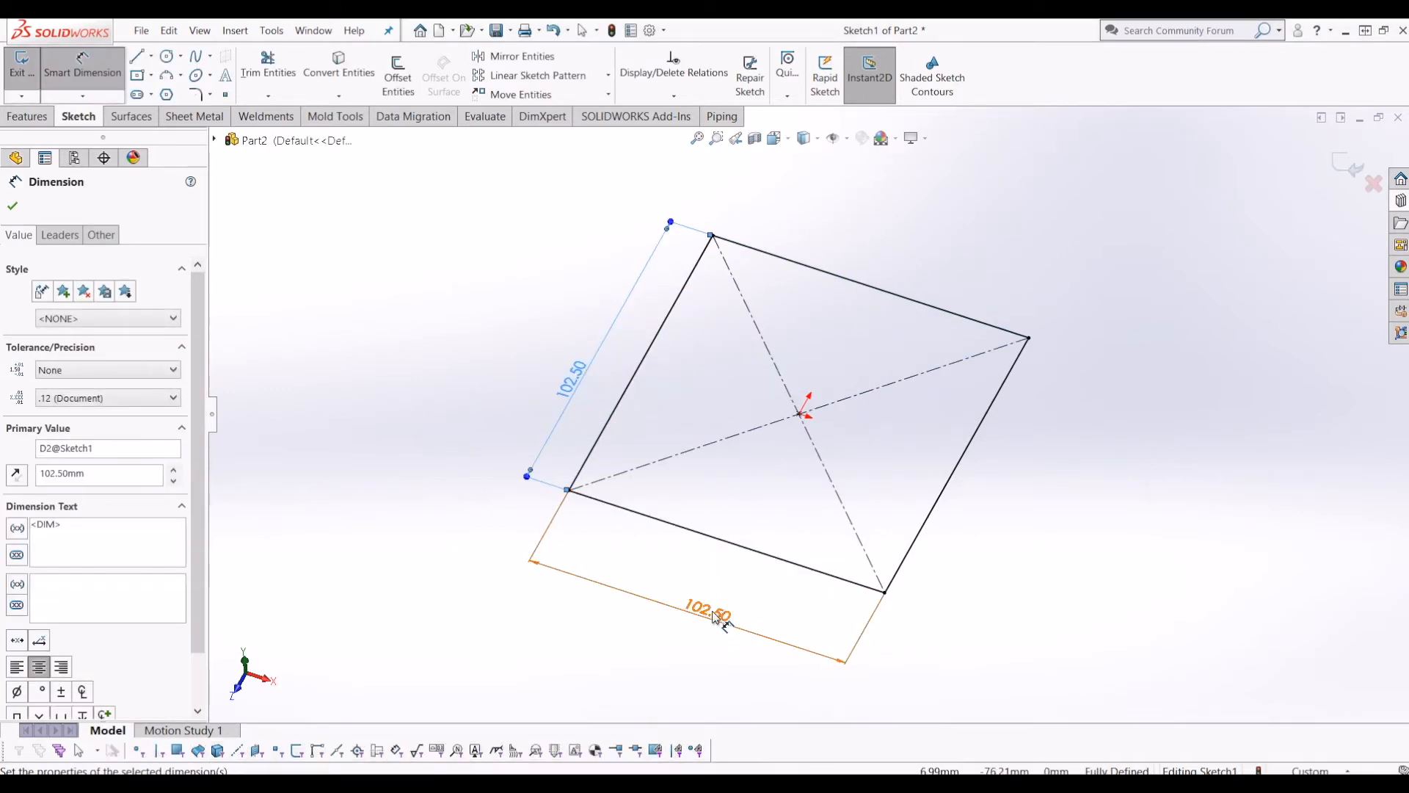
- Change the front edge's dimension to 215 mm and exit the sketch
double_click(717, 617)
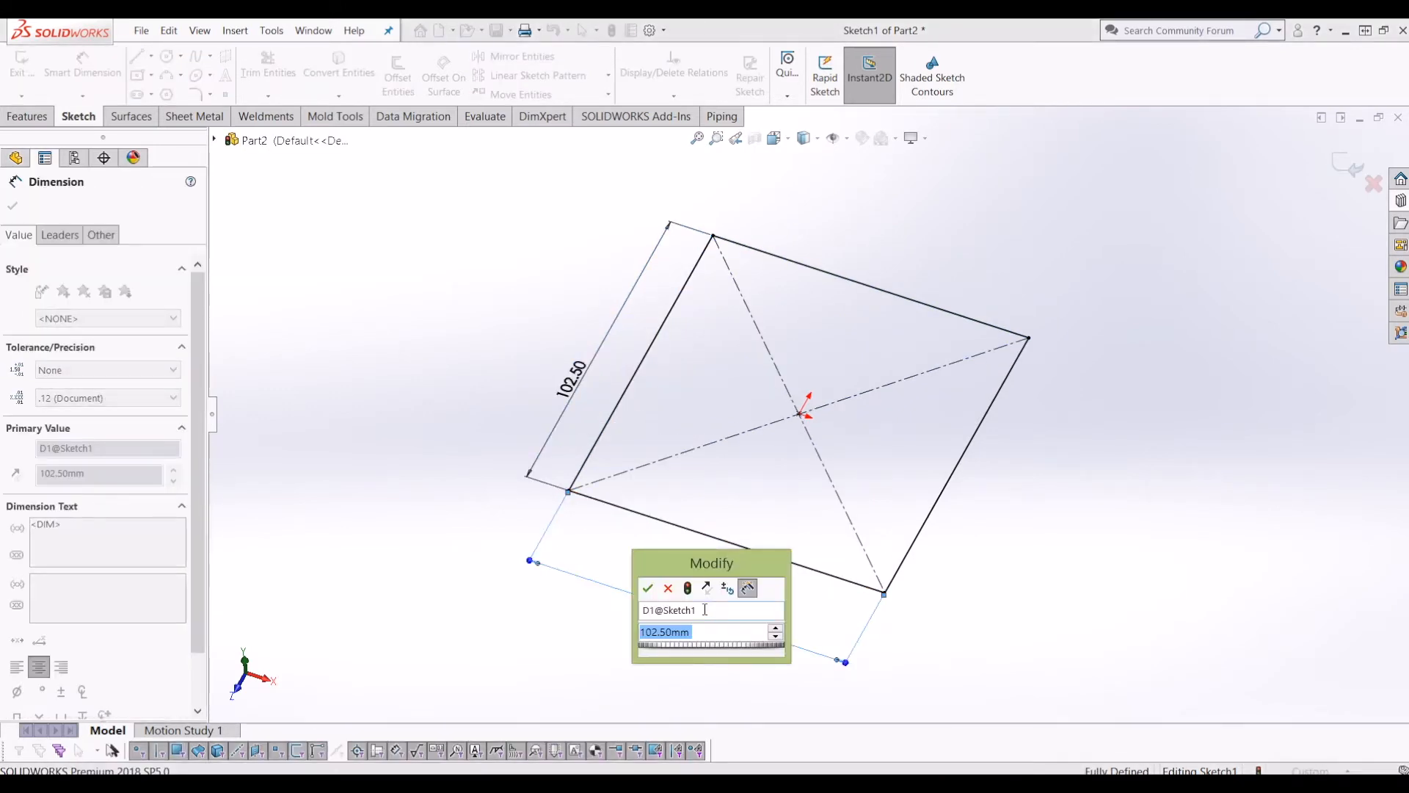
text(15)
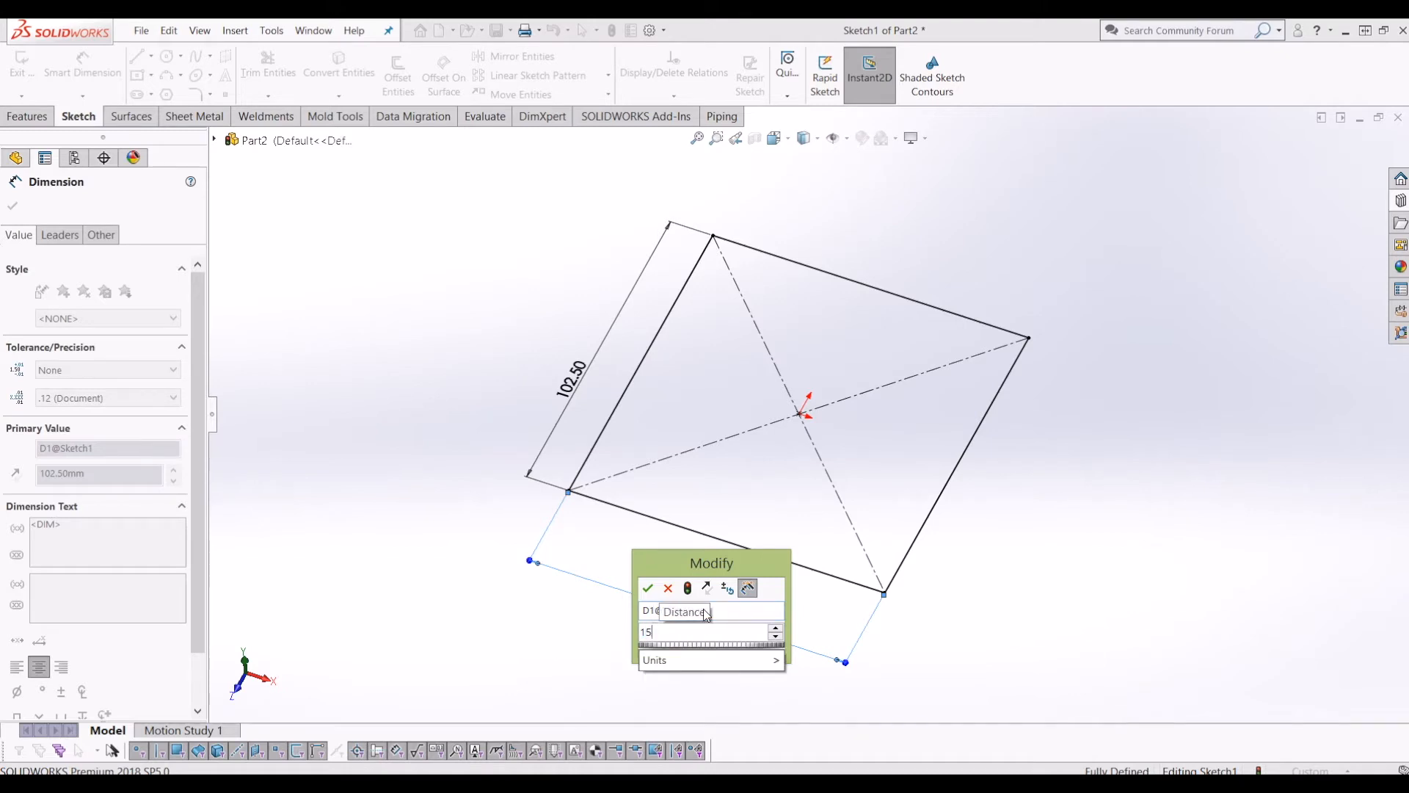
key(Return)
key(z)
key(z)
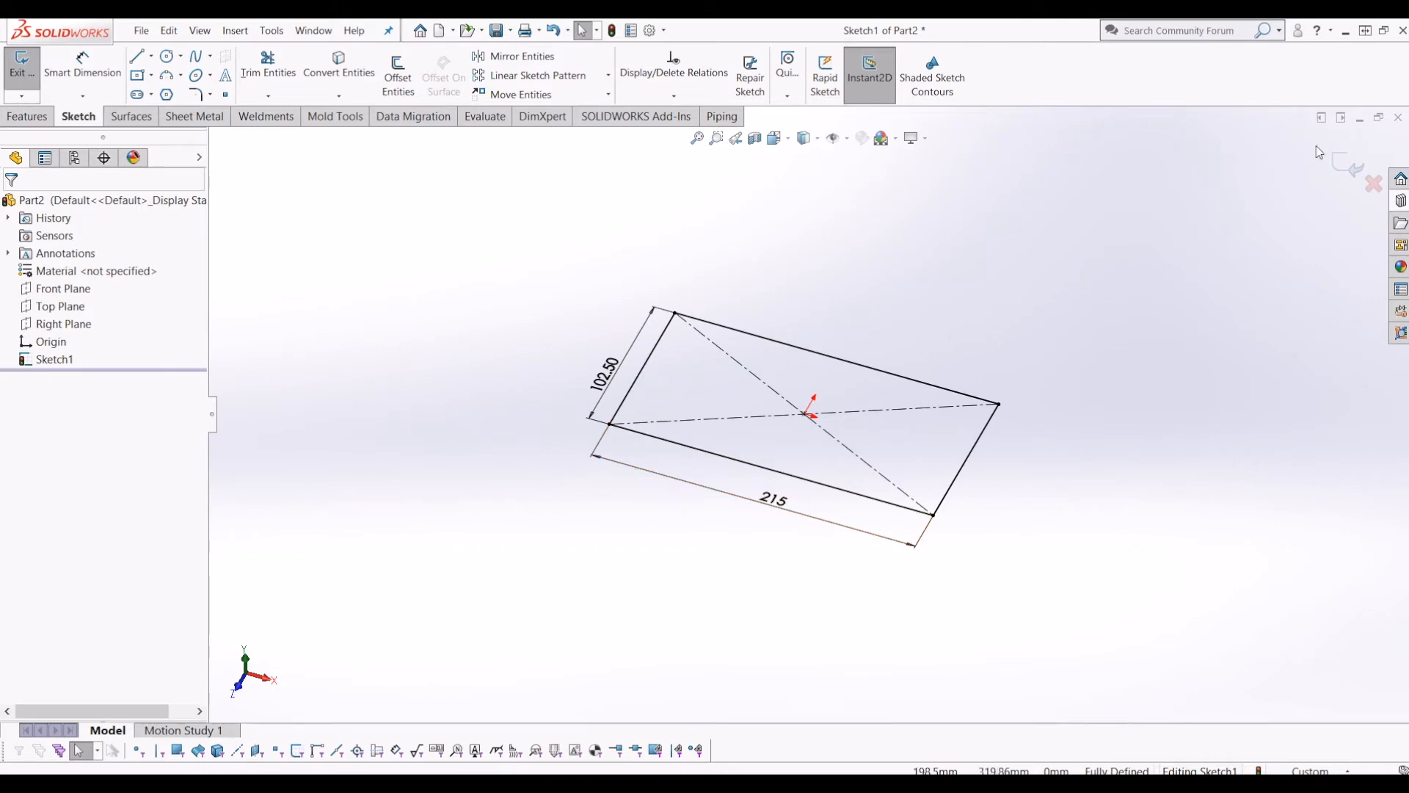
click(1350, 167)
- Extrude the rectangle as a blind boss with a depth of 65 mm
click(26, 116)
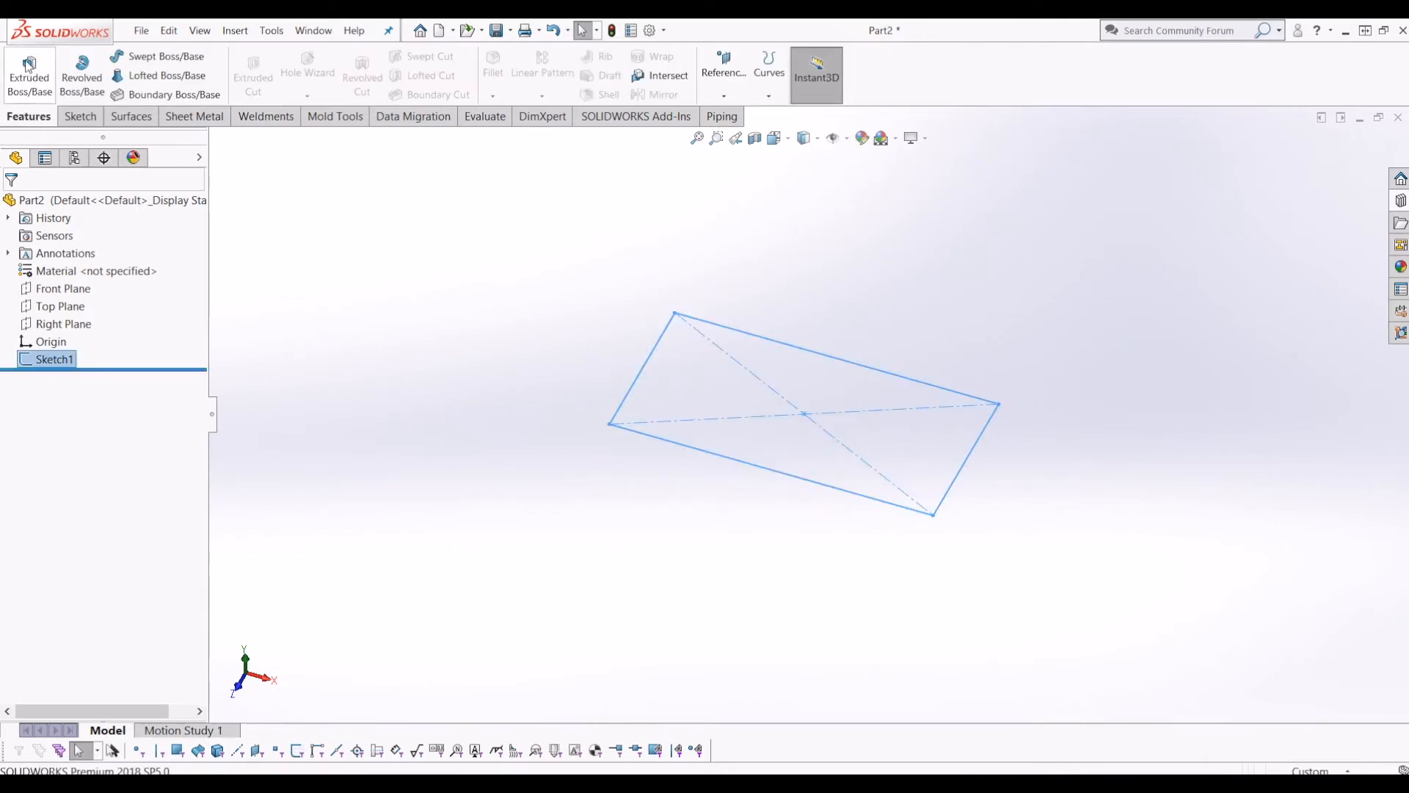
click(29, 73)
double_click(70, 377)
text(65)
key(Return)
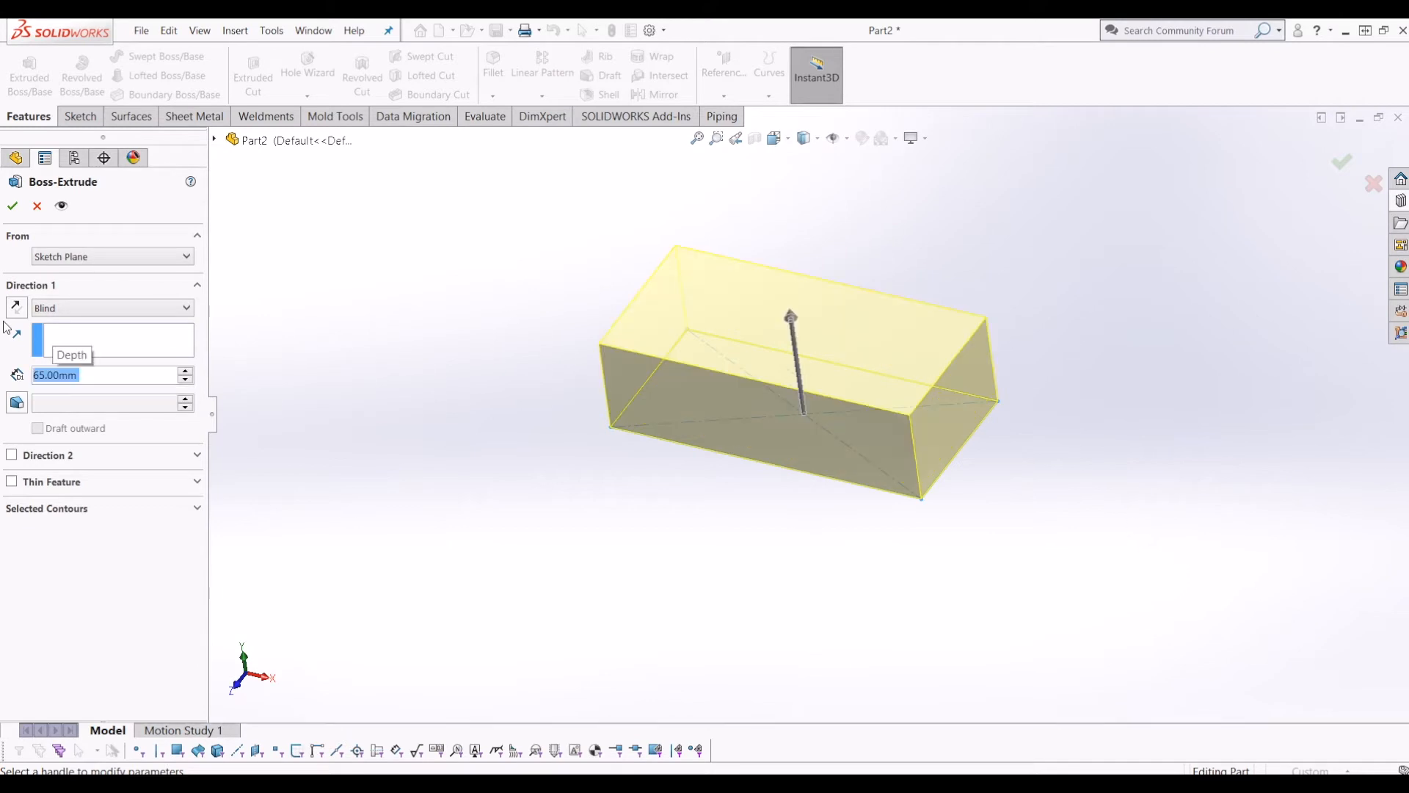
click(12, 208)
- Sketch a center rectangle on the block's top face, centred on the origin and about 19 mm inside the short edges
click(755, 325)
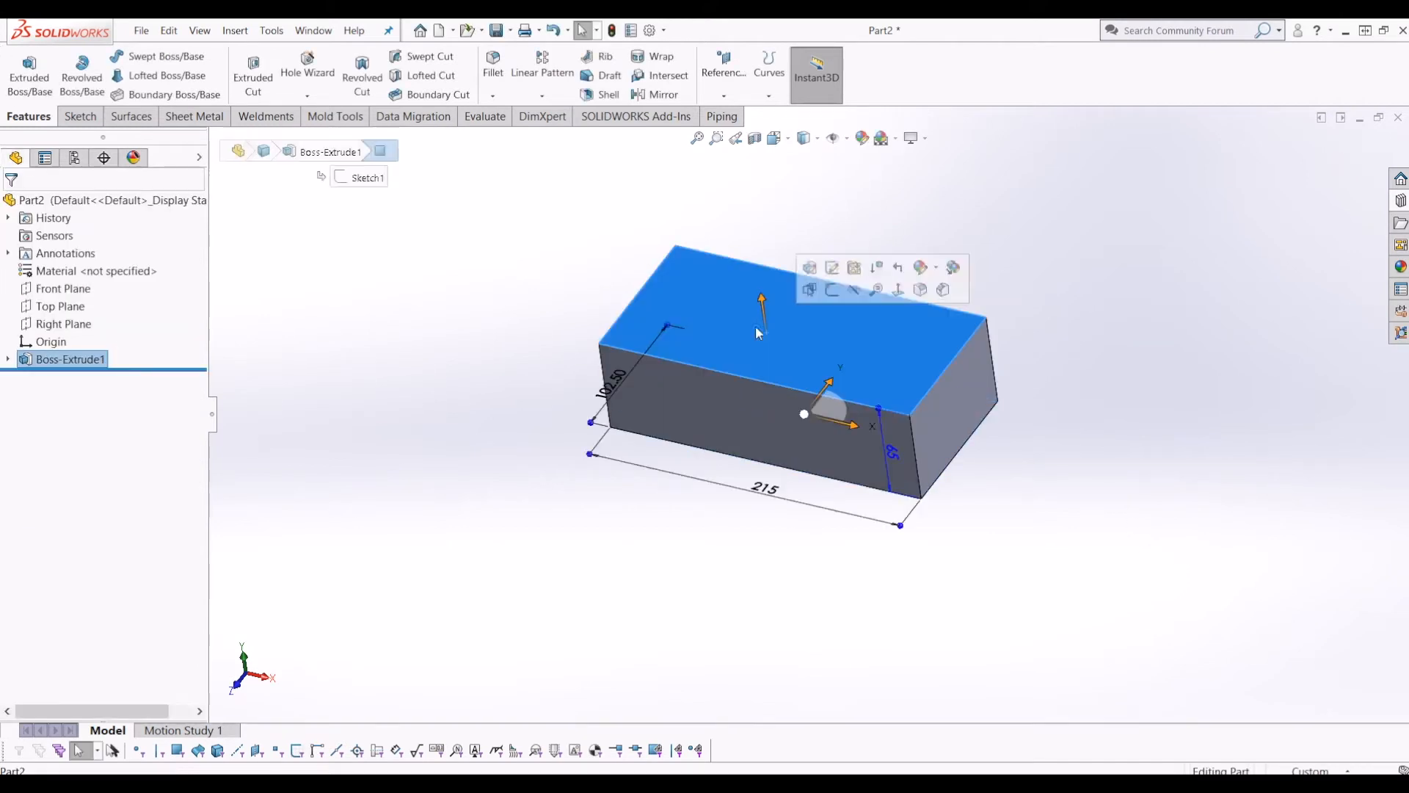
click(80, 116)
click(22, 69)
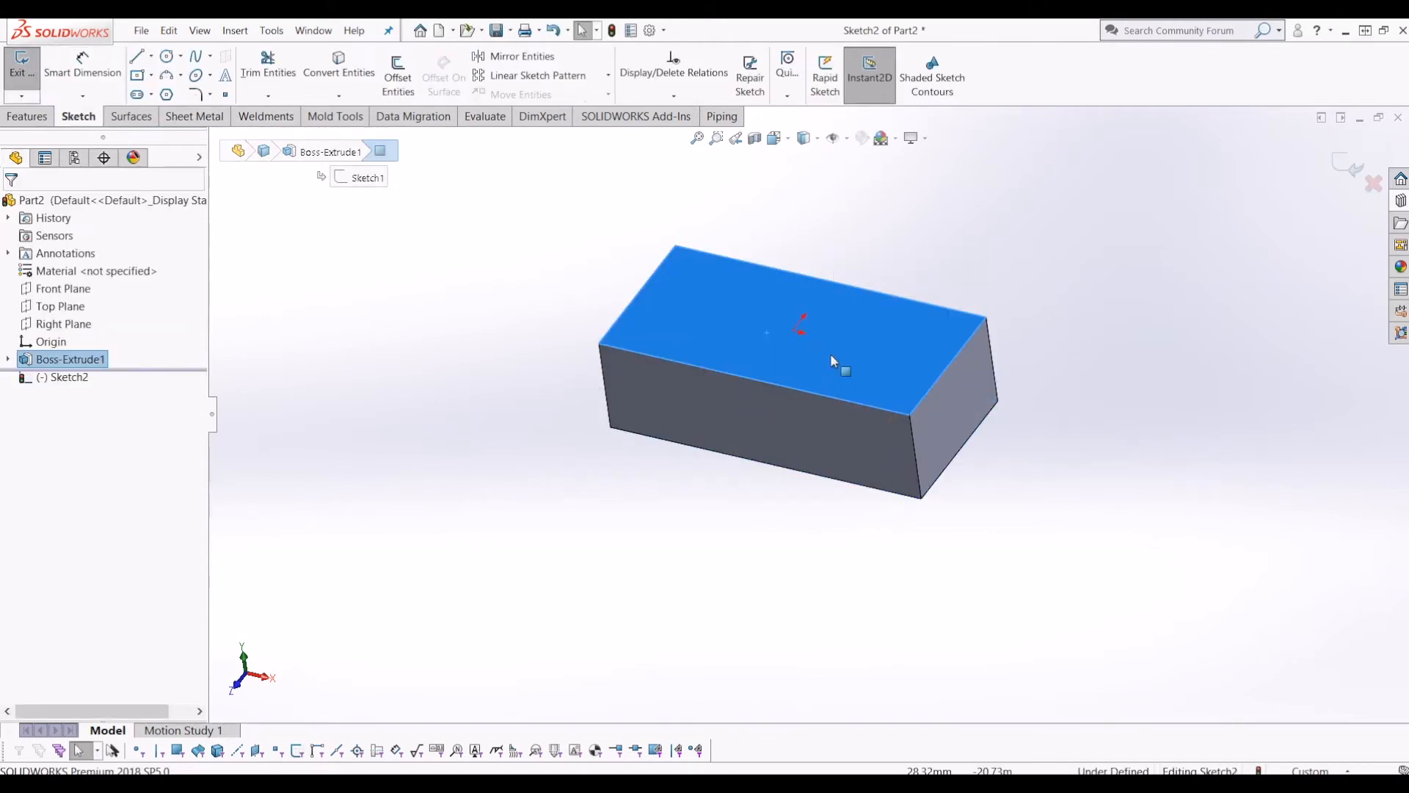
click(137, 74)
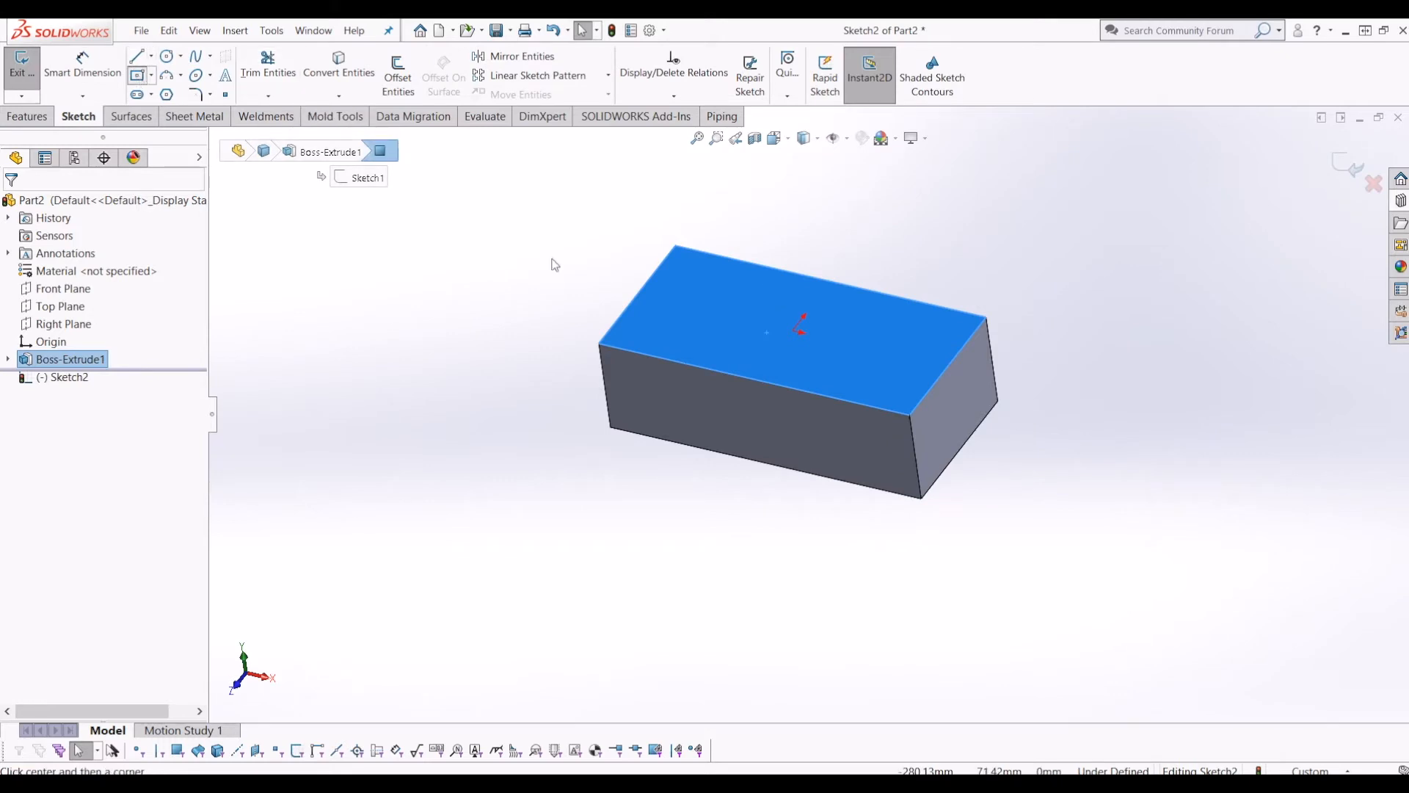
click(806, 340)
click(893, 394)
key(Escape)
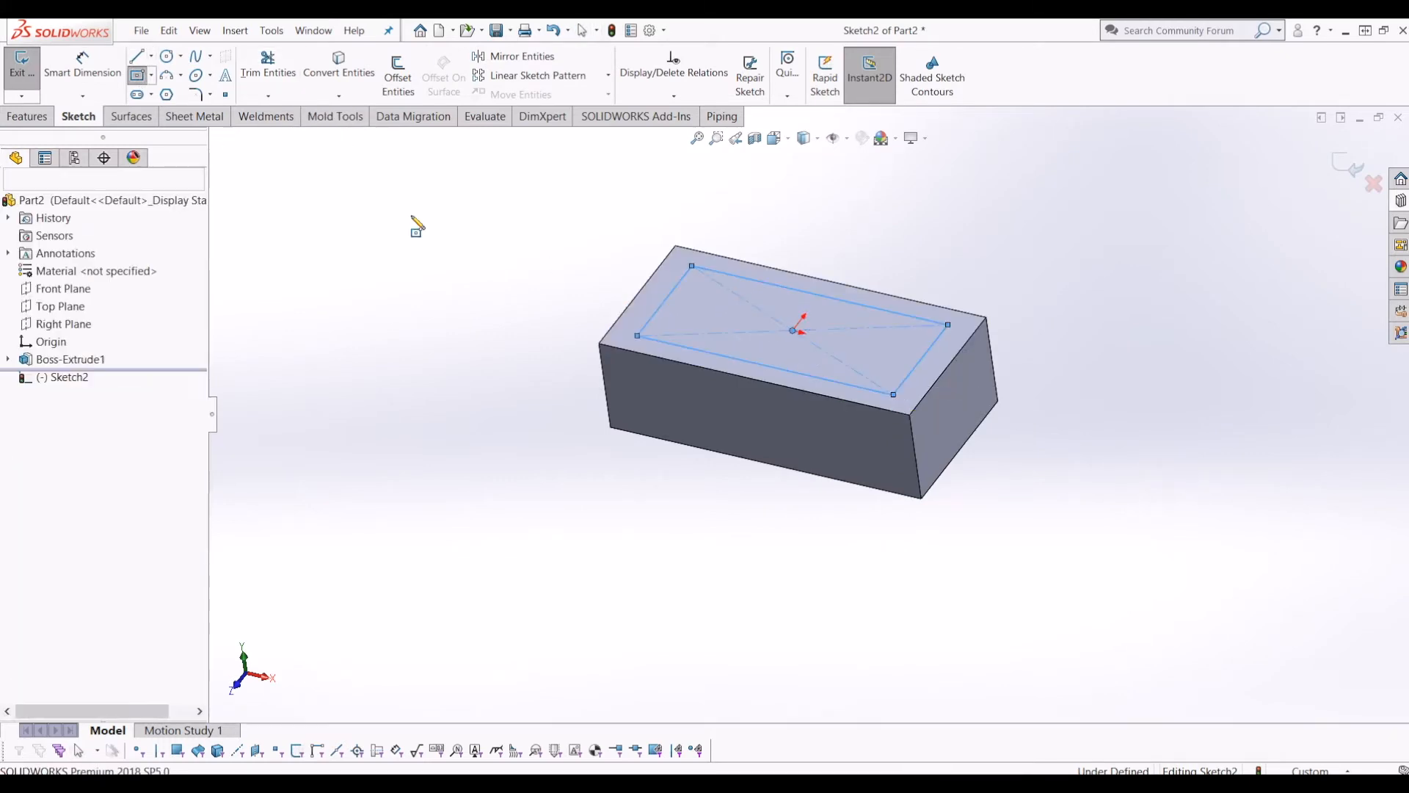
- Dimension the gap between the inner rectangle's rear long side and the block's rear edge as 15 mm
click(82, 68)
click(730, 276)
click(740, 266)
click(744, 277)
text(15)
key(Return)
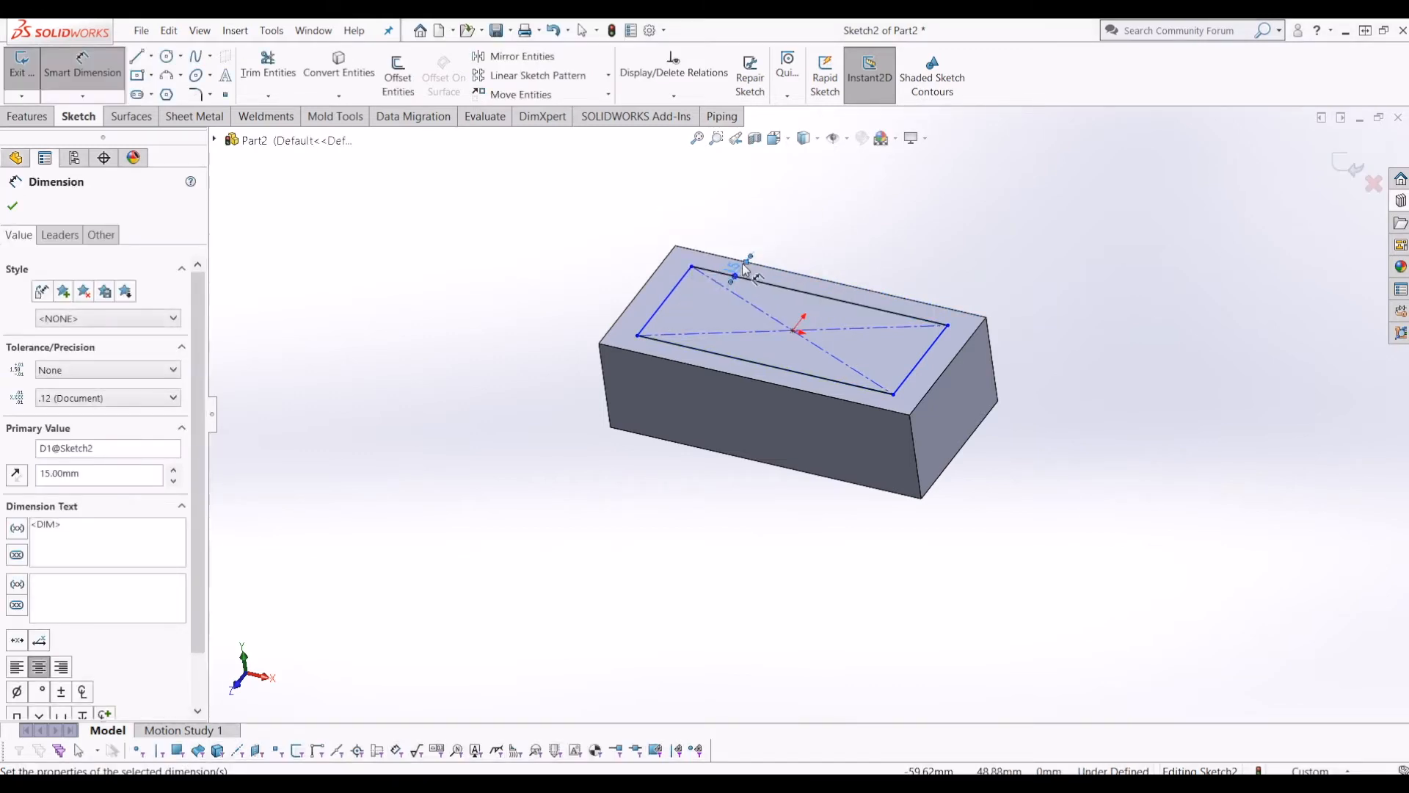
- Dimension the gap between the inner rectangle's short side and the block's short edge as 15 mm, and exit the sketch
click(663, 307)
click(638, 288)
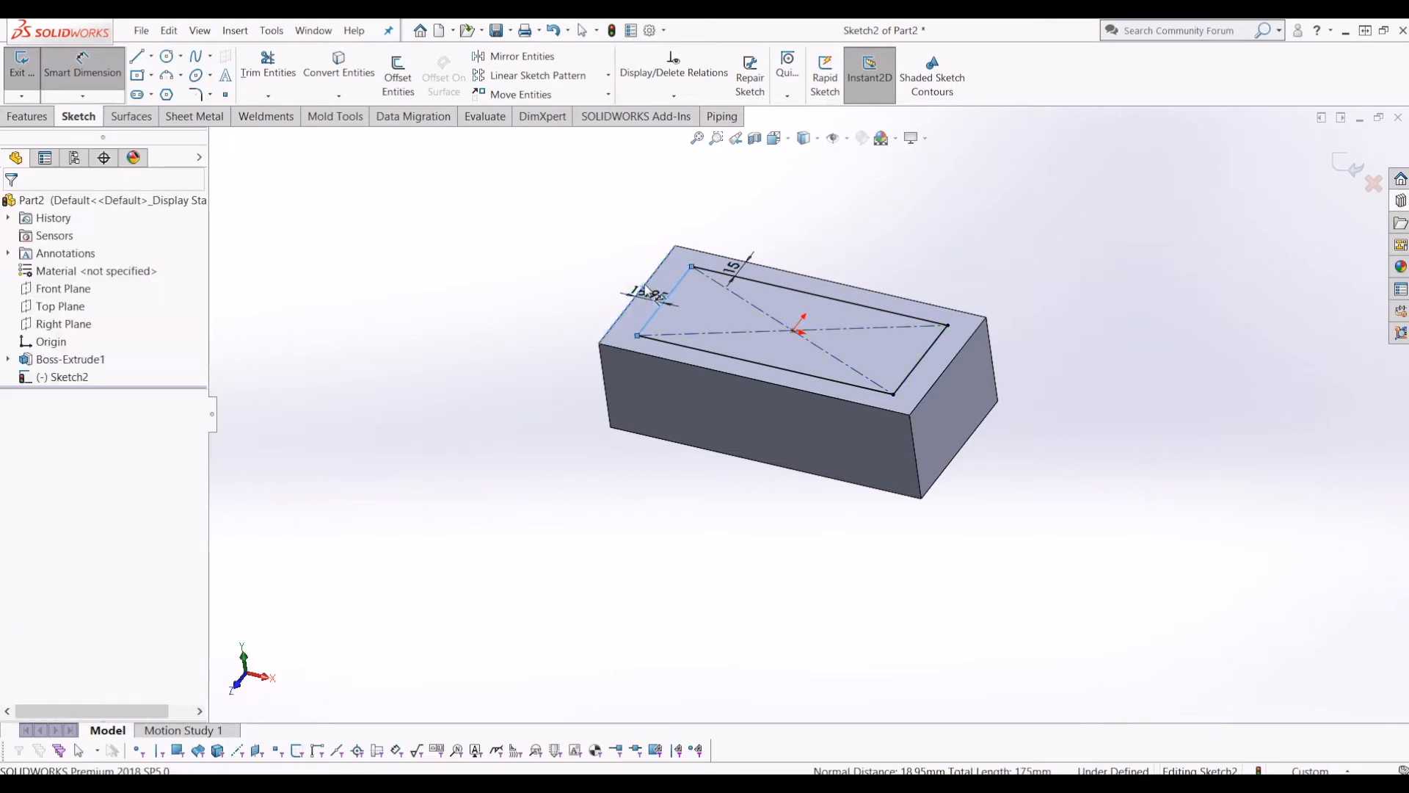
click(644, 287)
text(15)
key(Return)
key(Escape)
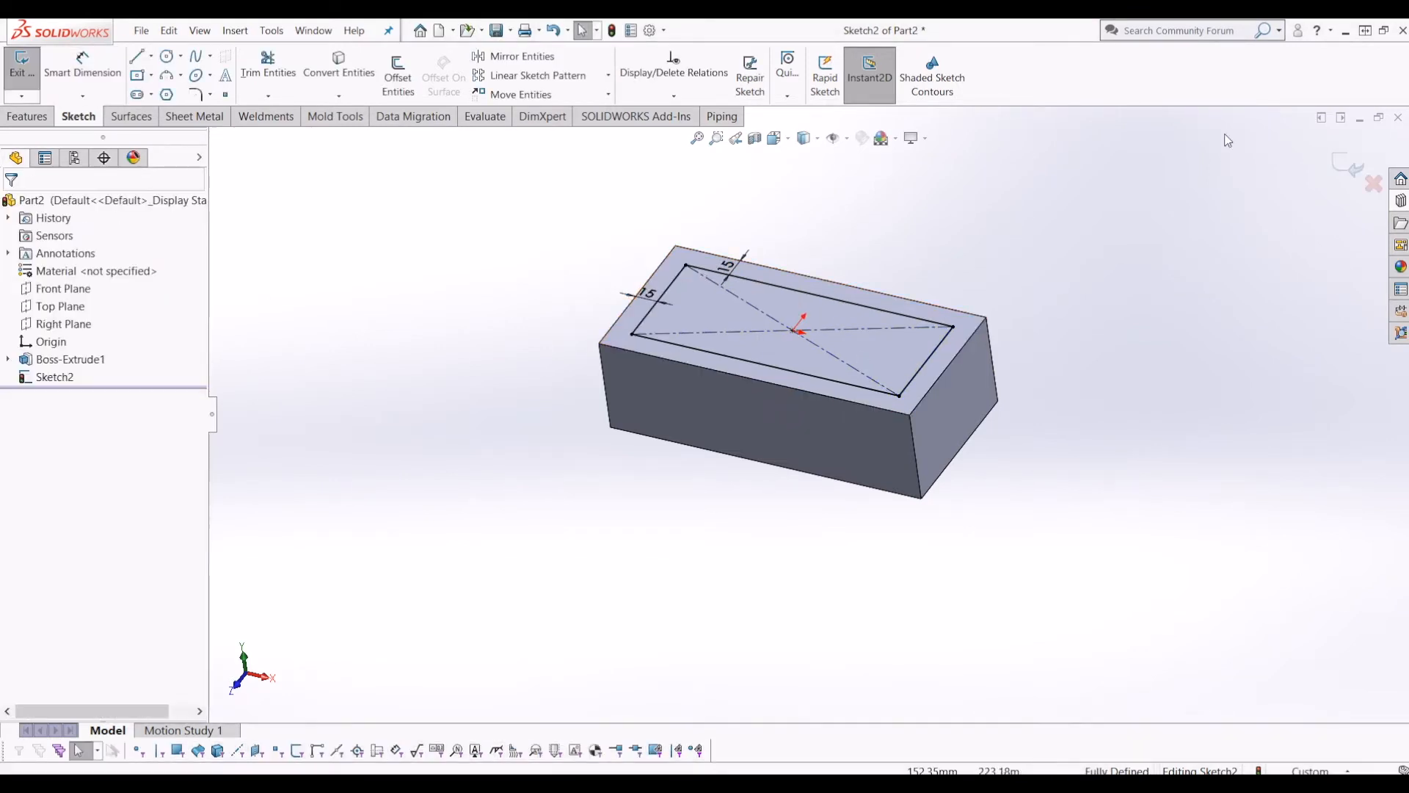
click(22, 67)
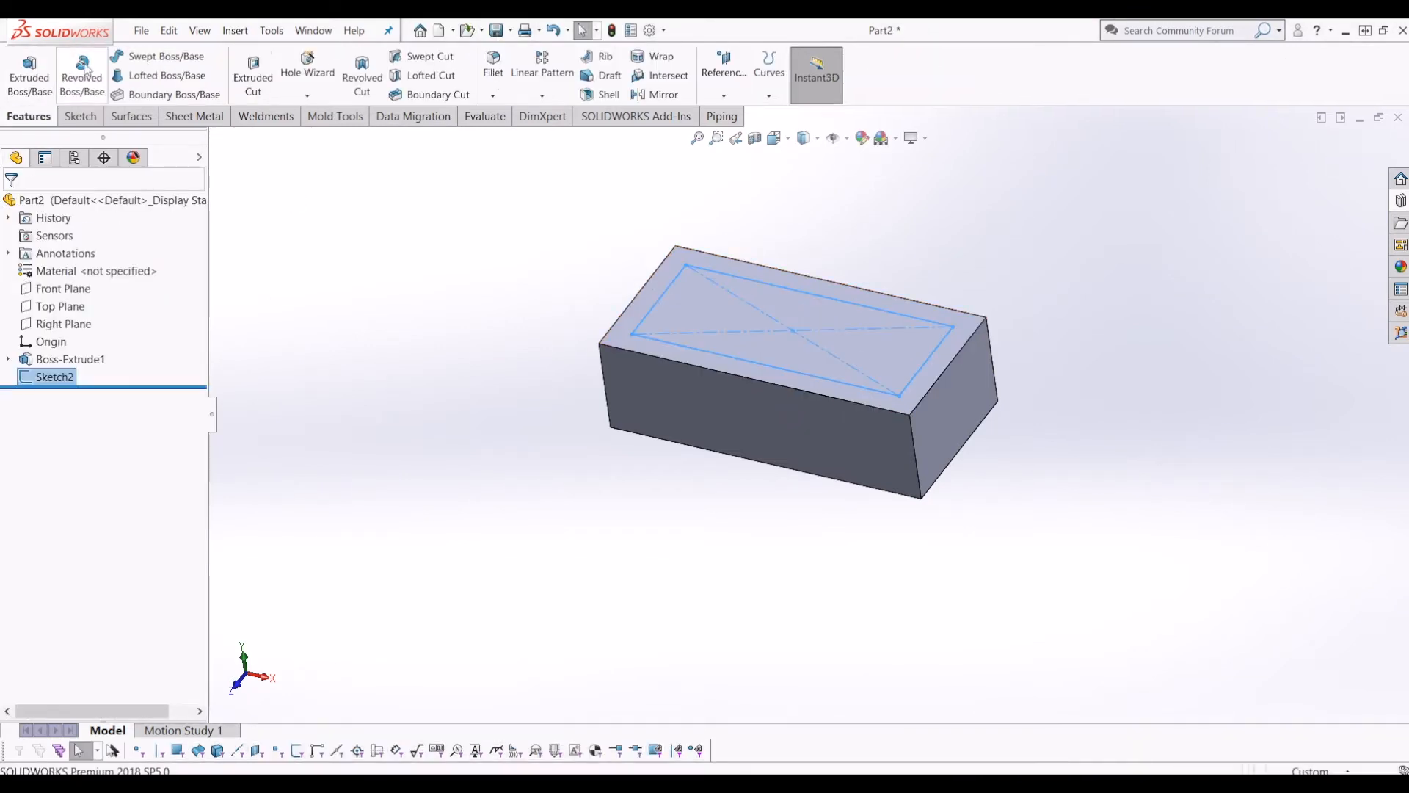
- Cut the inner rectangle into the block as a blind recess 15 mm deep
click(253, 73)
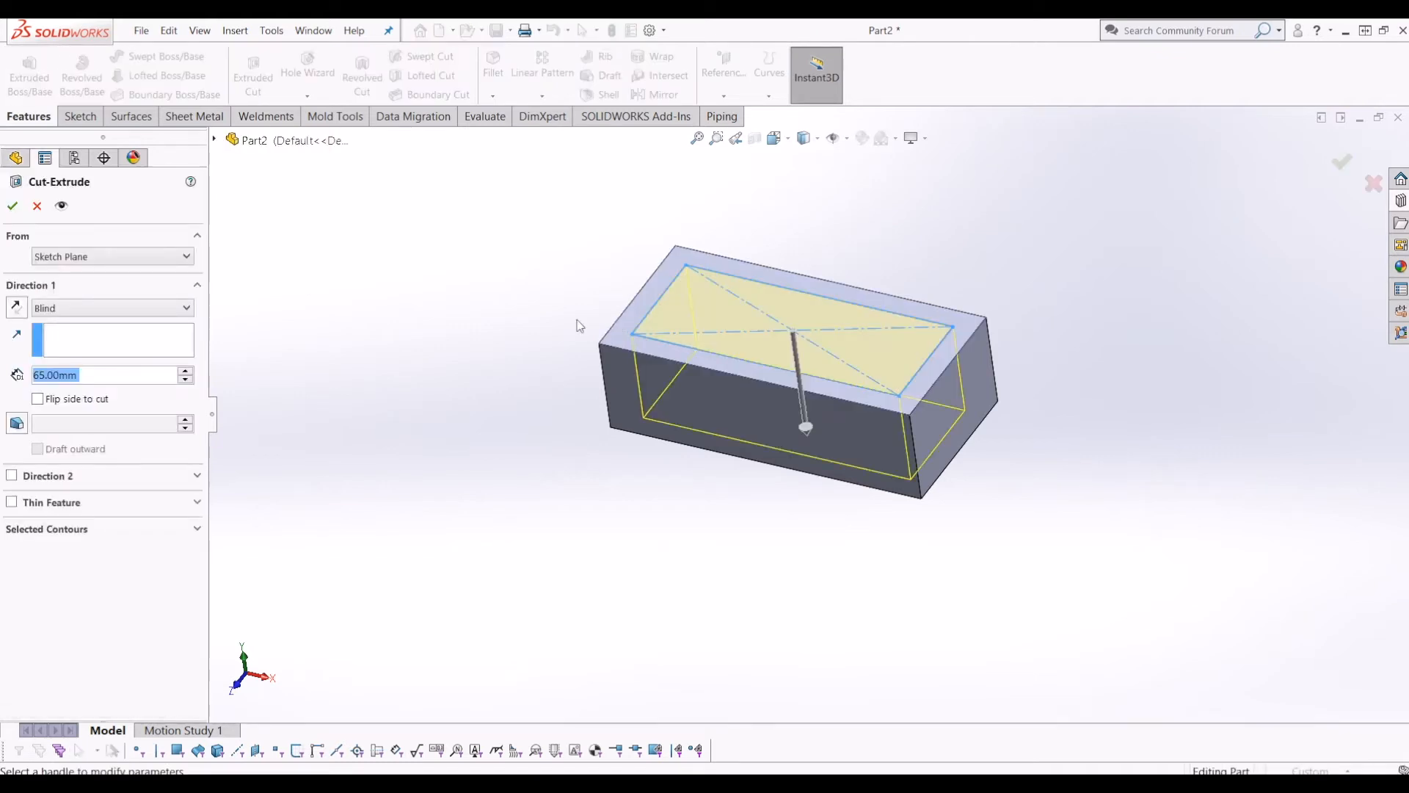
text(15)
key(Return)
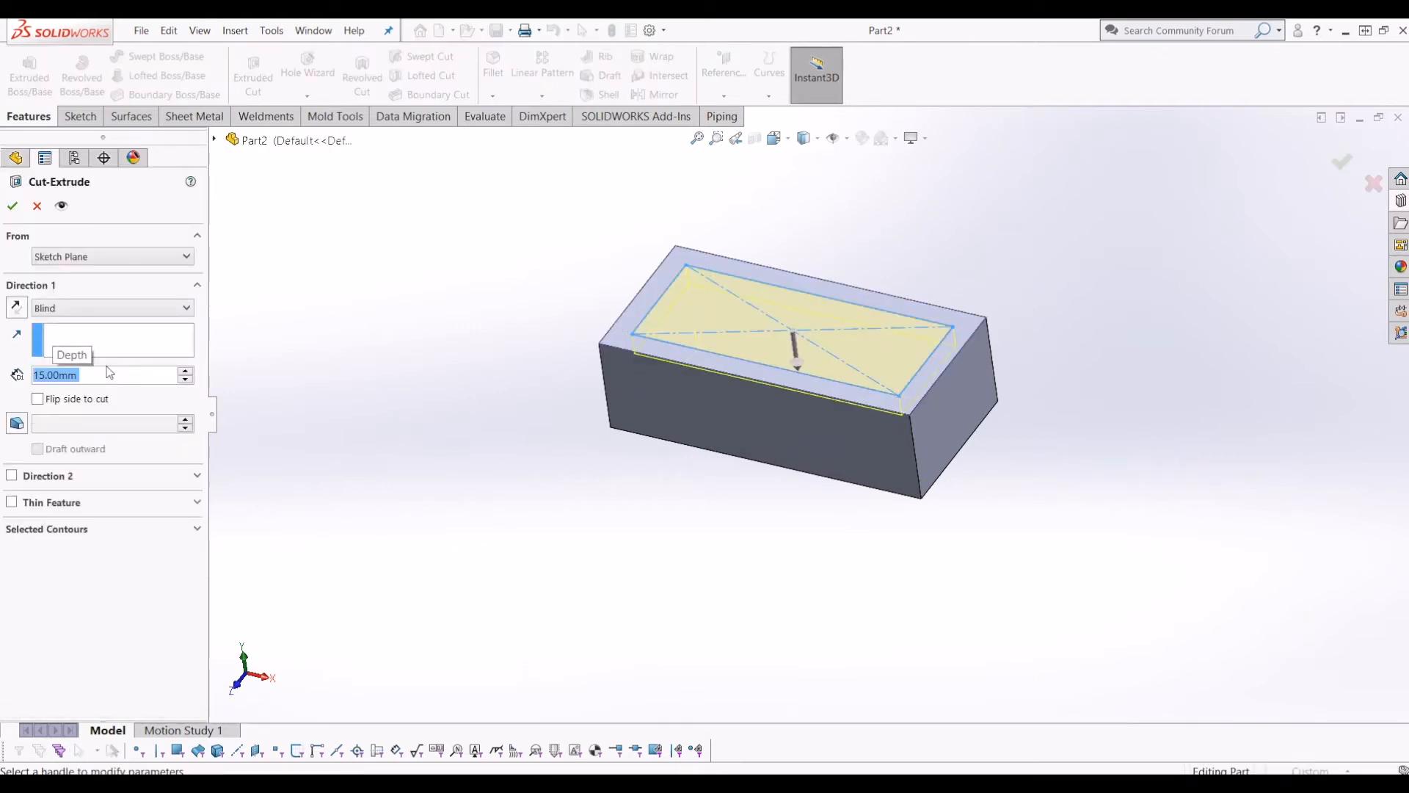
click(12, 205)
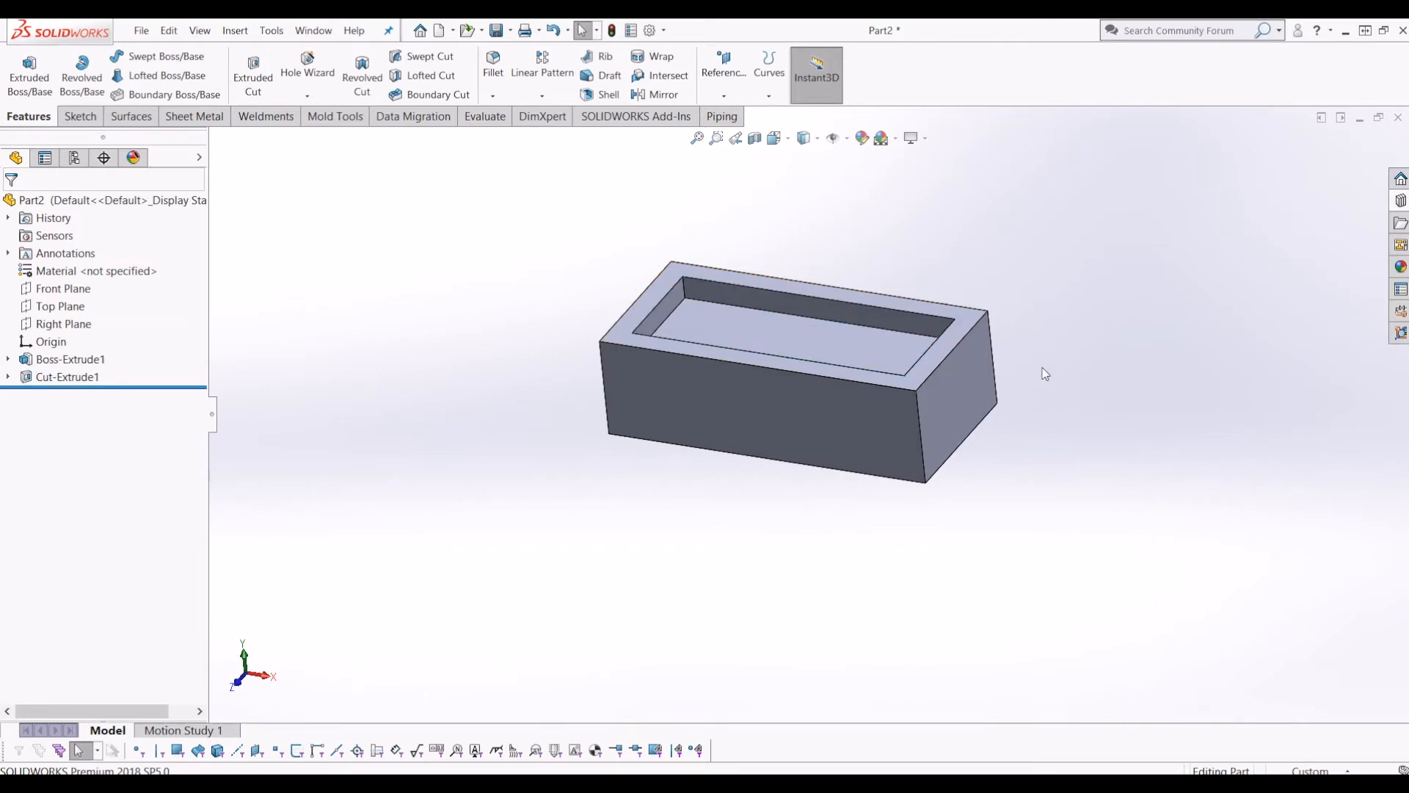
scroll(1047, 350, up, 1)
scroll(806, 323, down, 4)
middle_drag(809, 321, 778, 321)
middle_drag(856, 396, 910, 398)
scroll(1174, 291, down, 1)
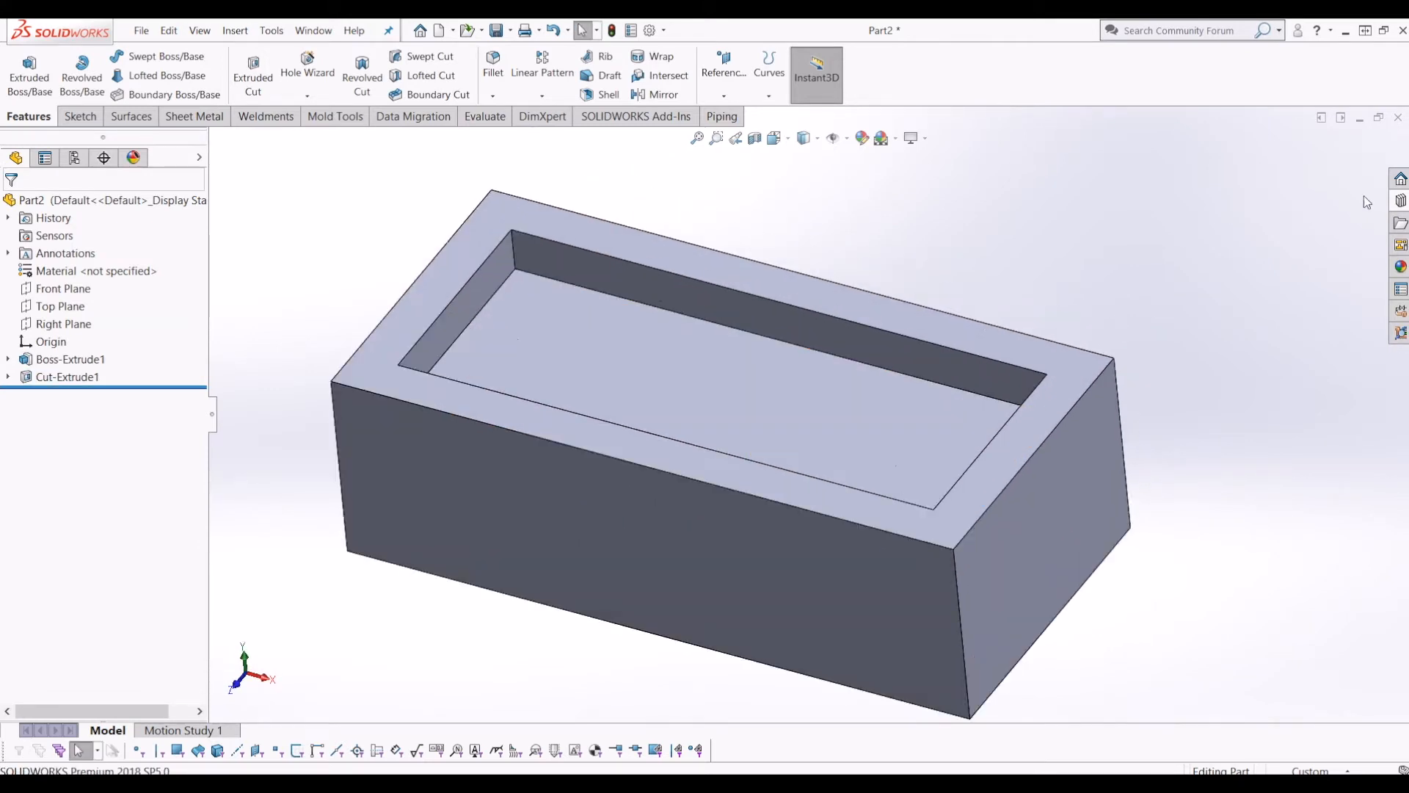
- Apply the fire brick appearance from the Stone category to the whole block
click(1400, 268)
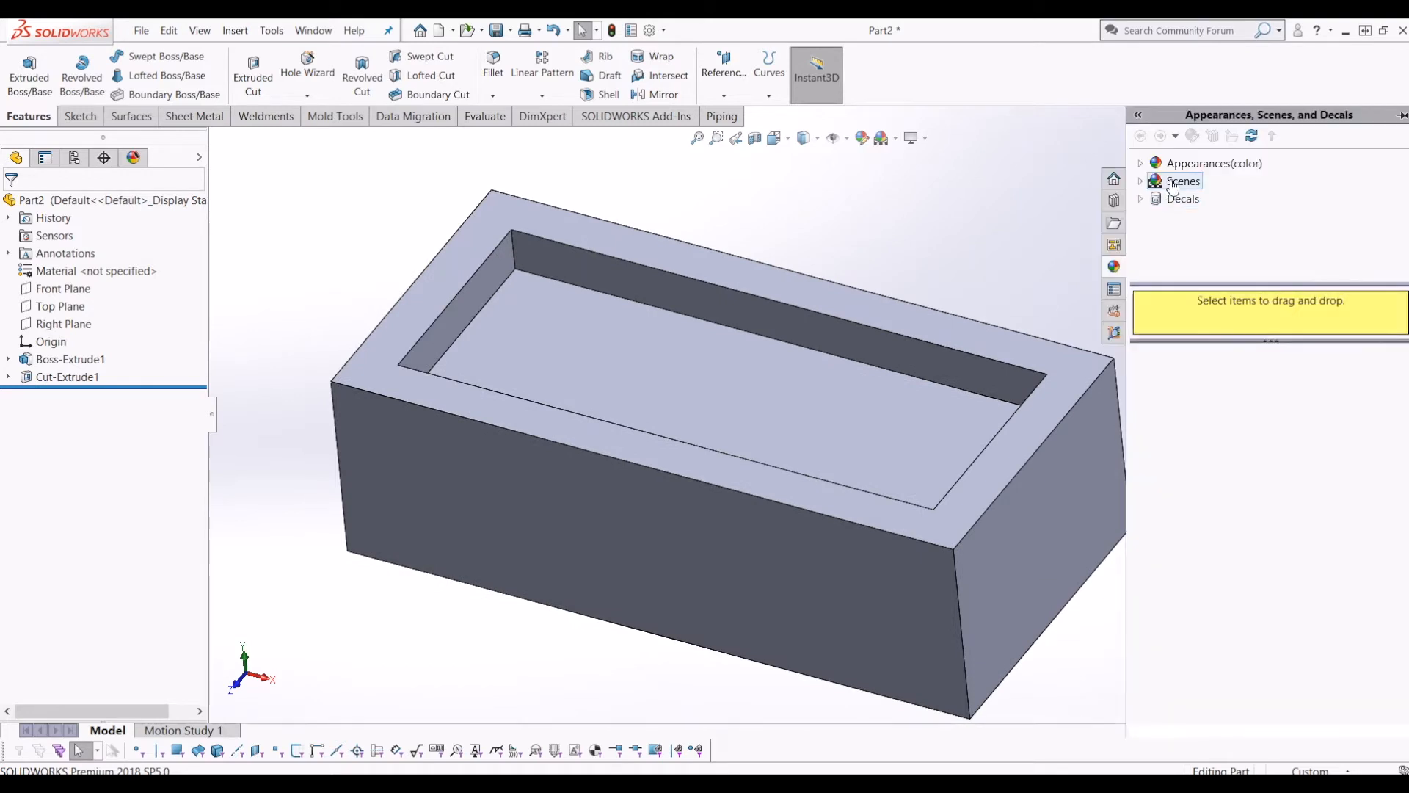
click(1203, 163)
click(1139, 162)
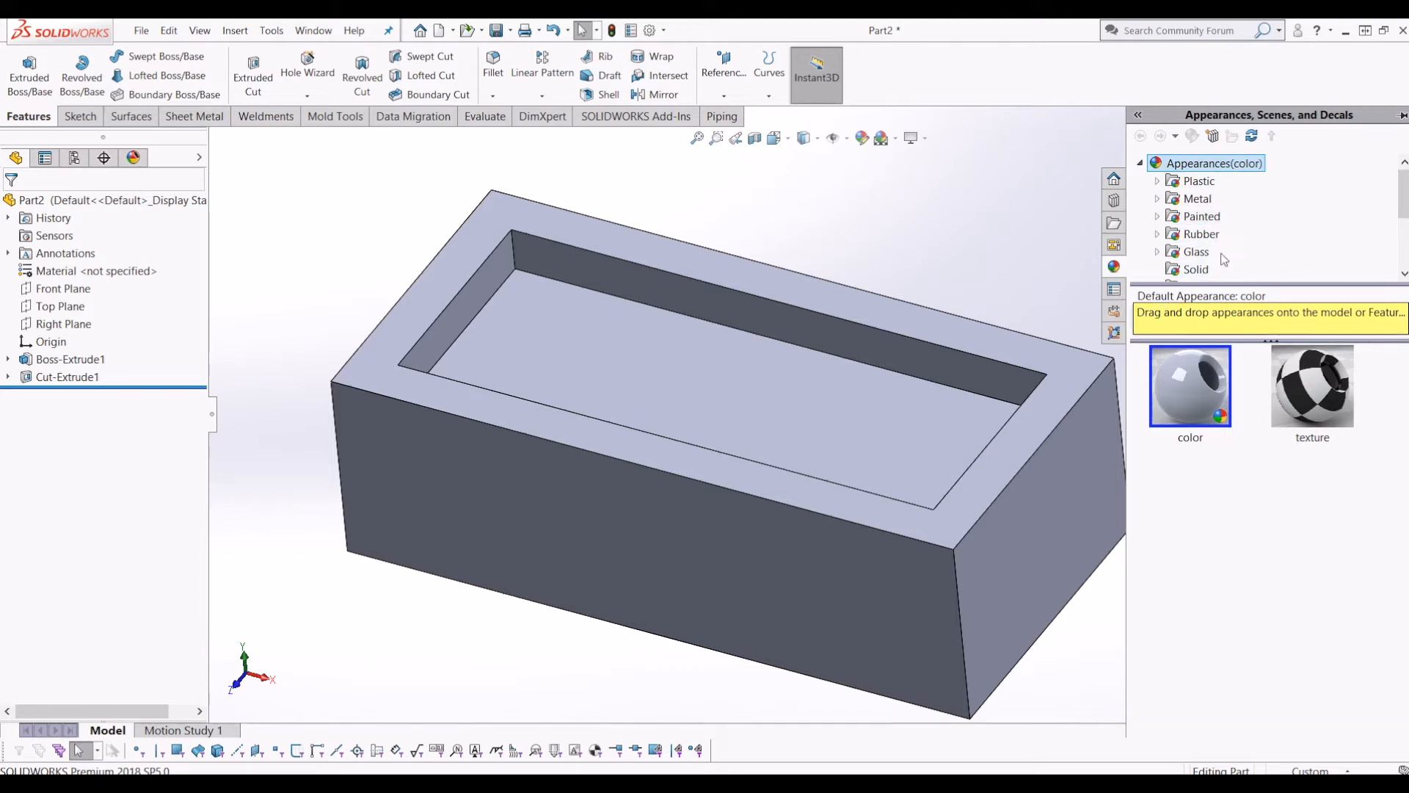
drag(1403, 199, 1403, 217)
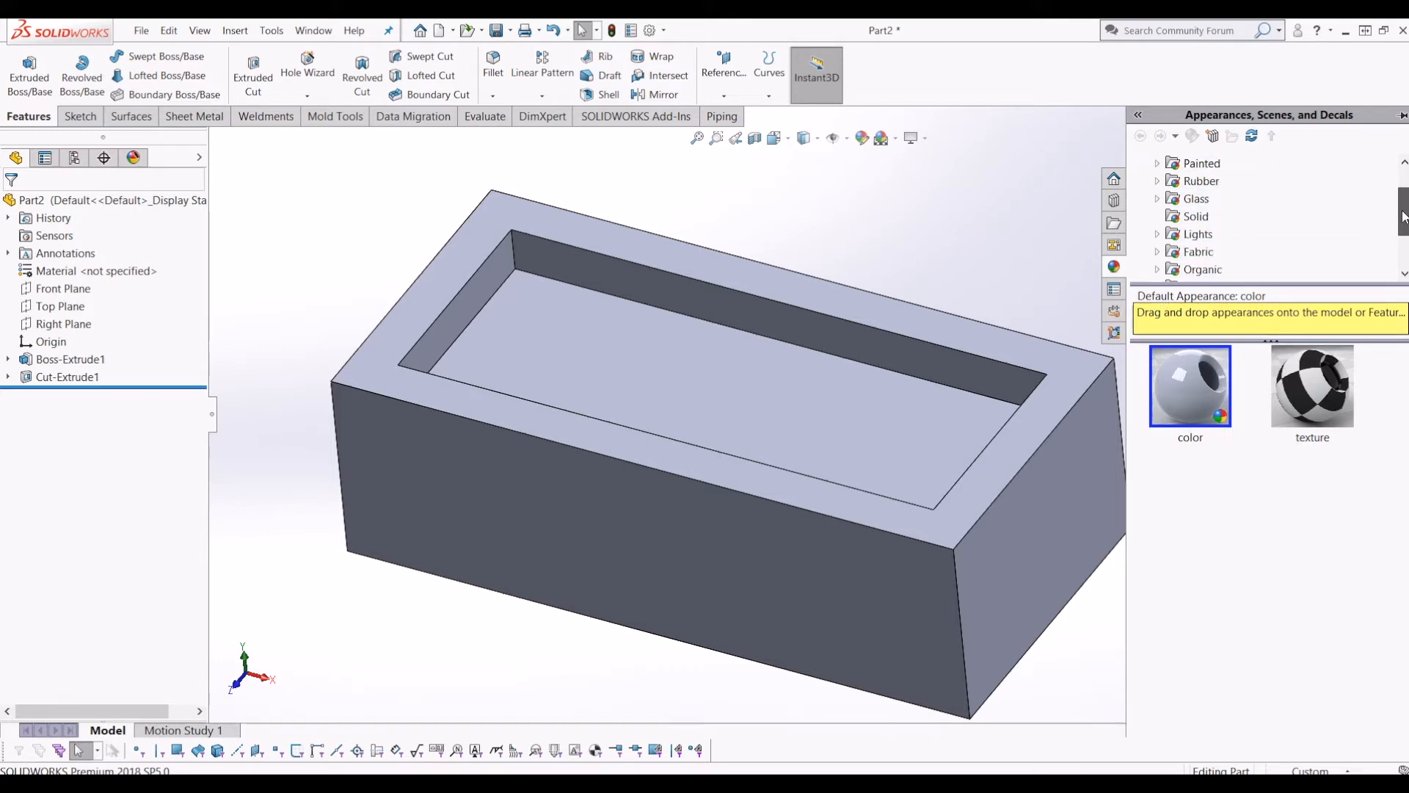
scroll(1203, 261, down, 1)
click(1193, 252)
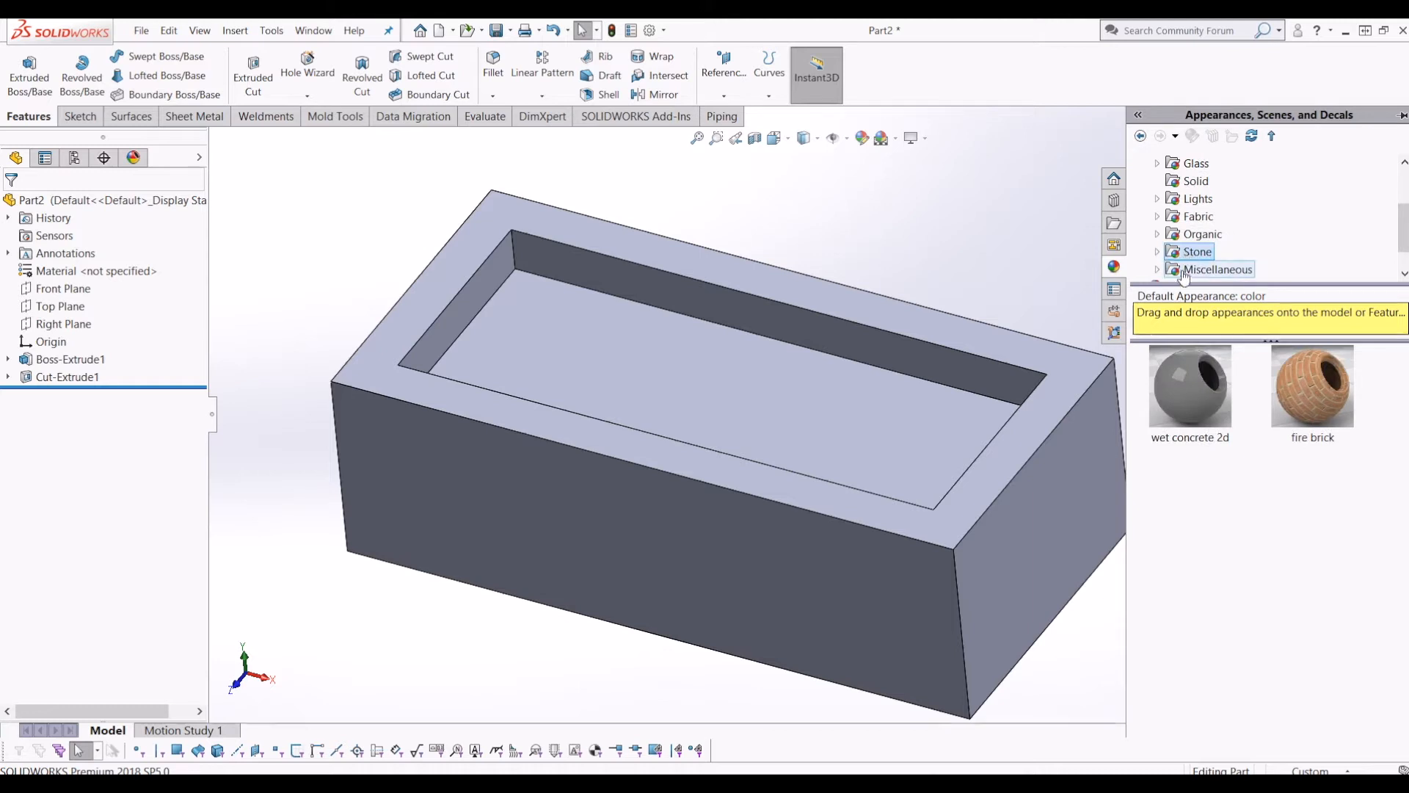
drag(1291, 387, 866, 448)
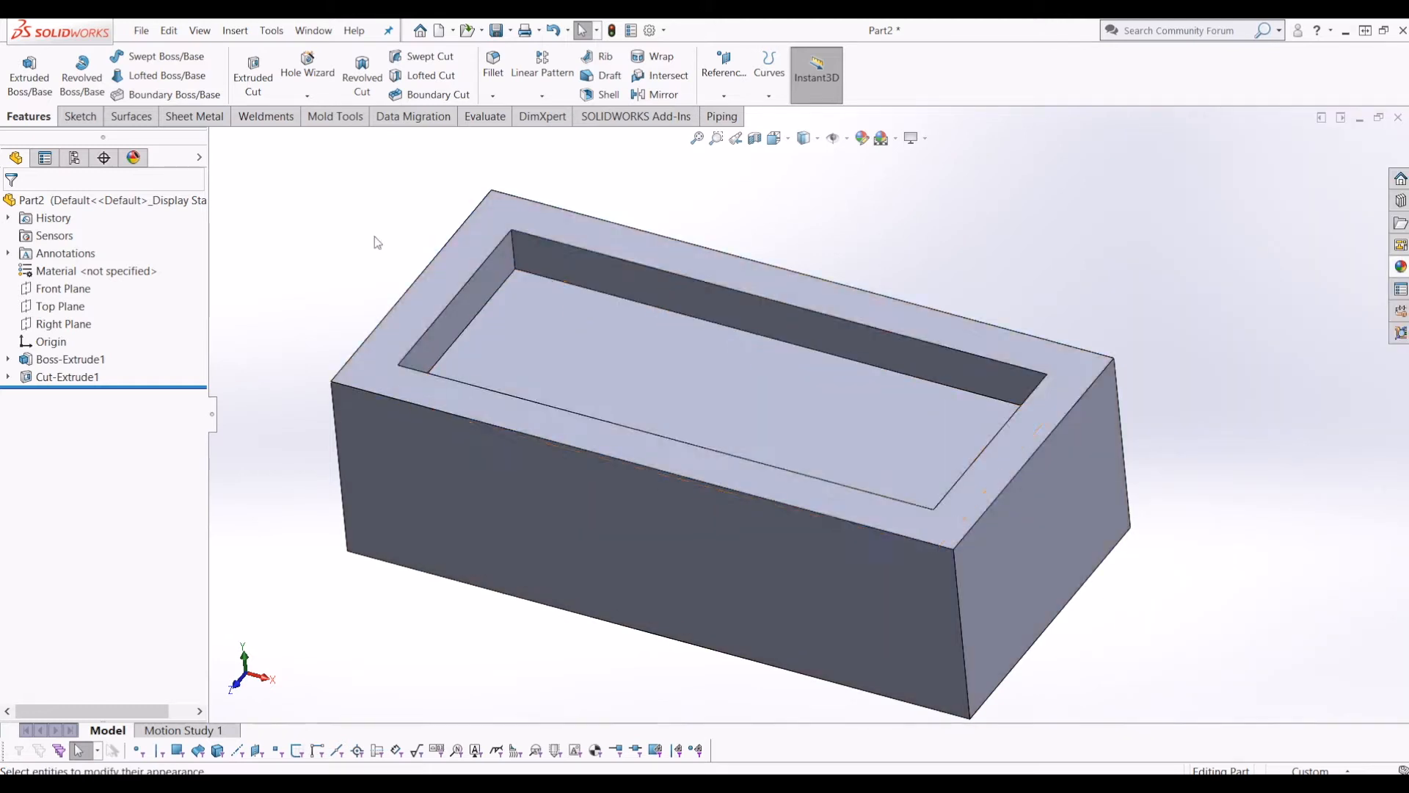
click(1400, 266)
drag(1310, 386, 787, 408)
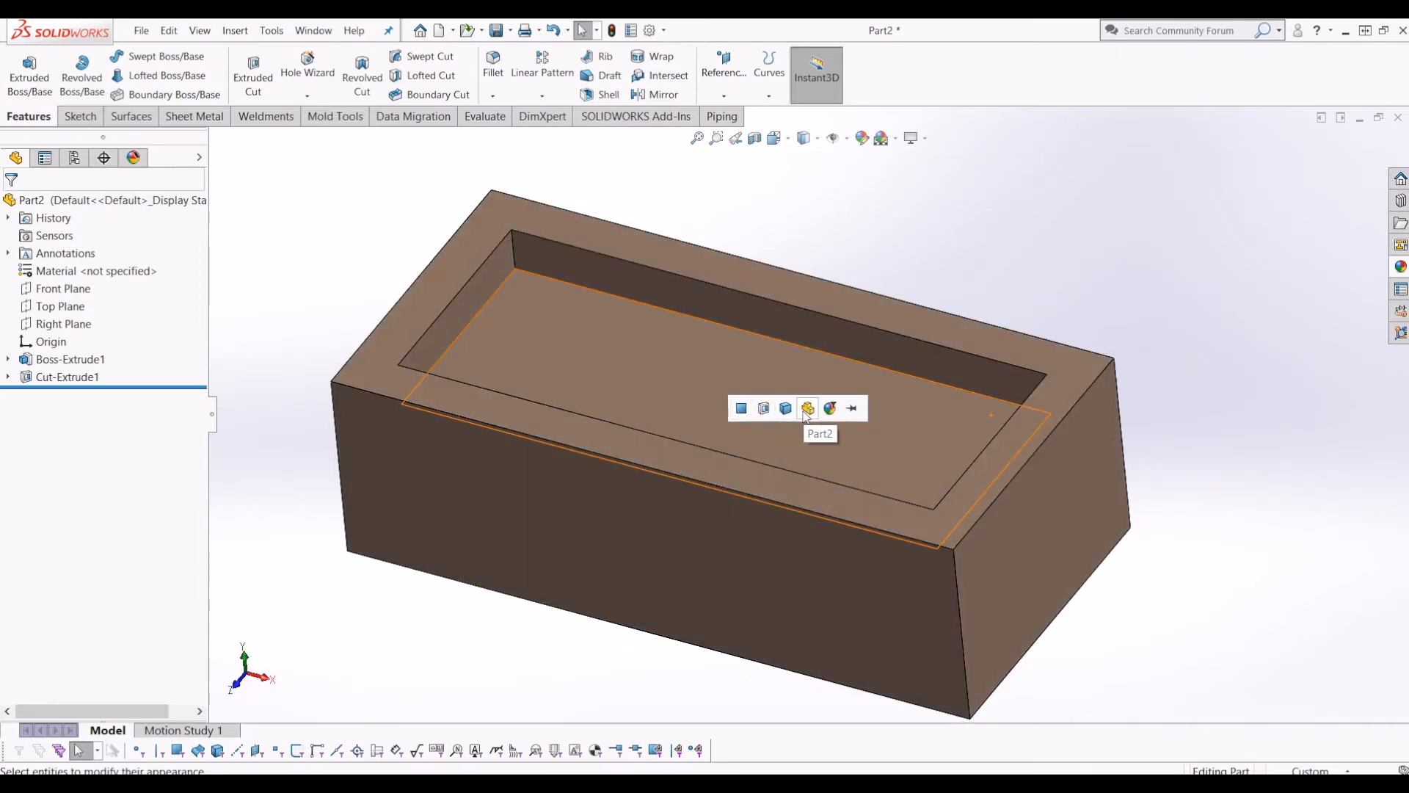
click(785, 409)
key(z)
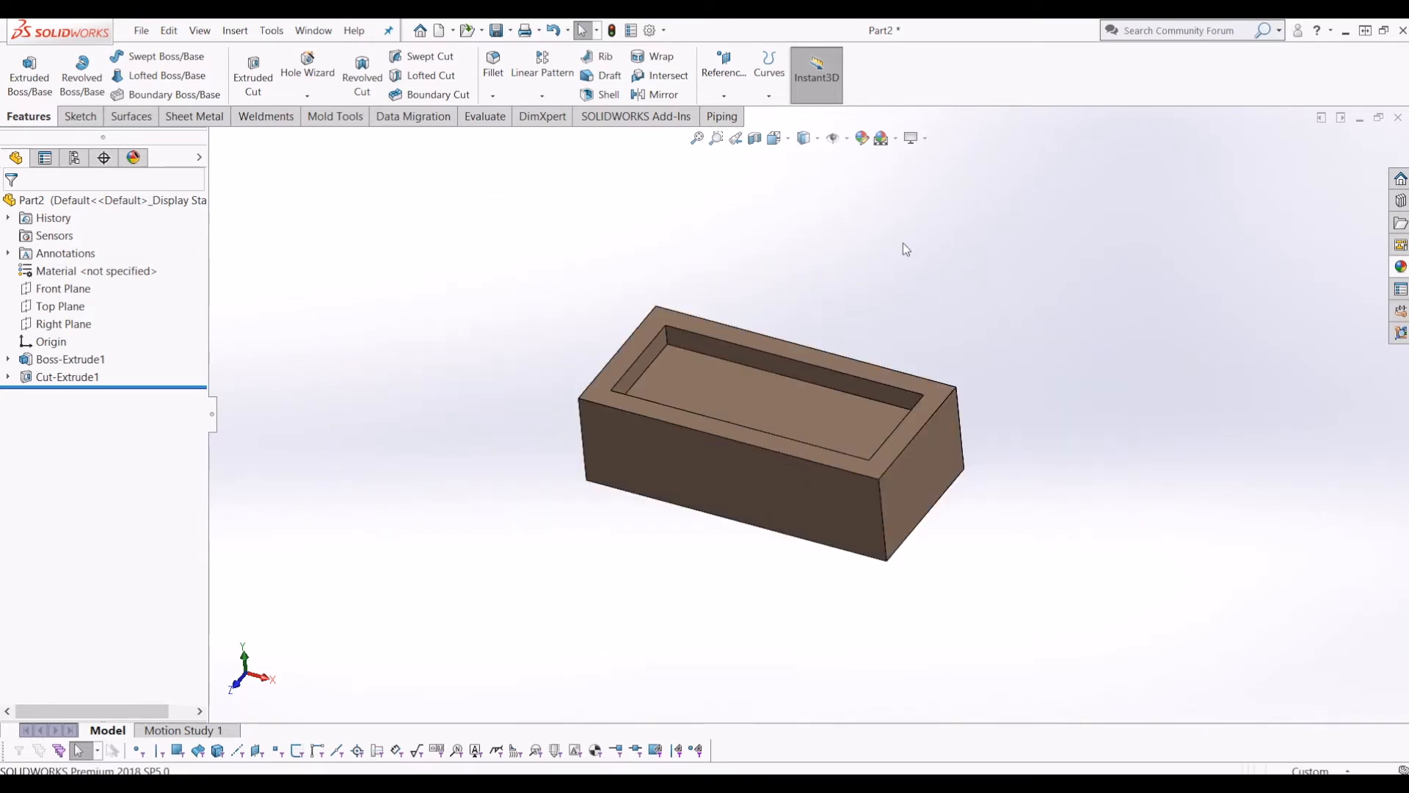
- Reopen the base rectangle sketch of the block's extrusion for editing
middle_drag(604, 512, 732, 409)
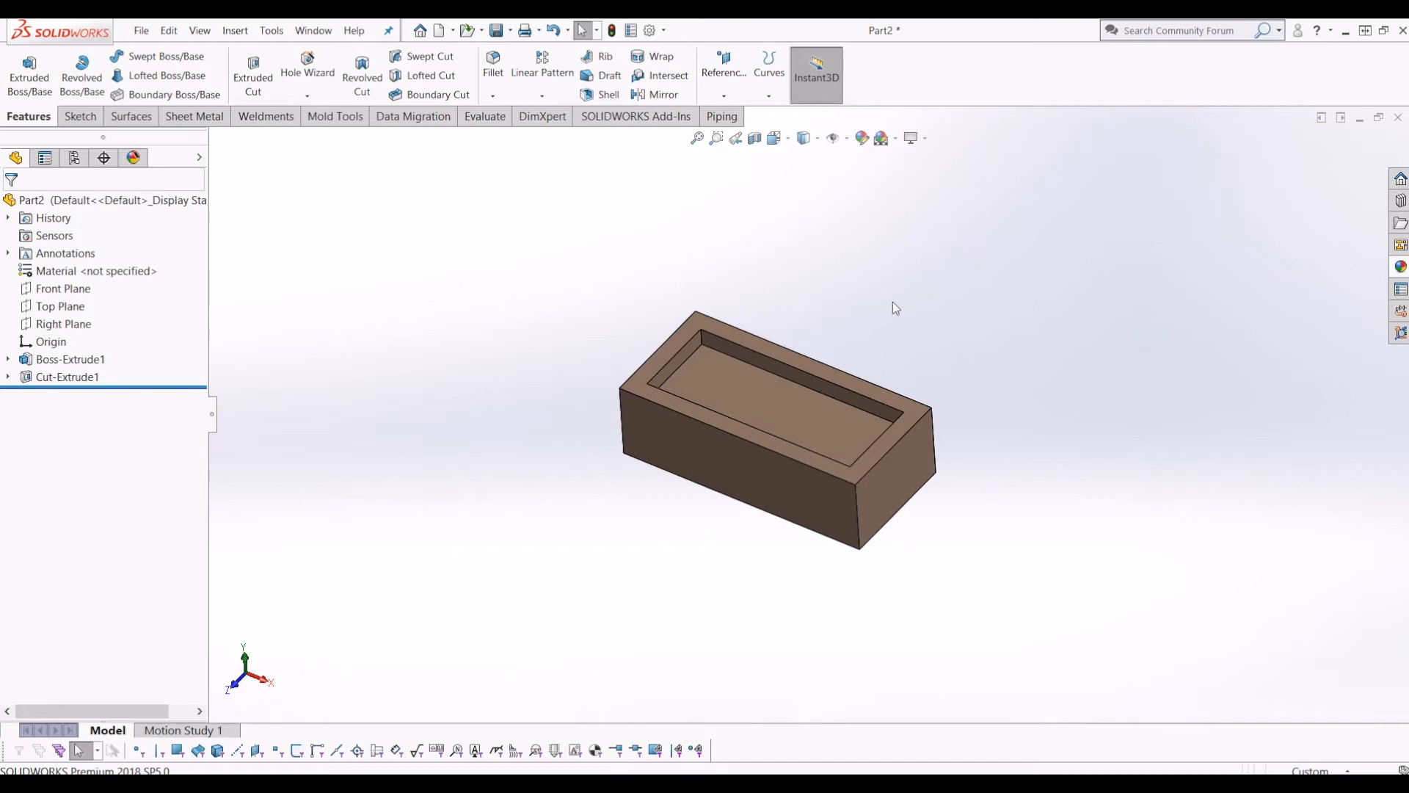
middle_drag(944, 316, 951, 317)
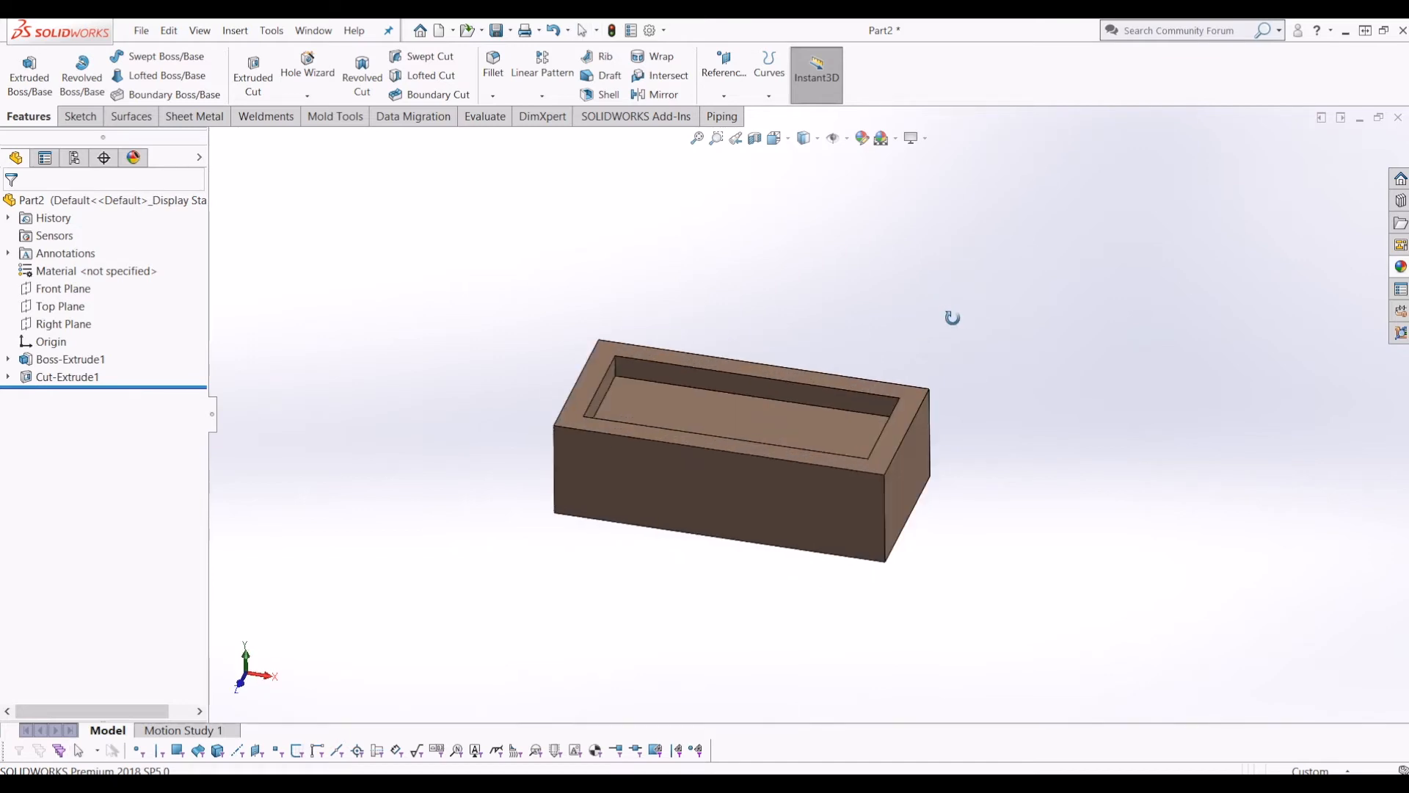
scroll(360, 269, up, 1)
click(70, 359)
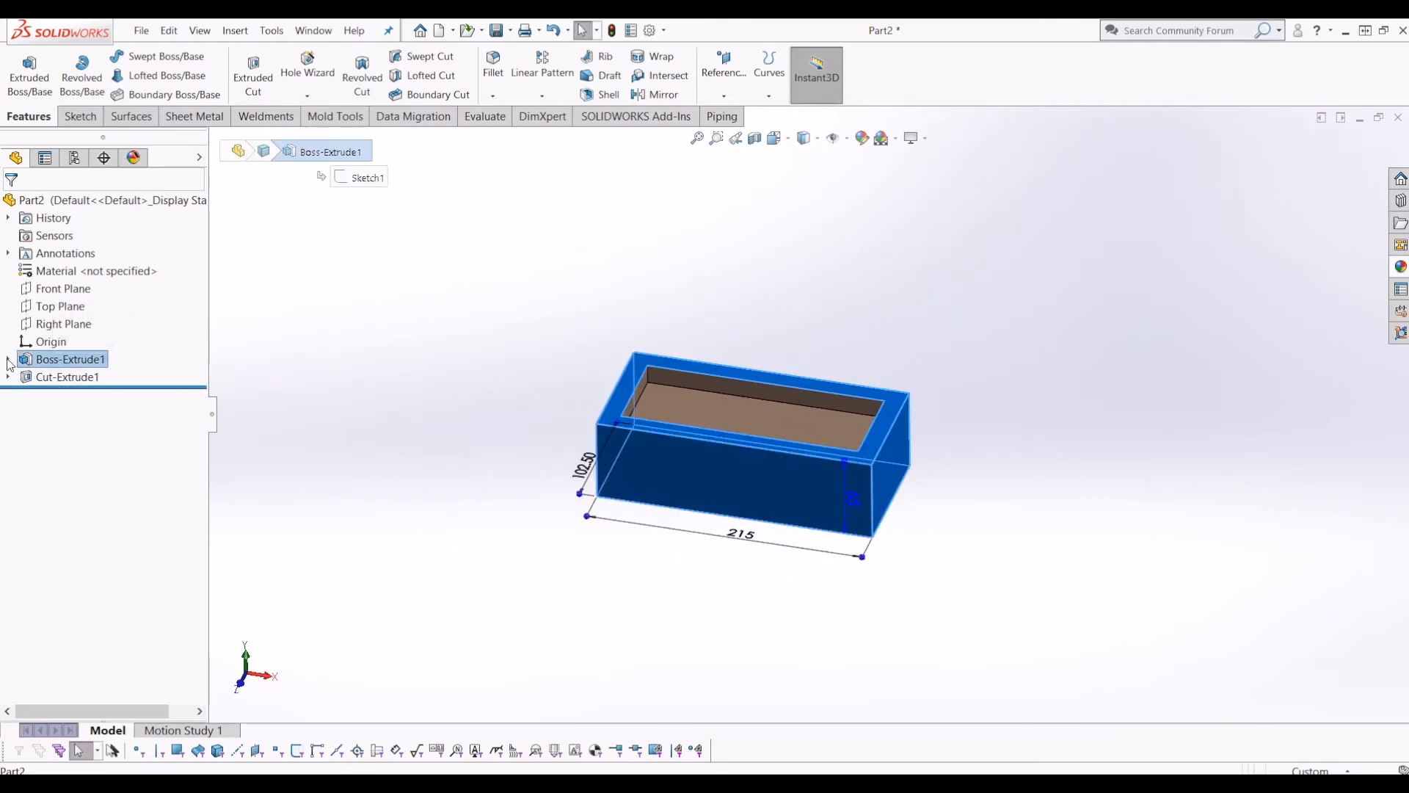
click(7, 359)
right_click(45, 377)
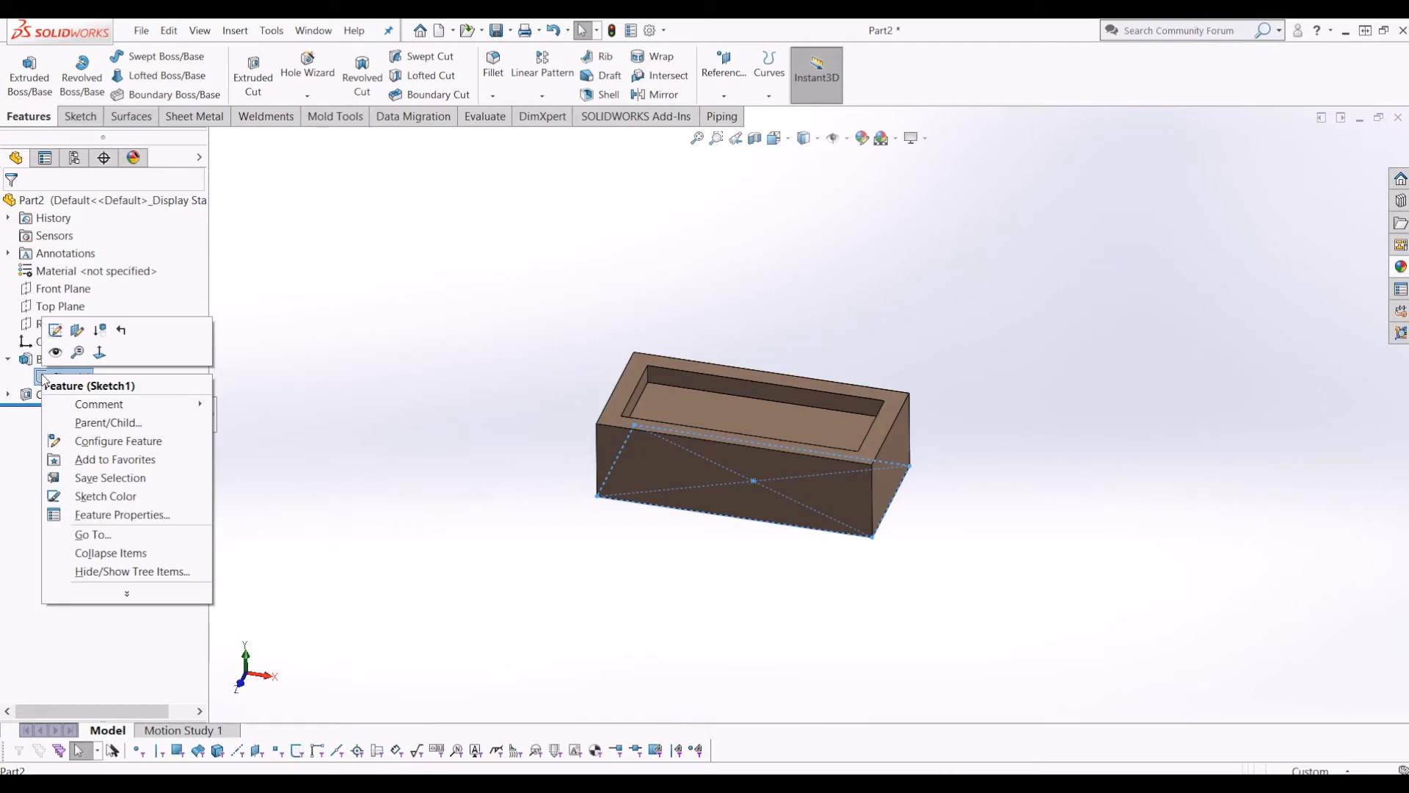
click(55, 329)
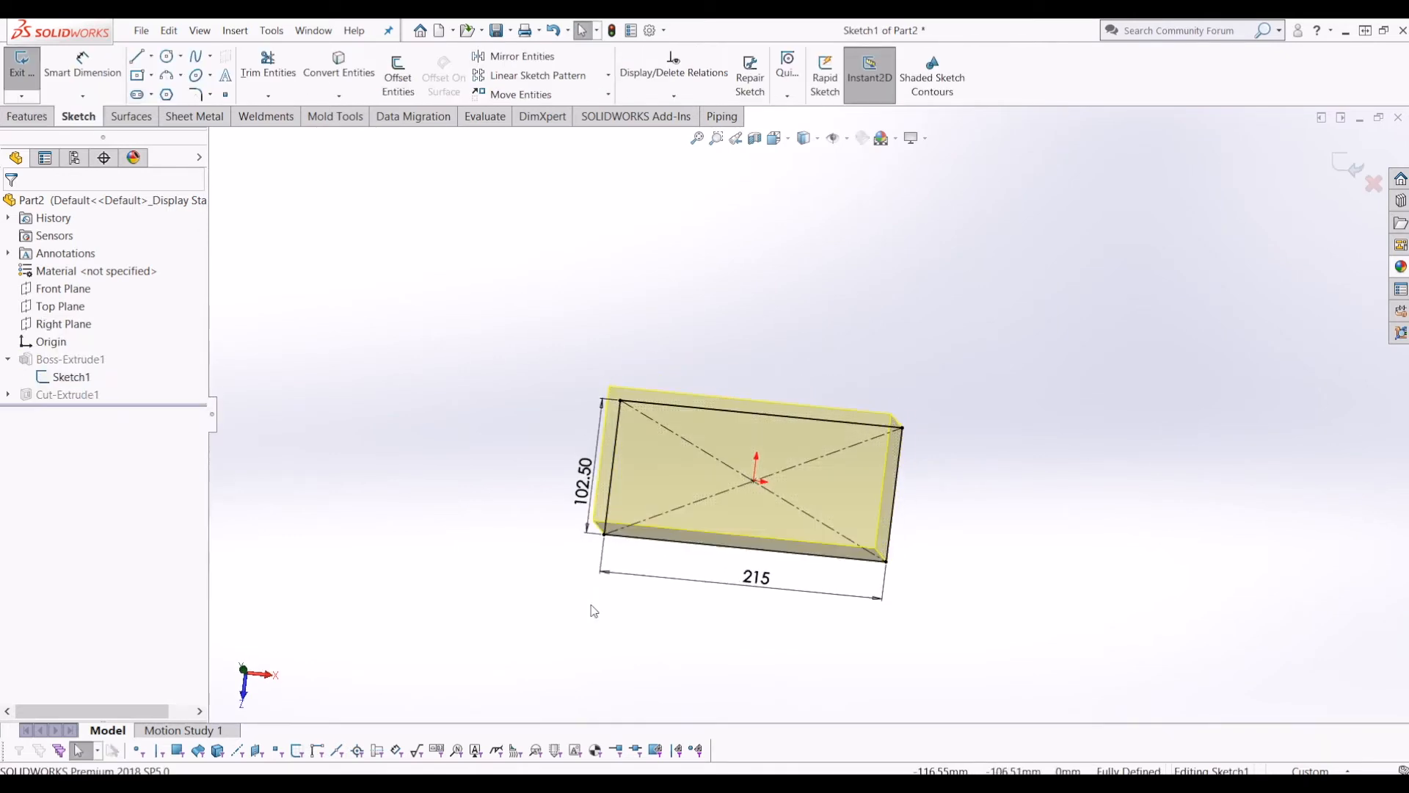
- Move the 215 mm dimension slightly away from the base rectangle and rename it Length
drag(701, 588, 714, 597)
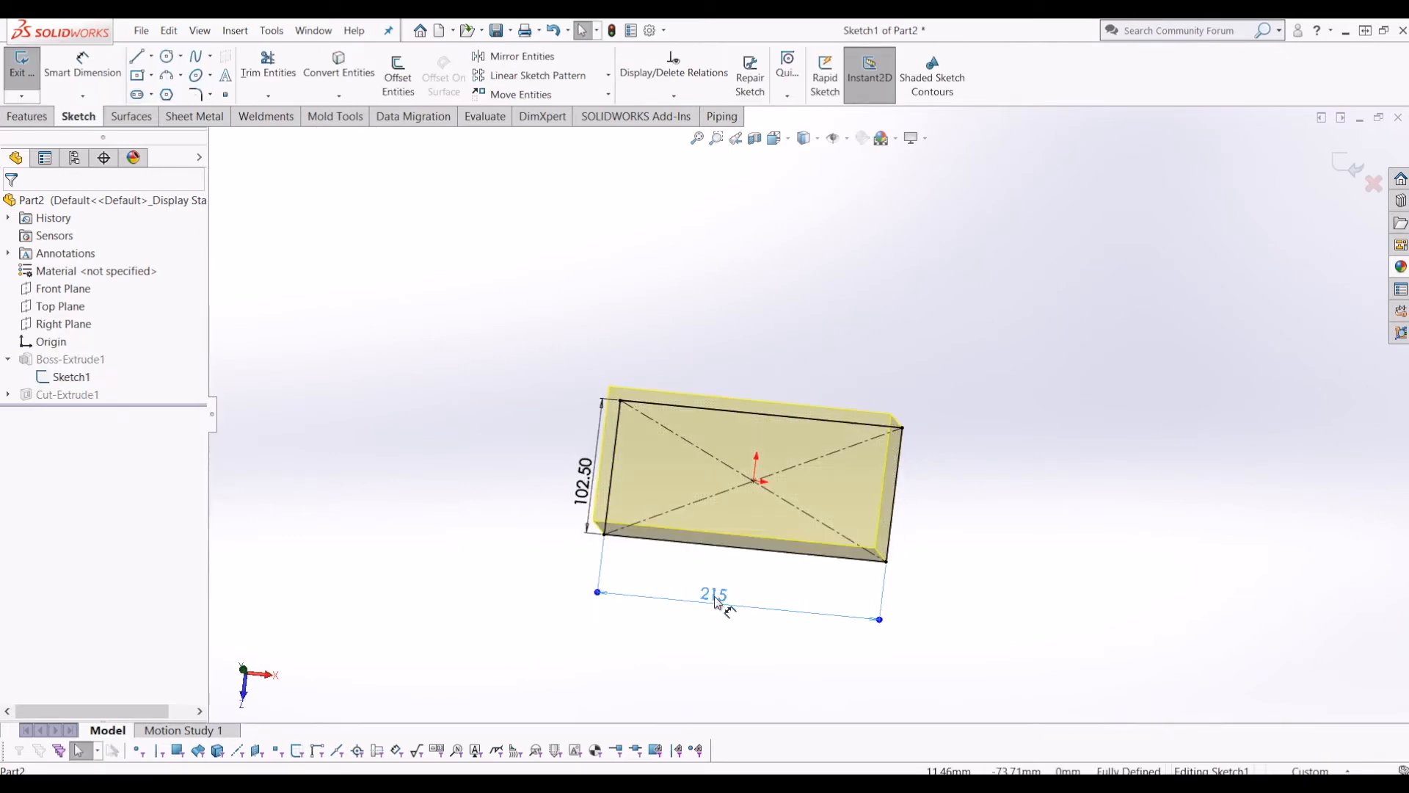
click(714, 597)
click(711, 627)
double_click(719, 598)
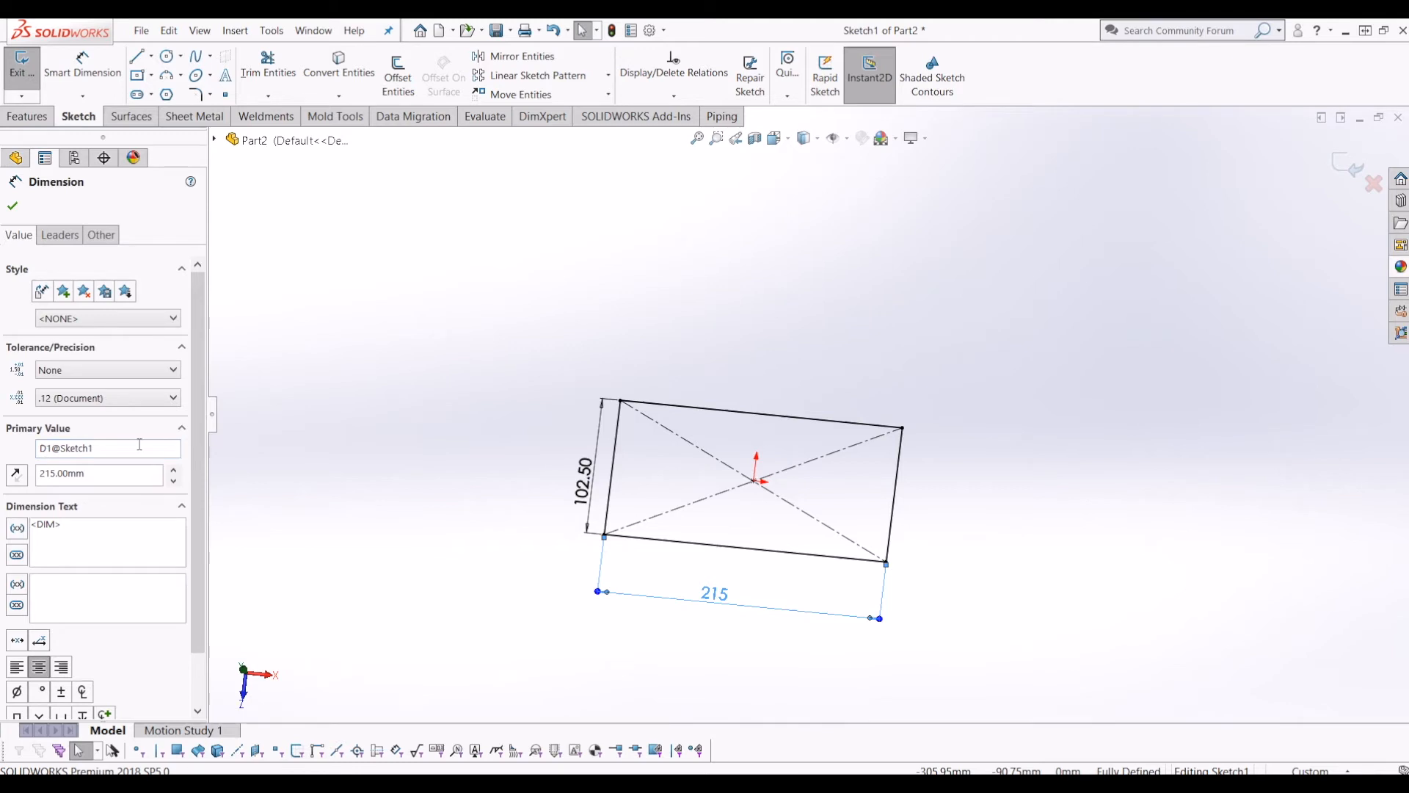
double_click(50, 446)
text(Lent)
click(385, 458)
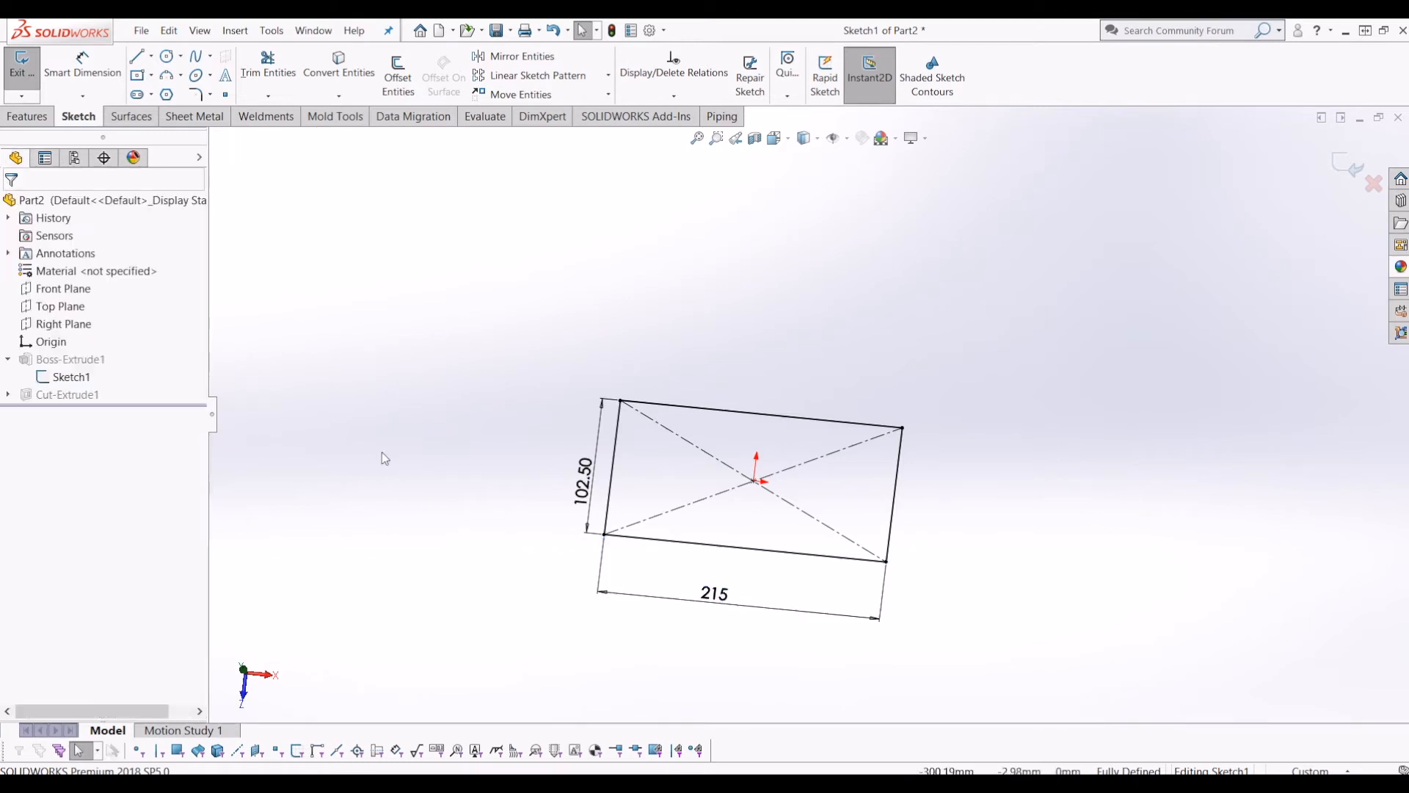
- Rename the base rectangle's 102.5 mm dimension as Width and exit the sketch
double_click(573, 492)
click(579, 470)
click(575, 475)
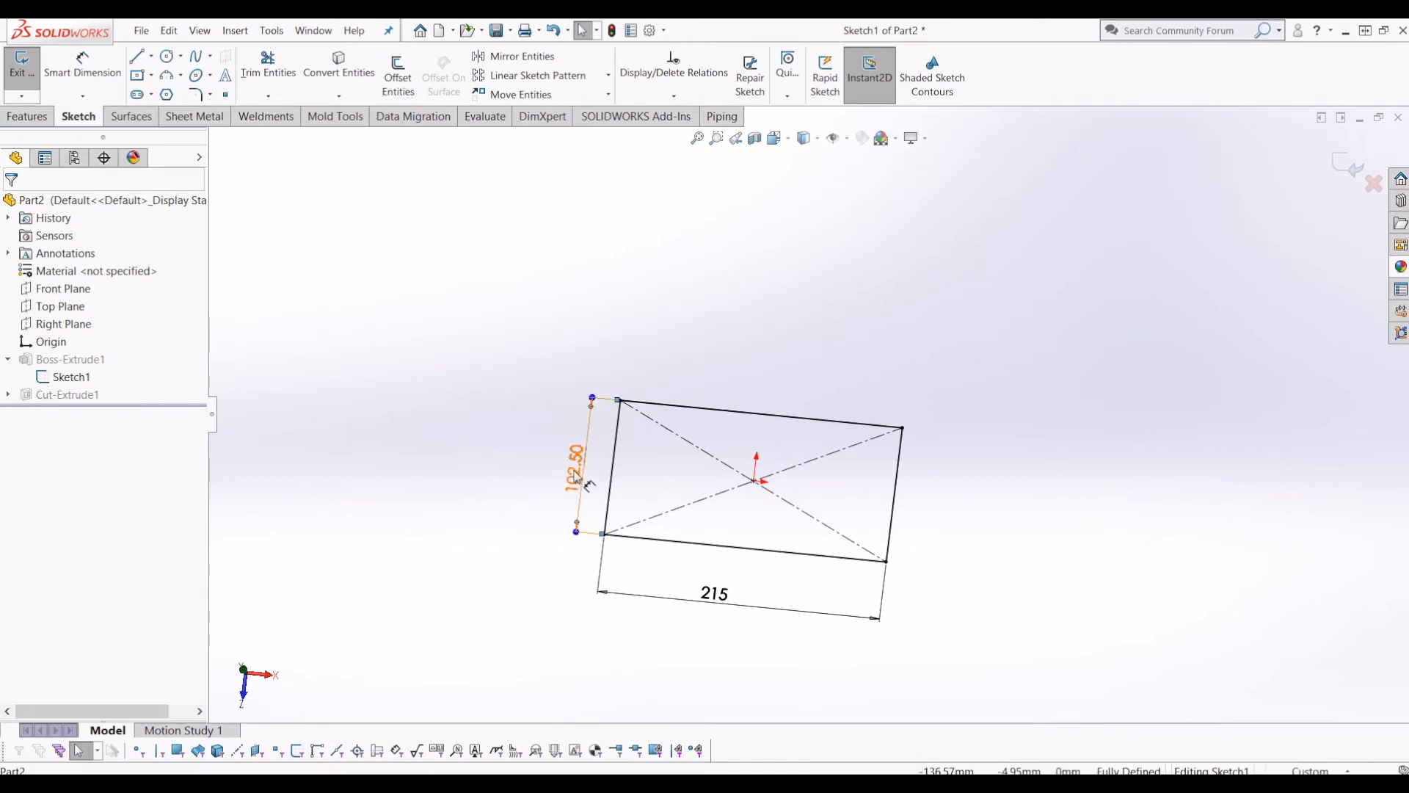
double_click(578, 481)
click(546, 470)
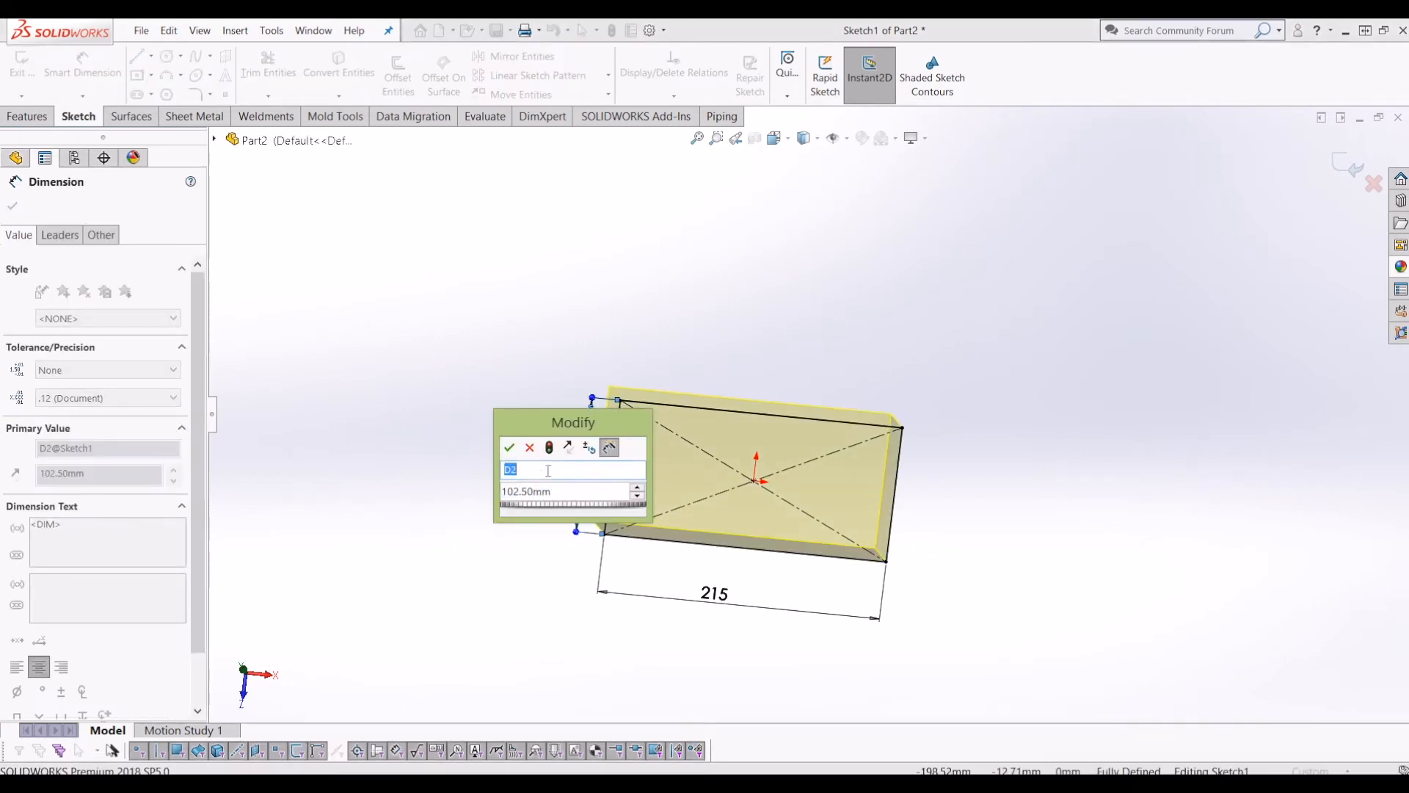
drag(557, 428, 324, 374)
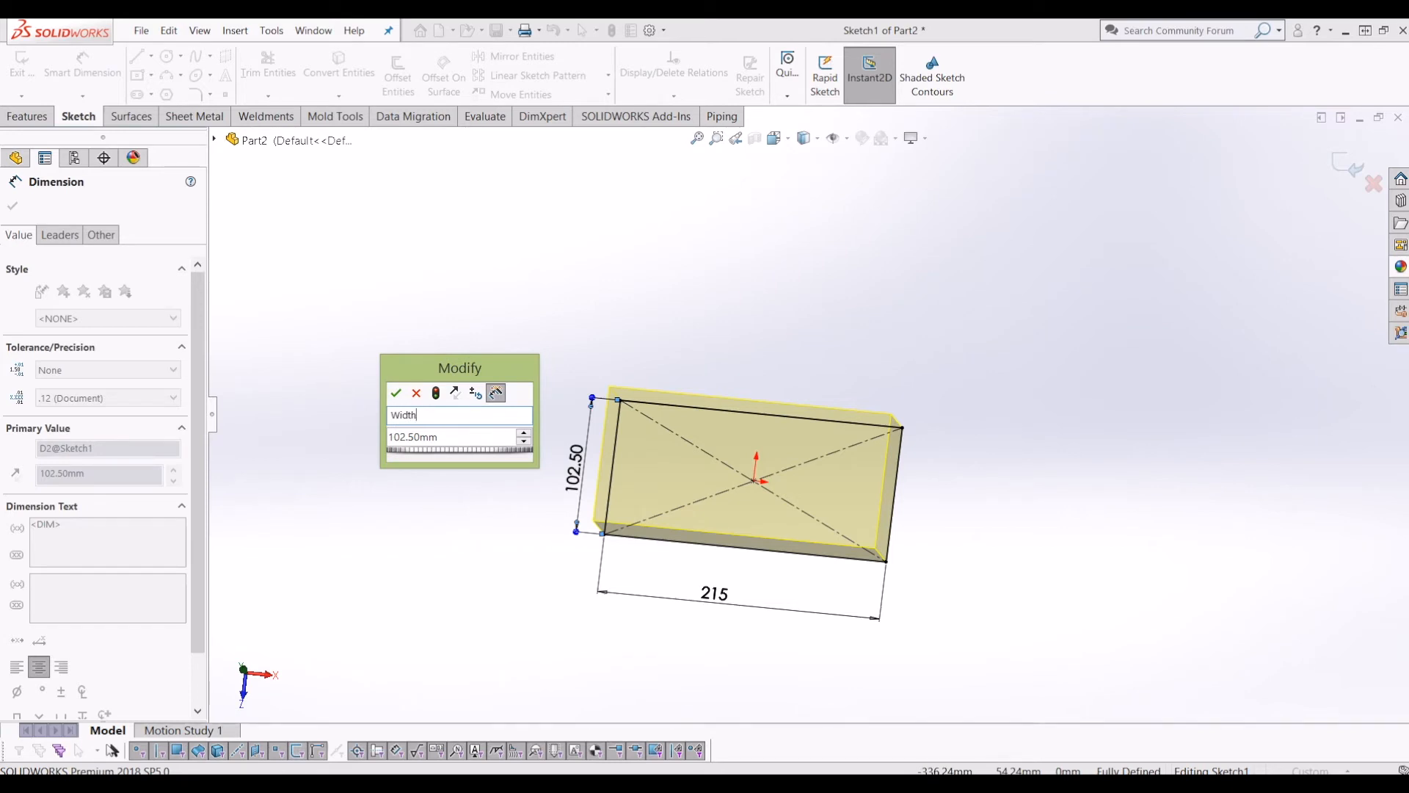
click(396, 394)
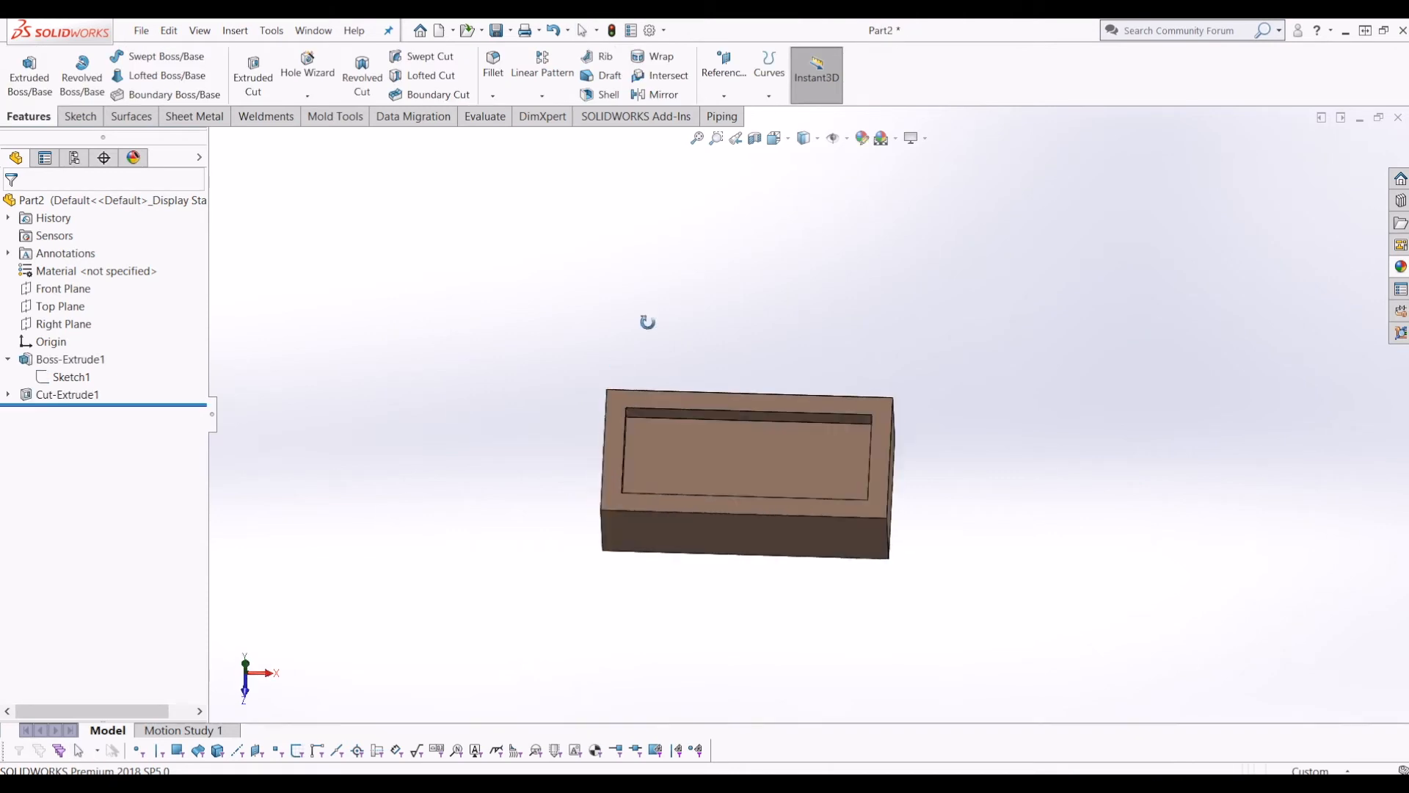
- Inspect the depth setting of the block's base extrusion and close its definition without changes
click(50, 378)
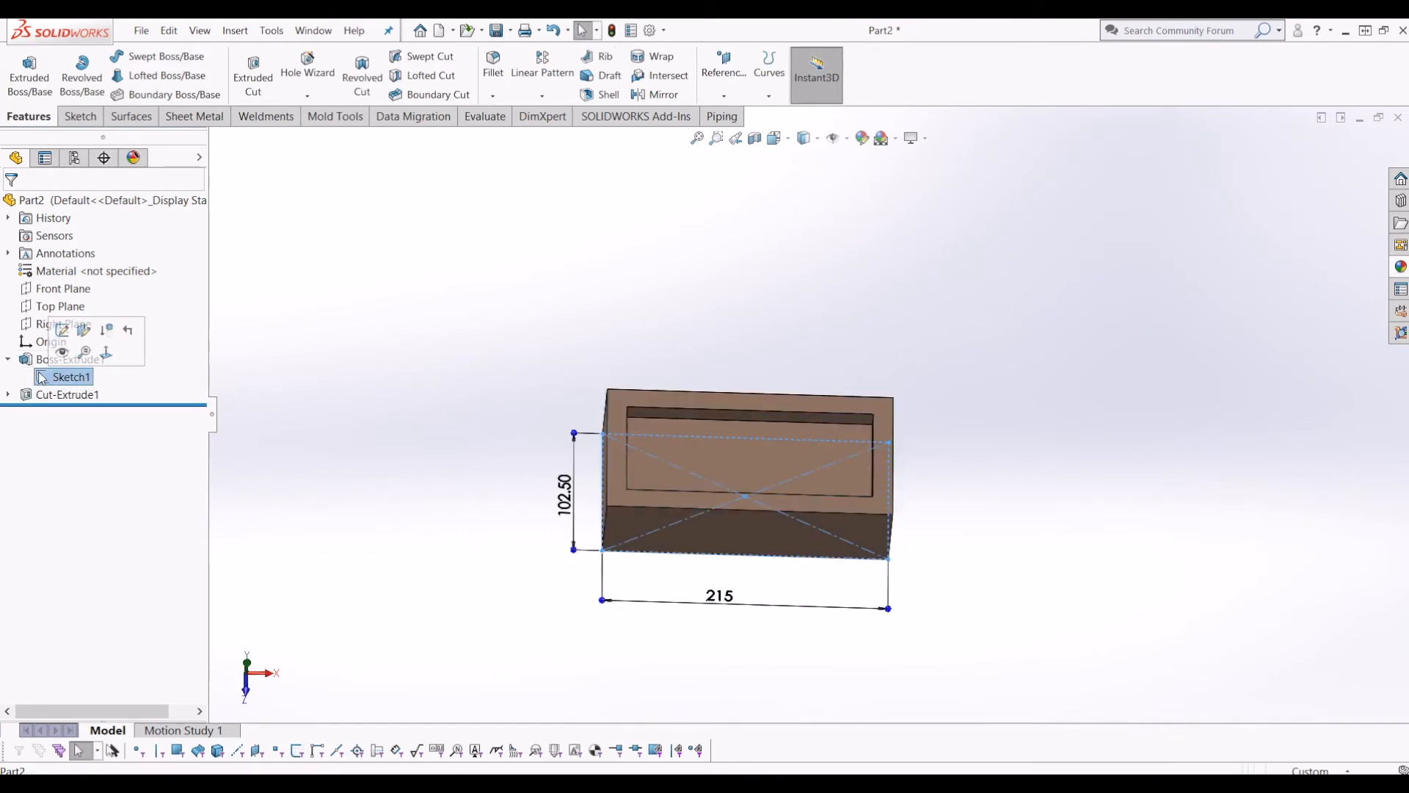
click(46, 359)
right_click(46, 358)
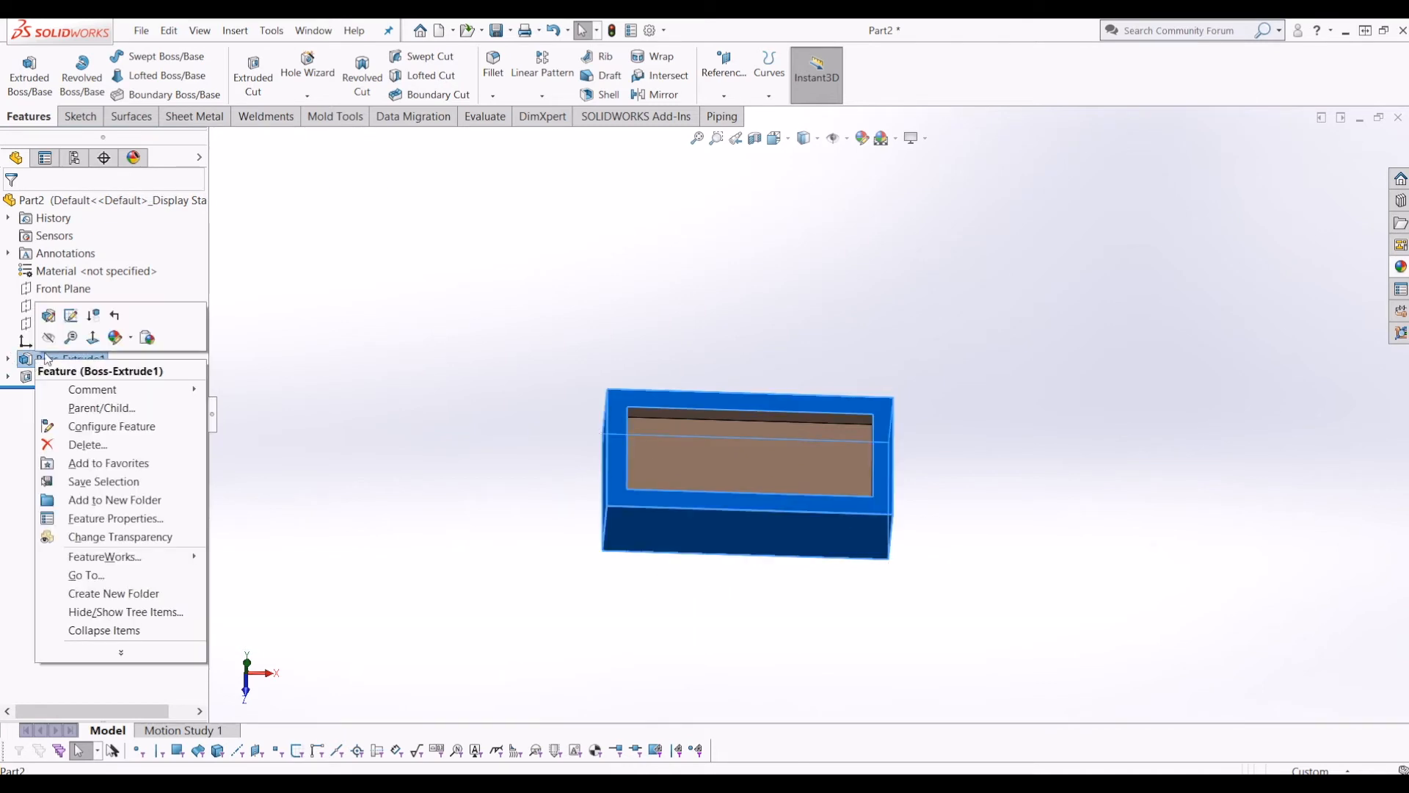
click(70, 316)
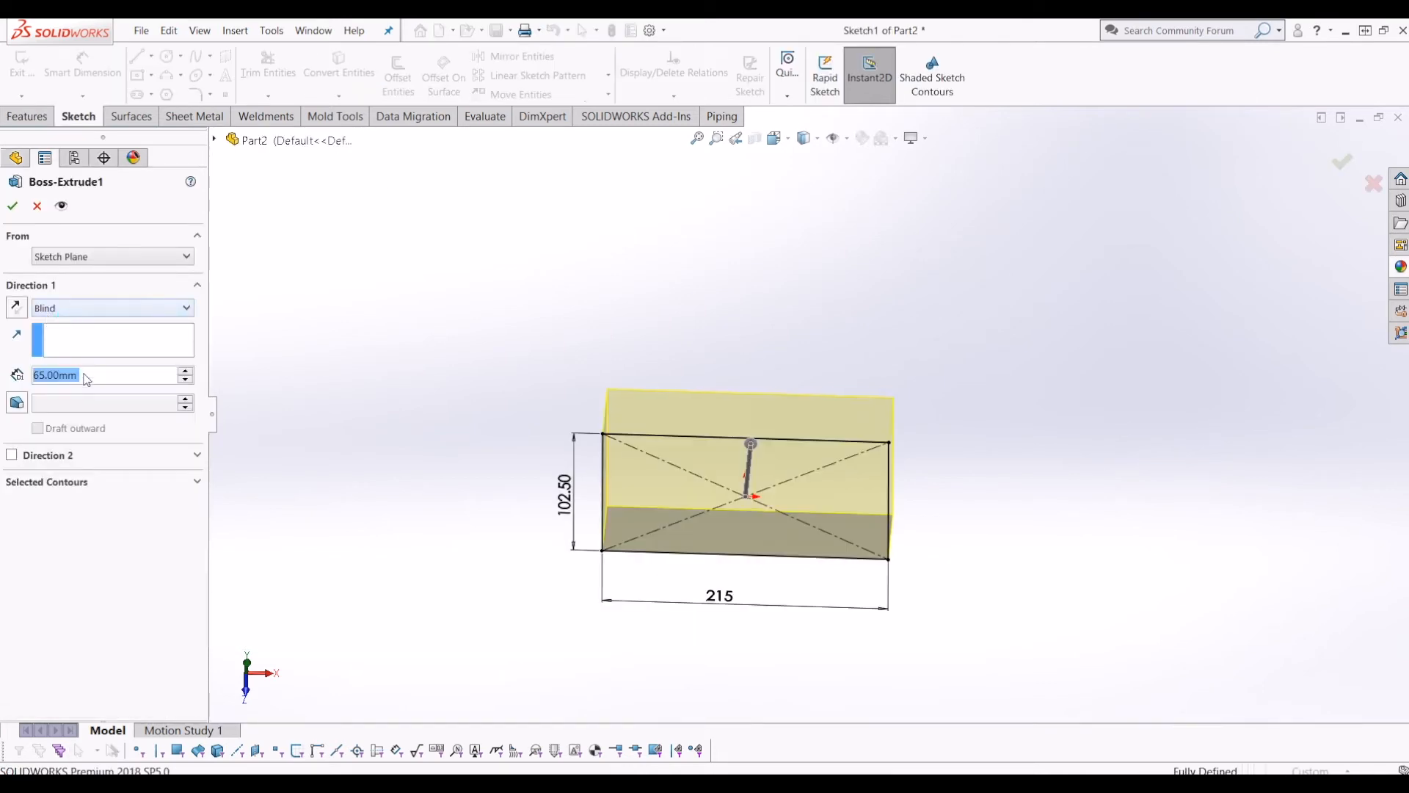
middle_drag(549, 518, 544, 432)
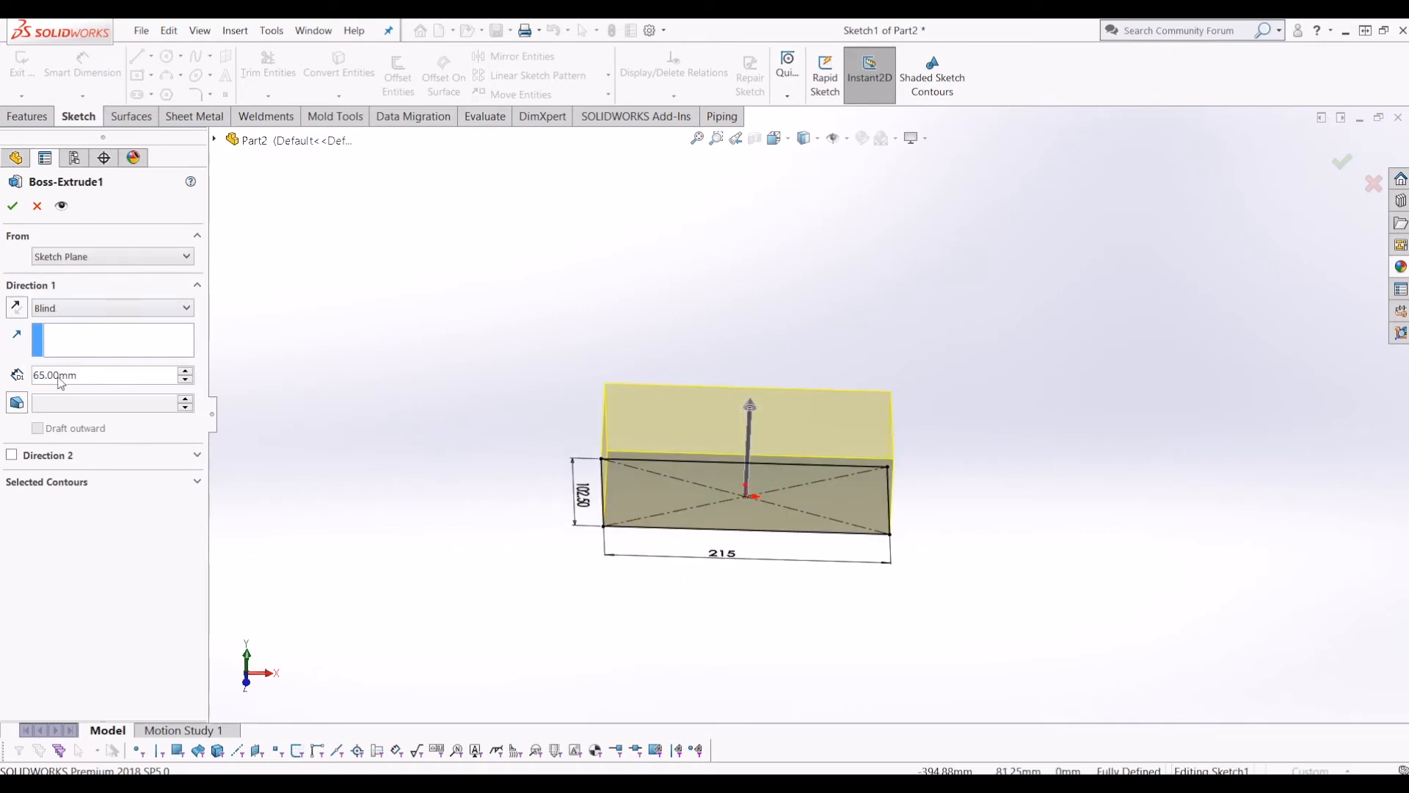
click(14, 208)
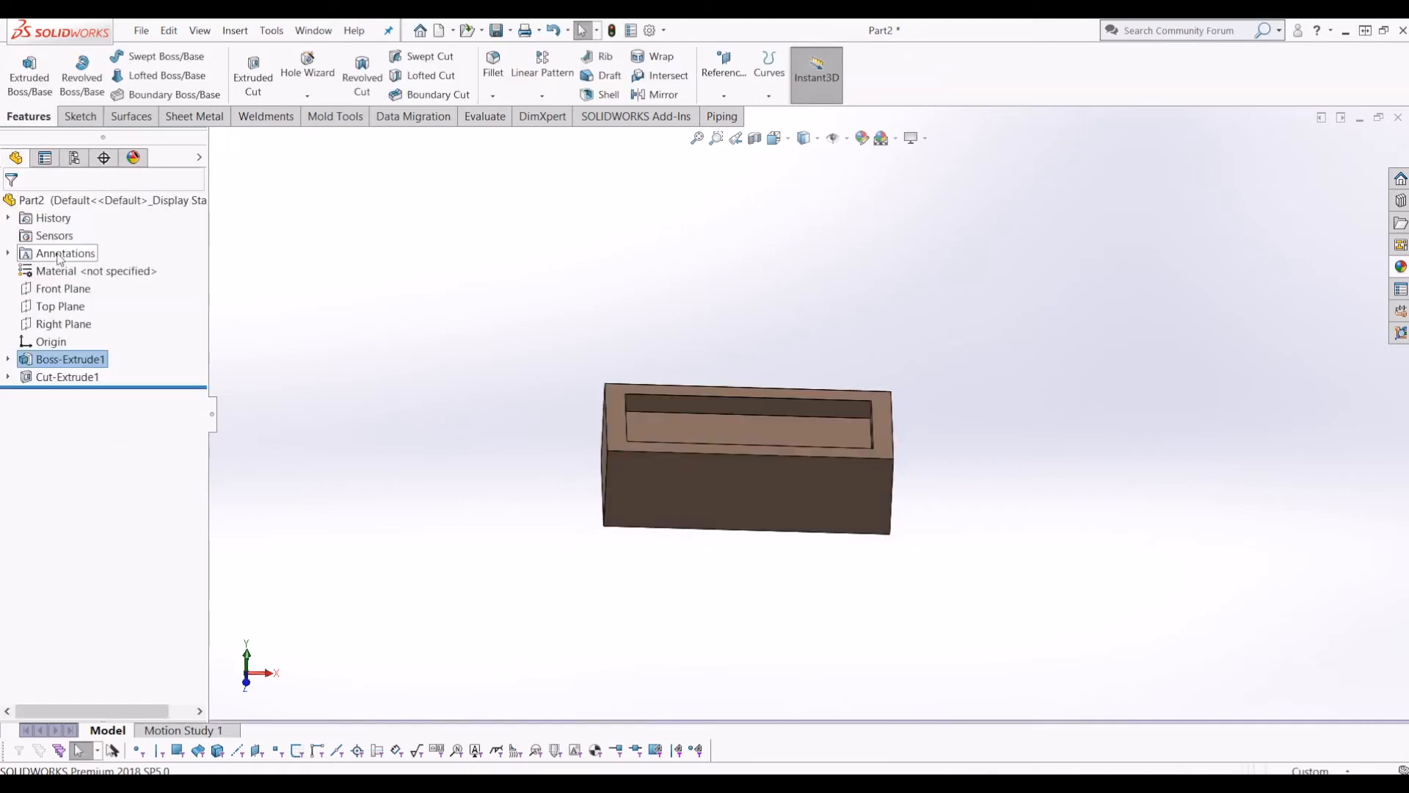
- Rename the base extrusion's depth dimension as Height in the Equations, Global Variables, and Dimensions dialog
click(272, 32)
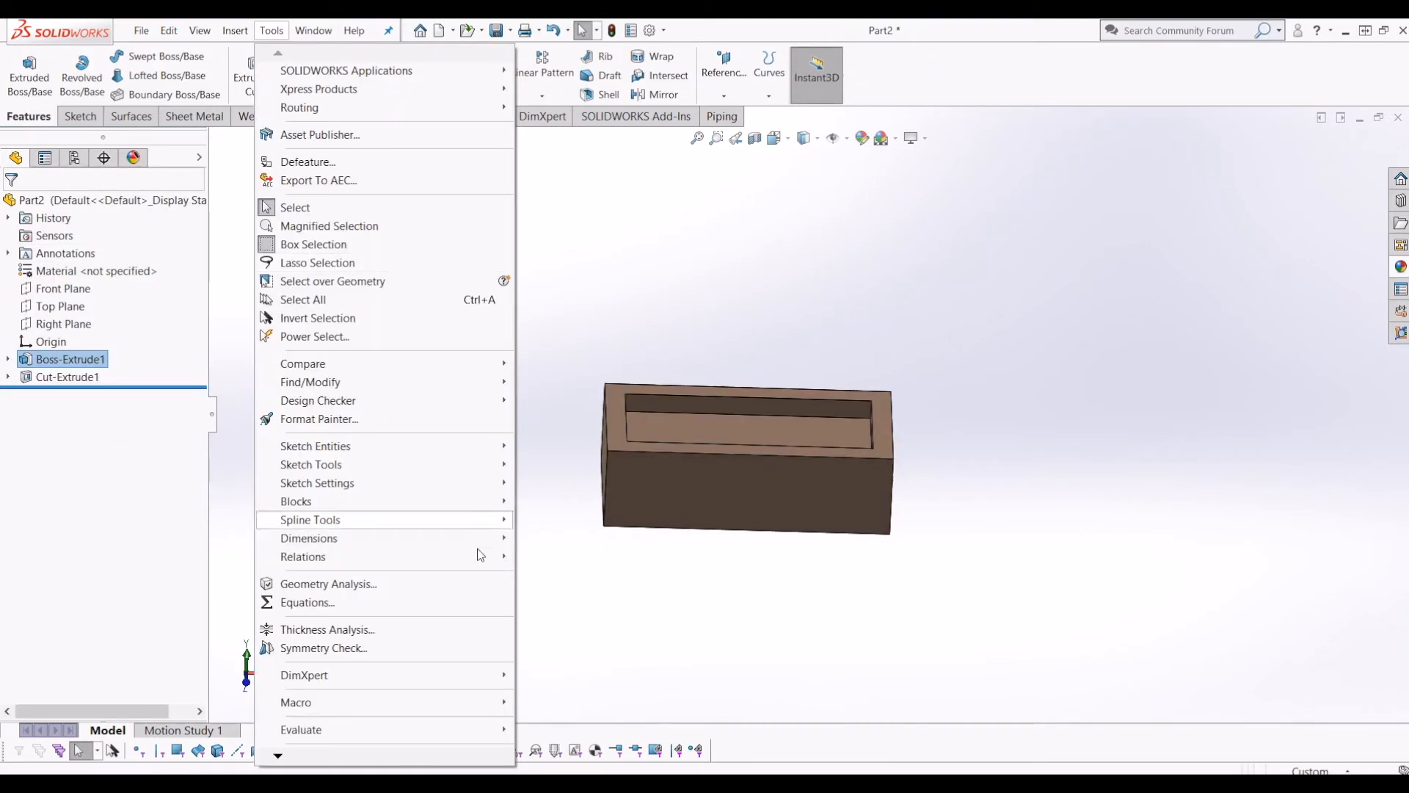
click(357, 606)
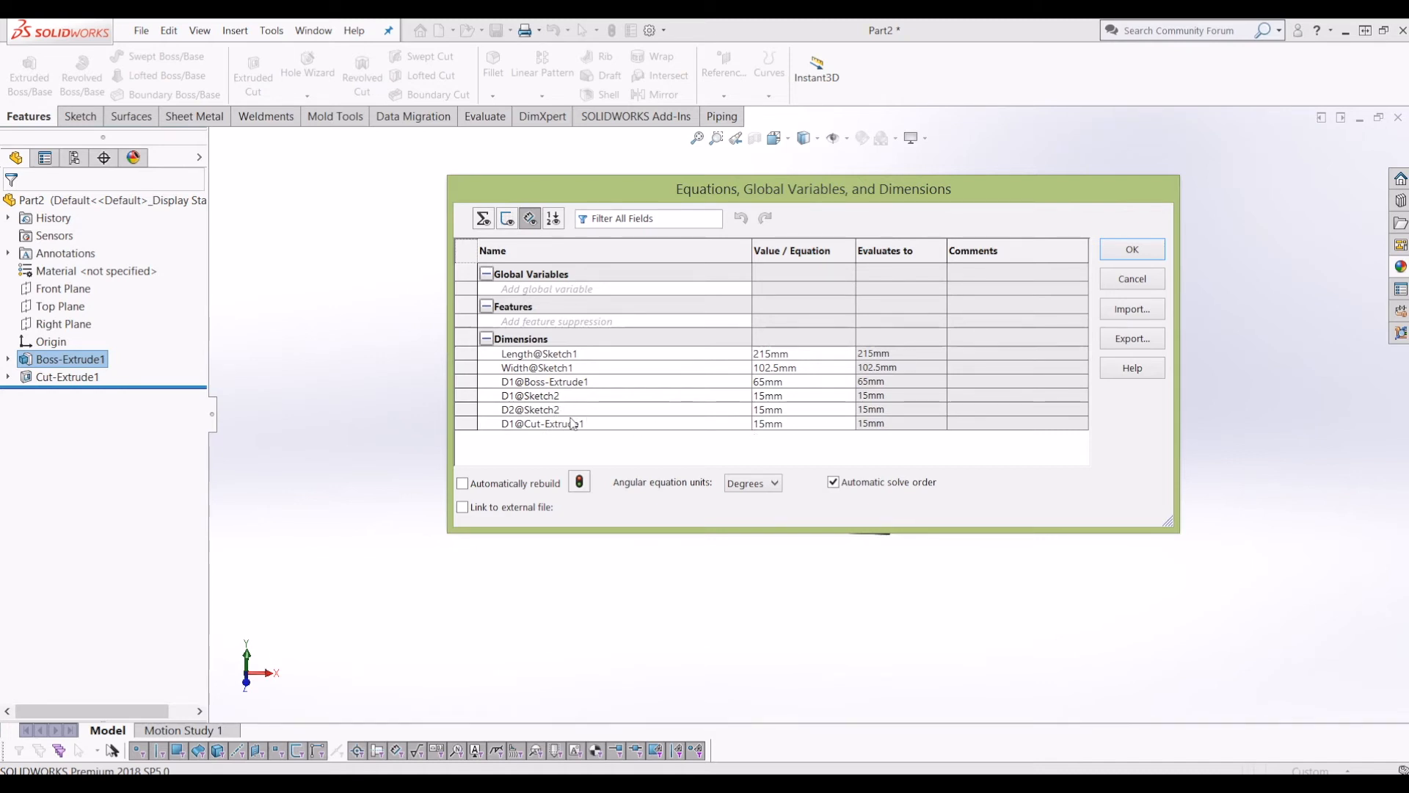
double_click(513, 382)
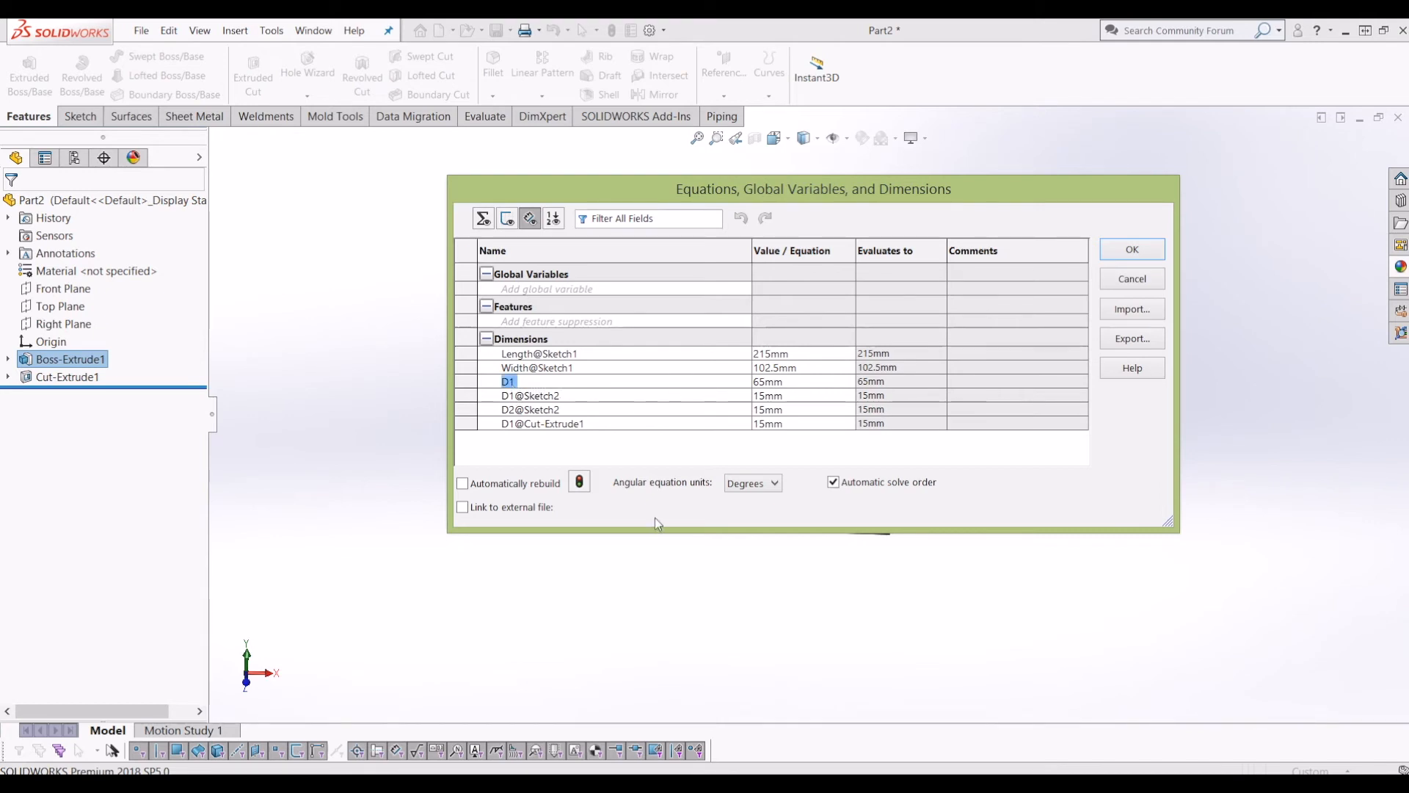
text(Height)
click(1125, 251)
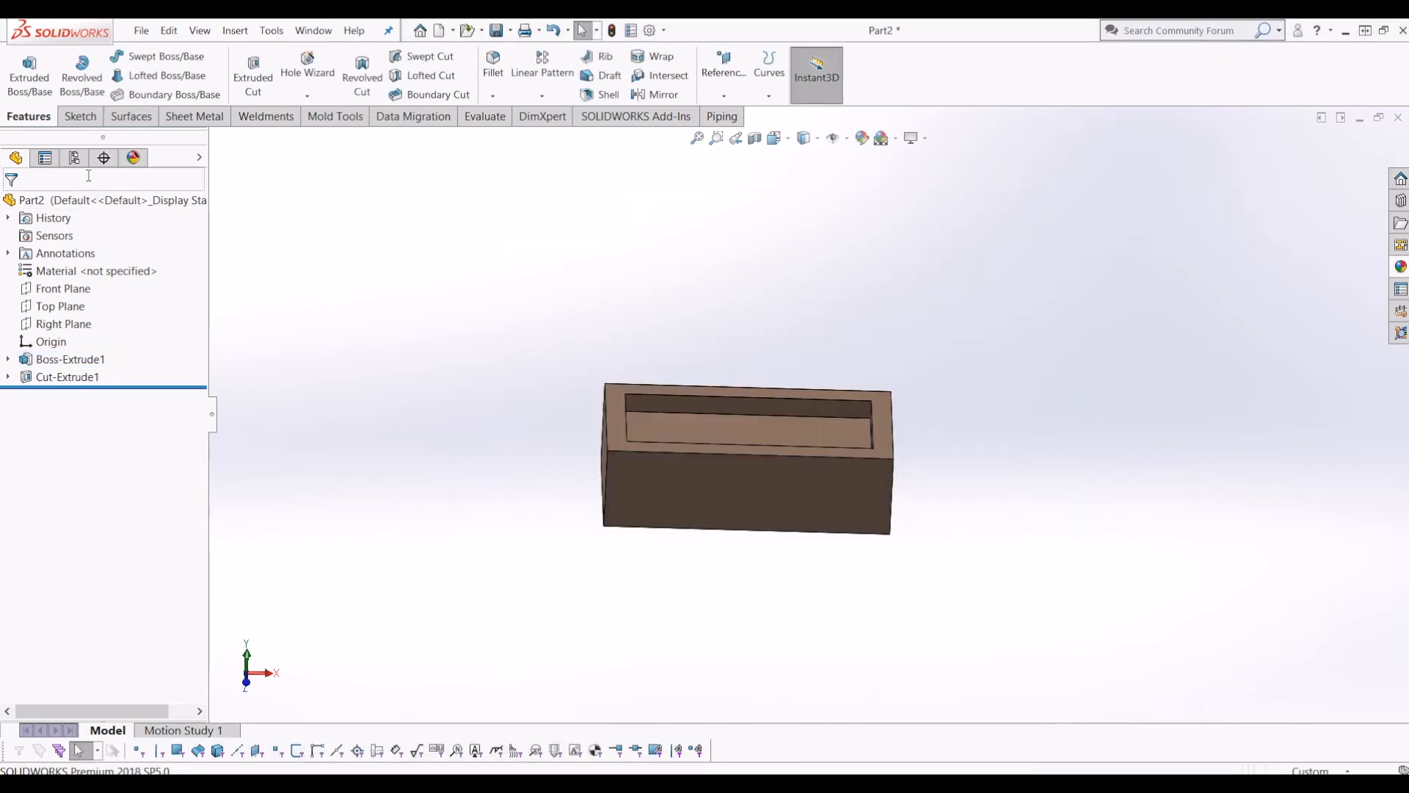
- Insert an auto-created design table containing the Length, Width and Height dimensions, and close its embedded sheet
click(74, 159)
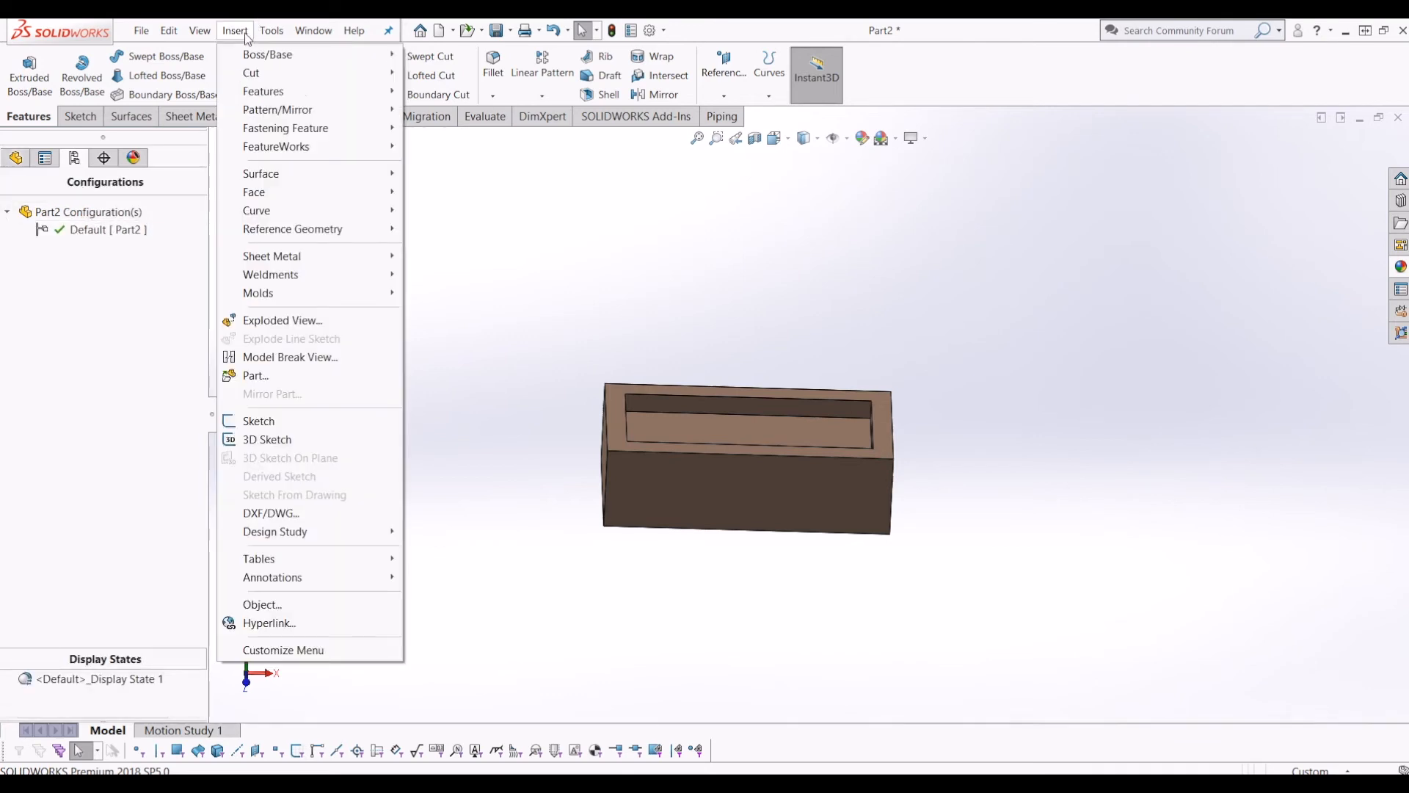
mouse_move(316, 562)
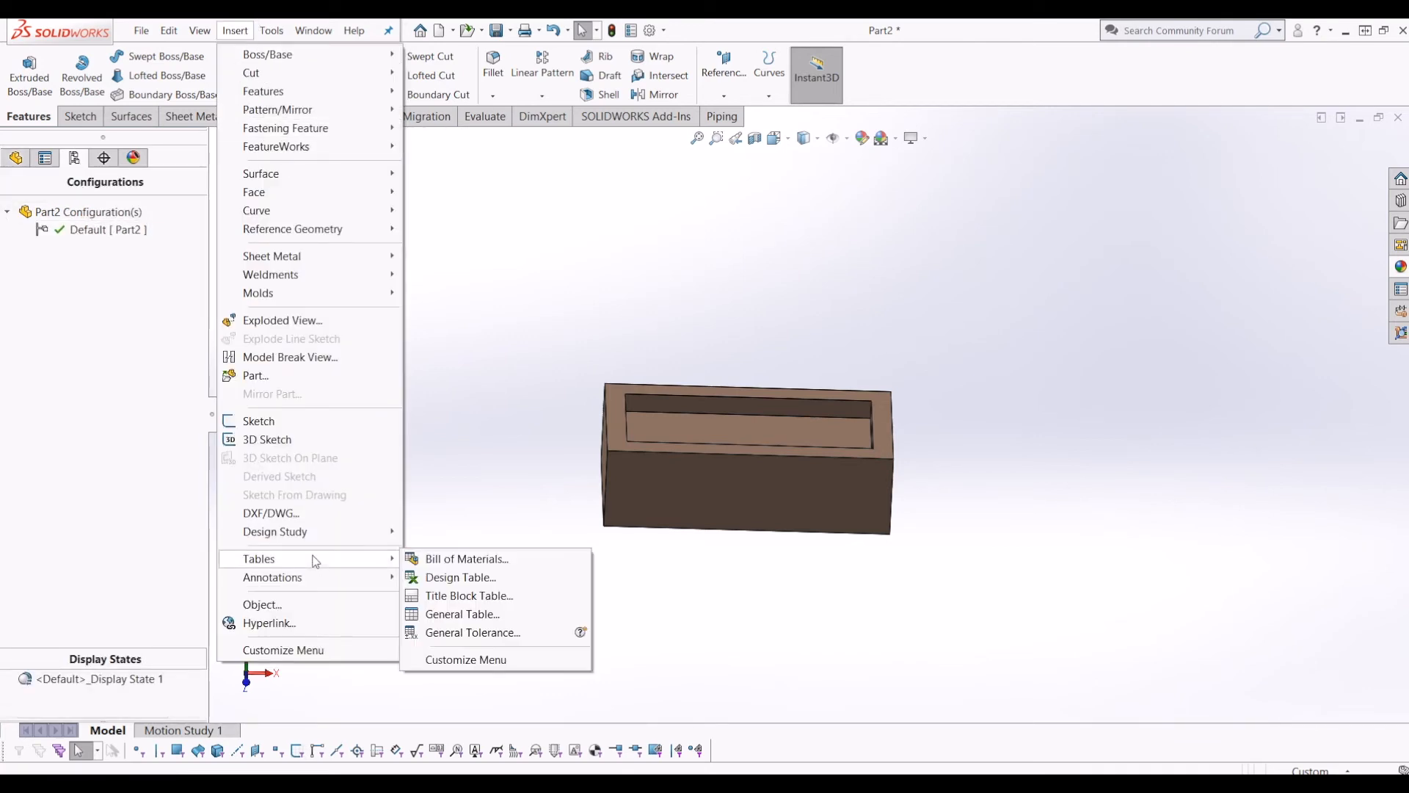
click(440, 578)
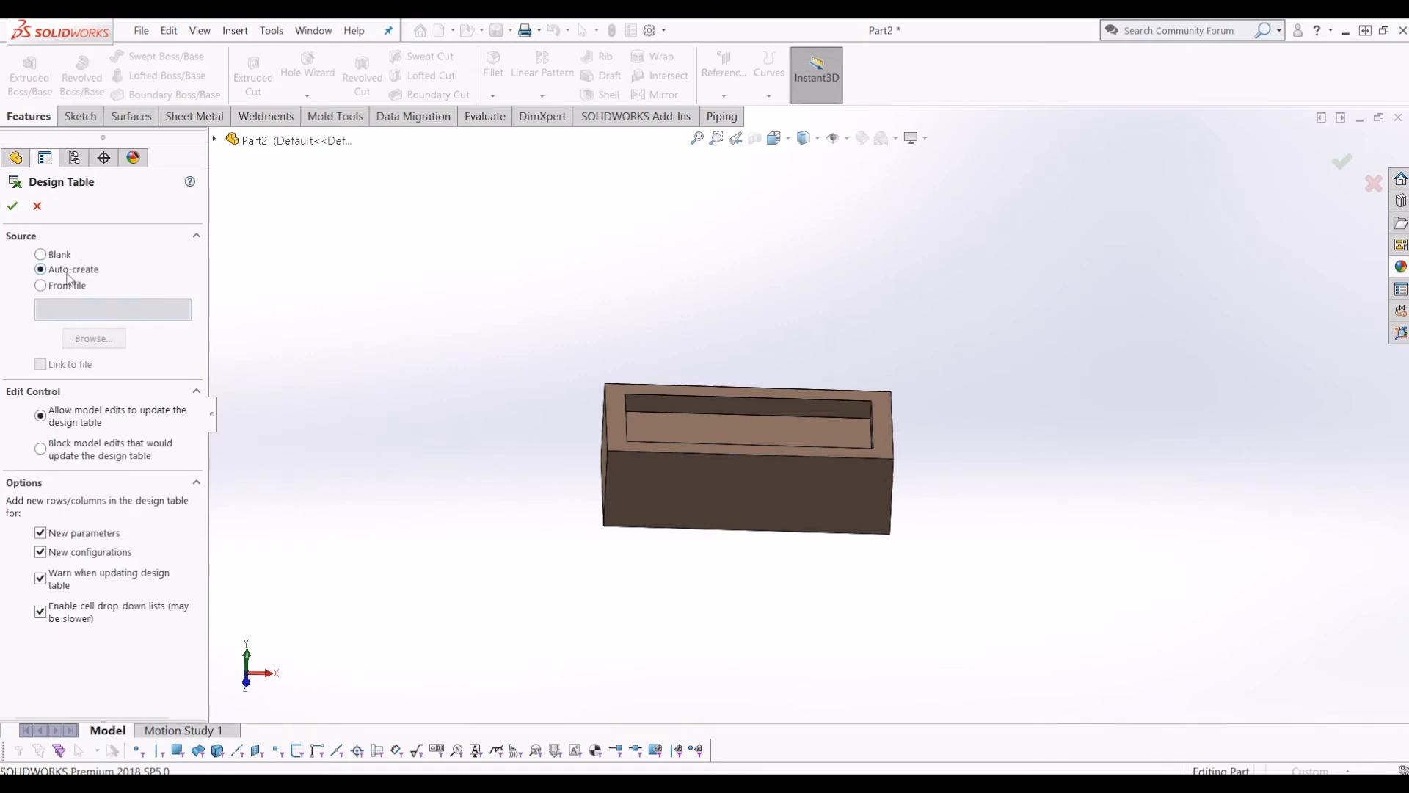
click(12, 206)
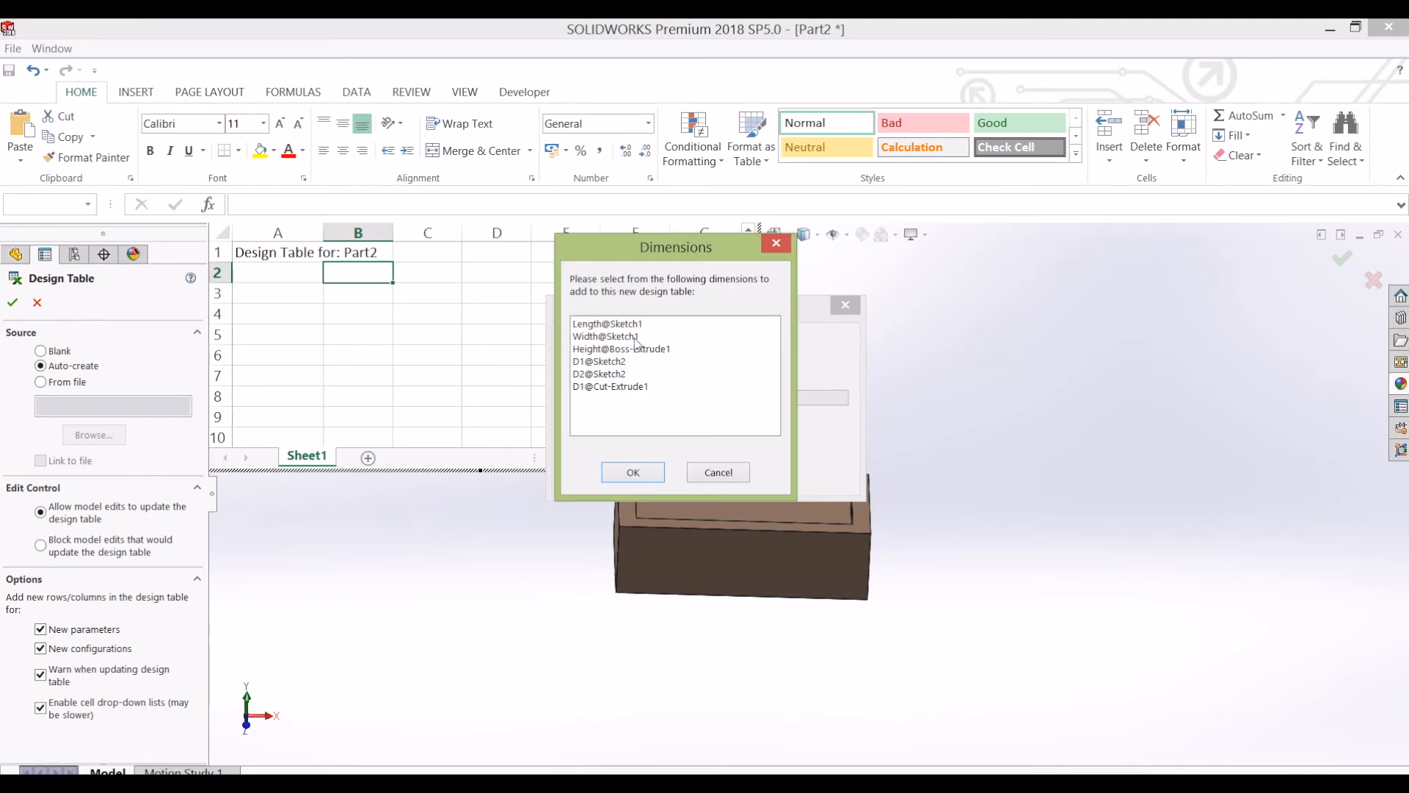
drag(626, 324, 635, 355)
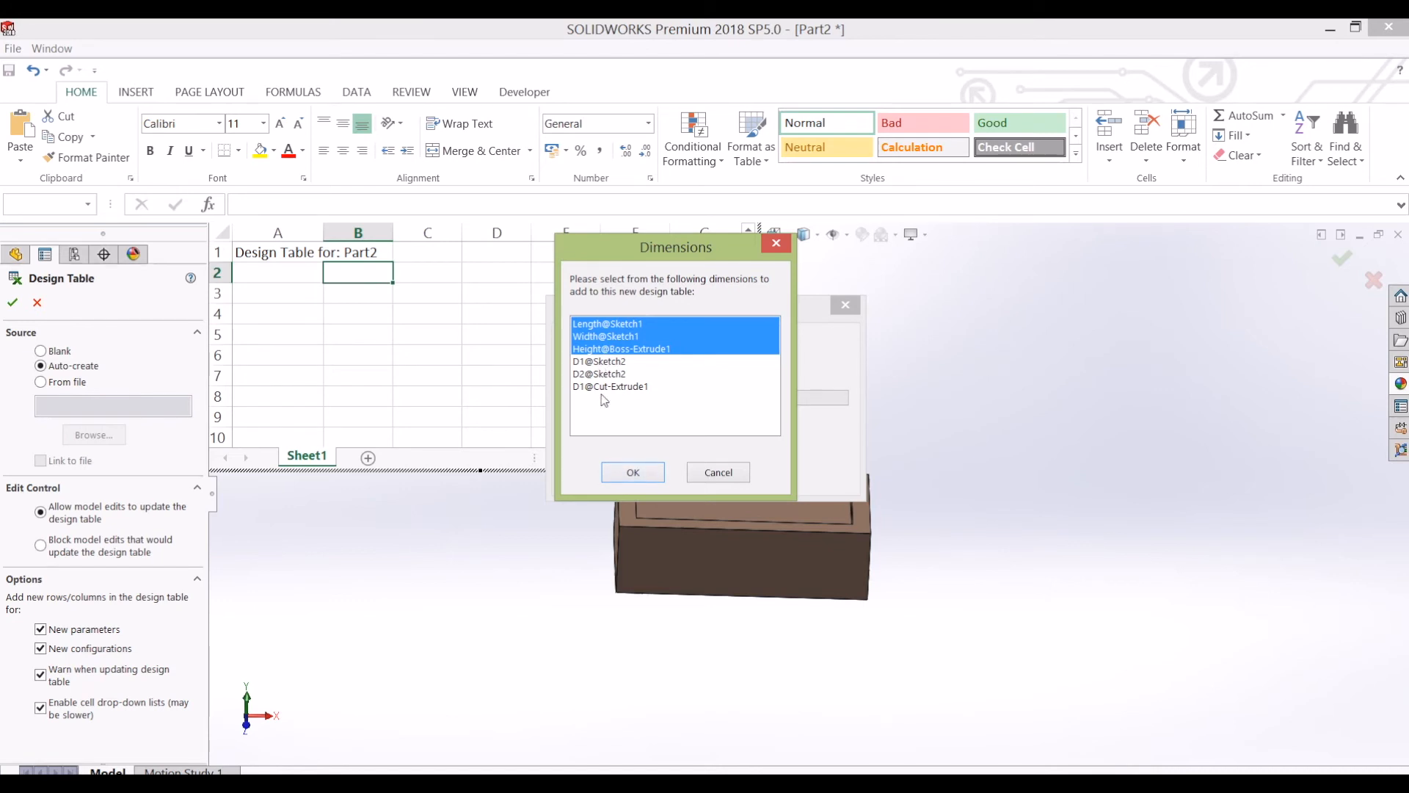
click(658, 474)
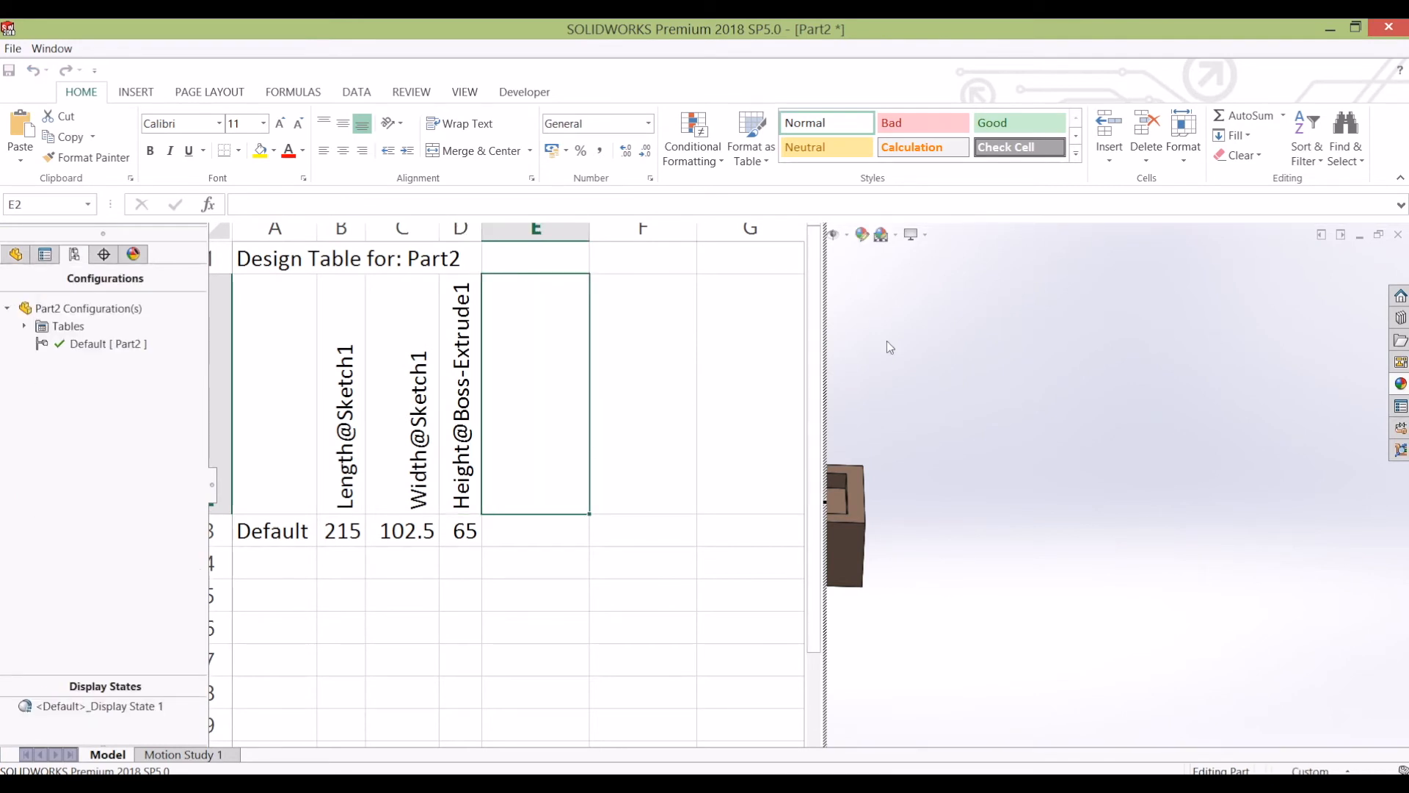
click(1111, 474)
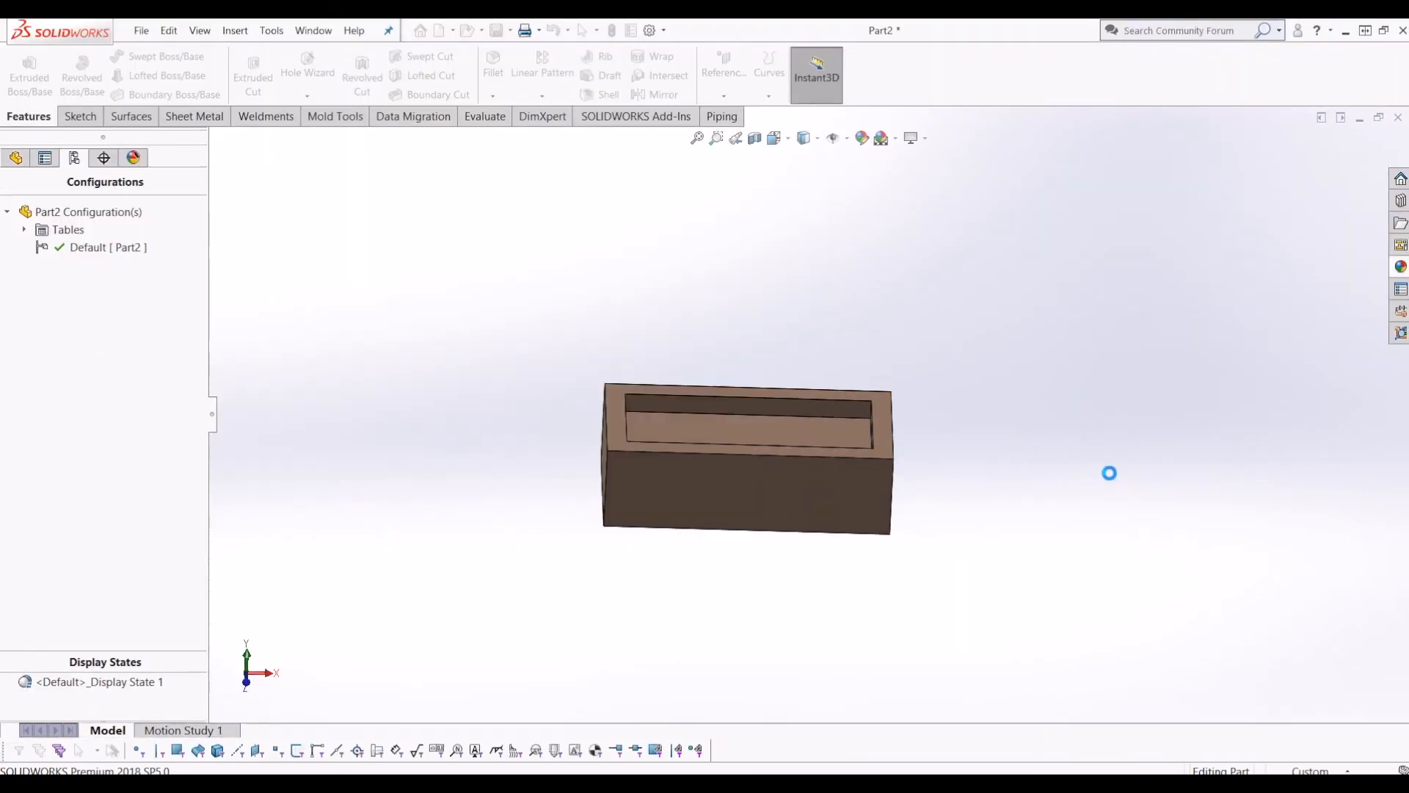
- Open the design table in a new Excel window and rename the Default configuration in A3 as UK
right_click(76, 253)
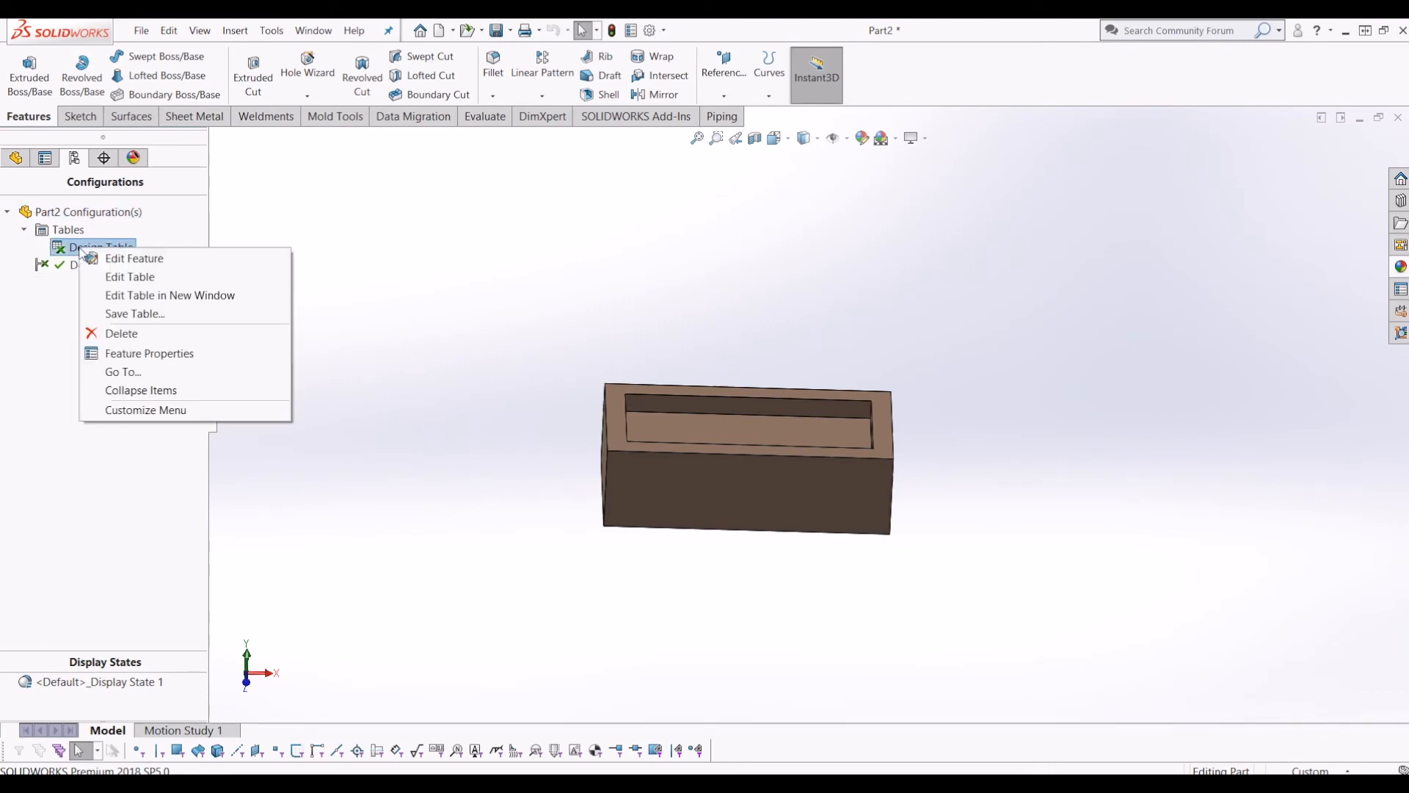
click(239, 297)
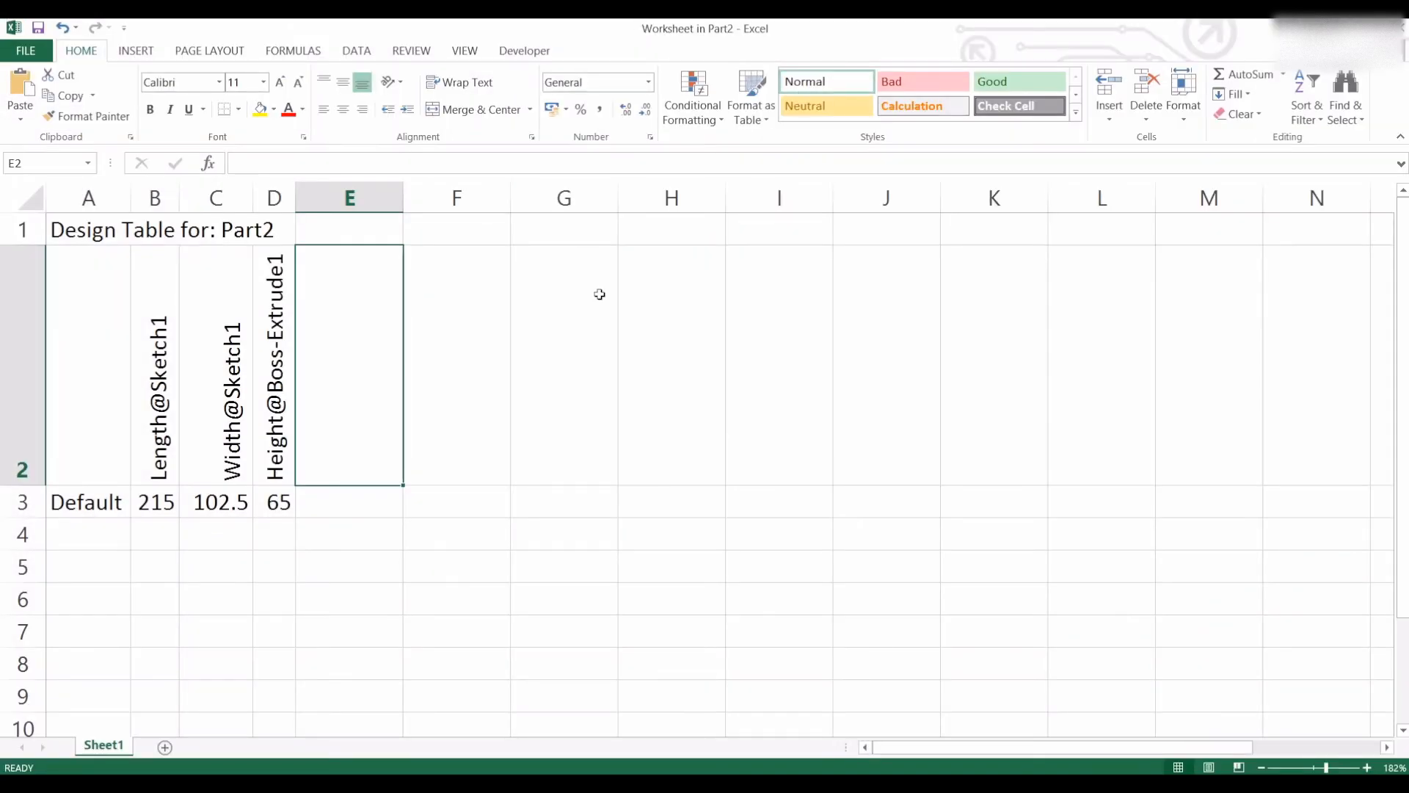
click(538, 408)
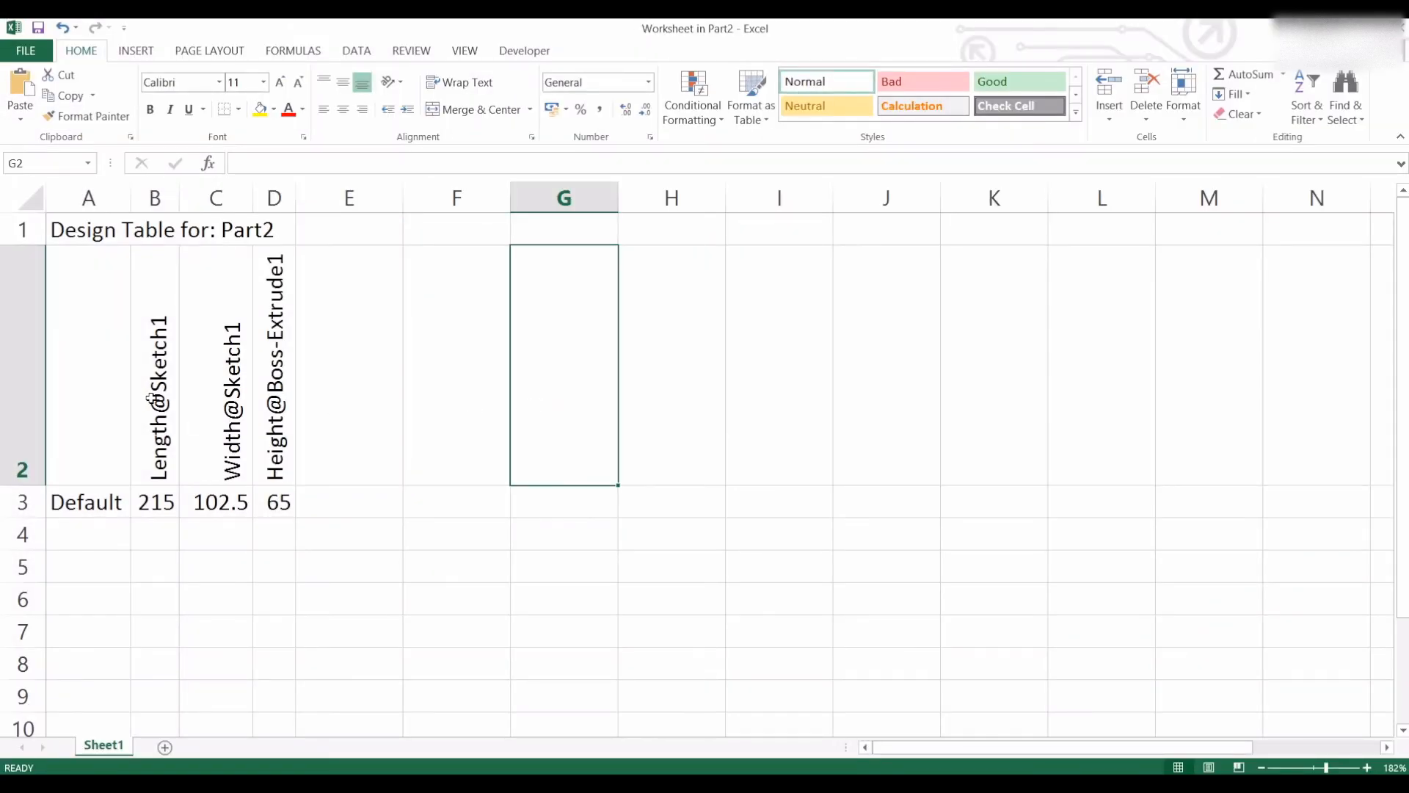
click(66, 527)
click(81, 505)
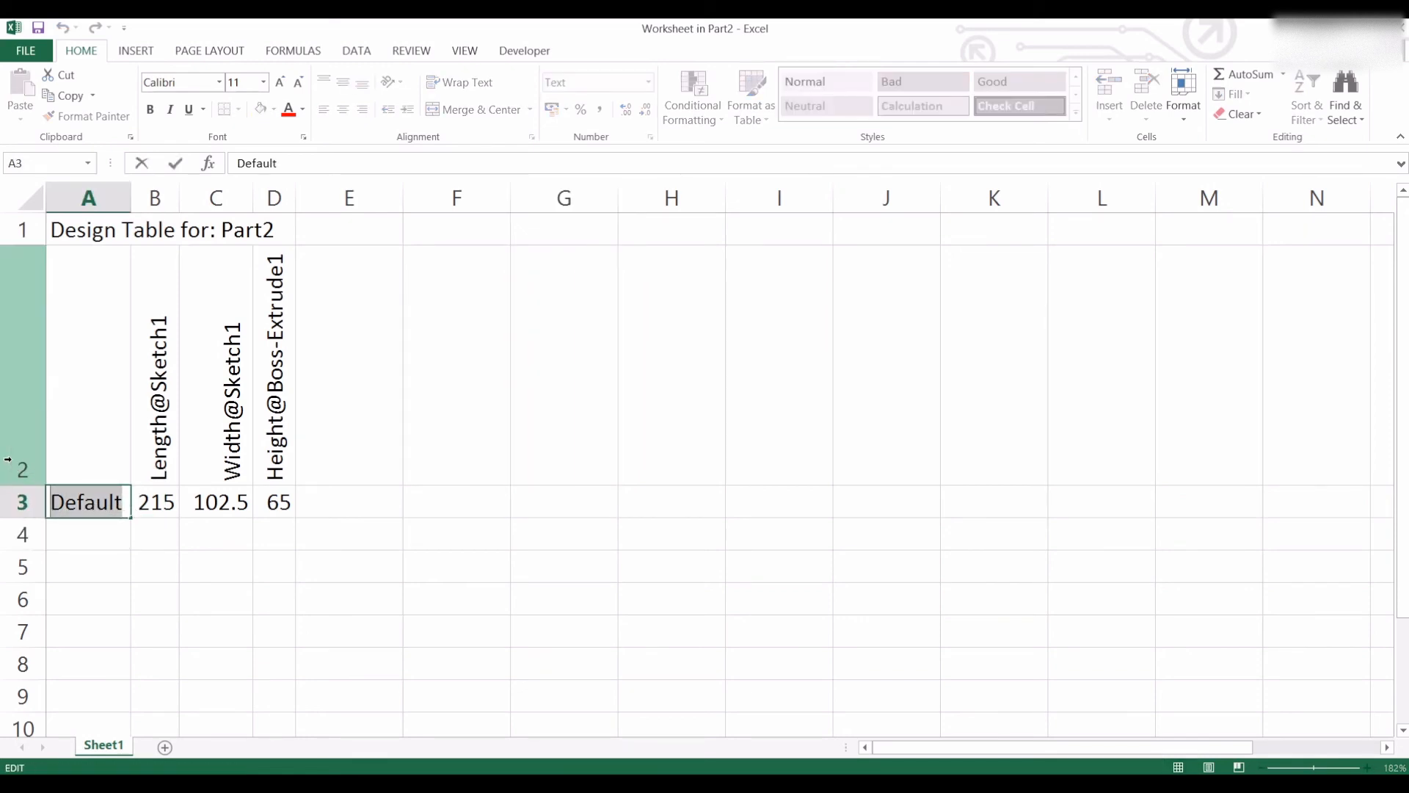
text(UK)
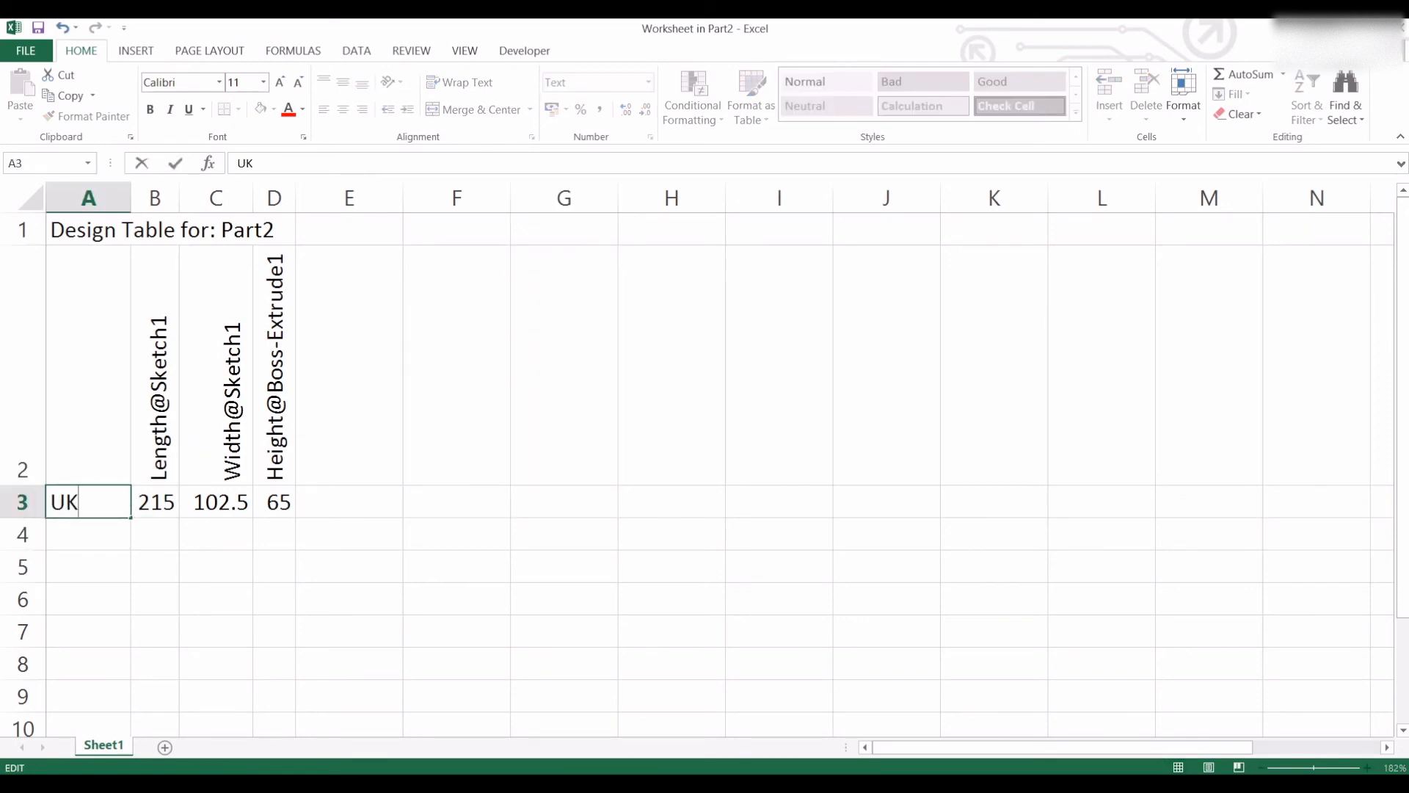
- Paste configuration rows below UK: USA with 203, 91 and 55, and AUS with 230, 107.5 and 76
click(1399, 28)
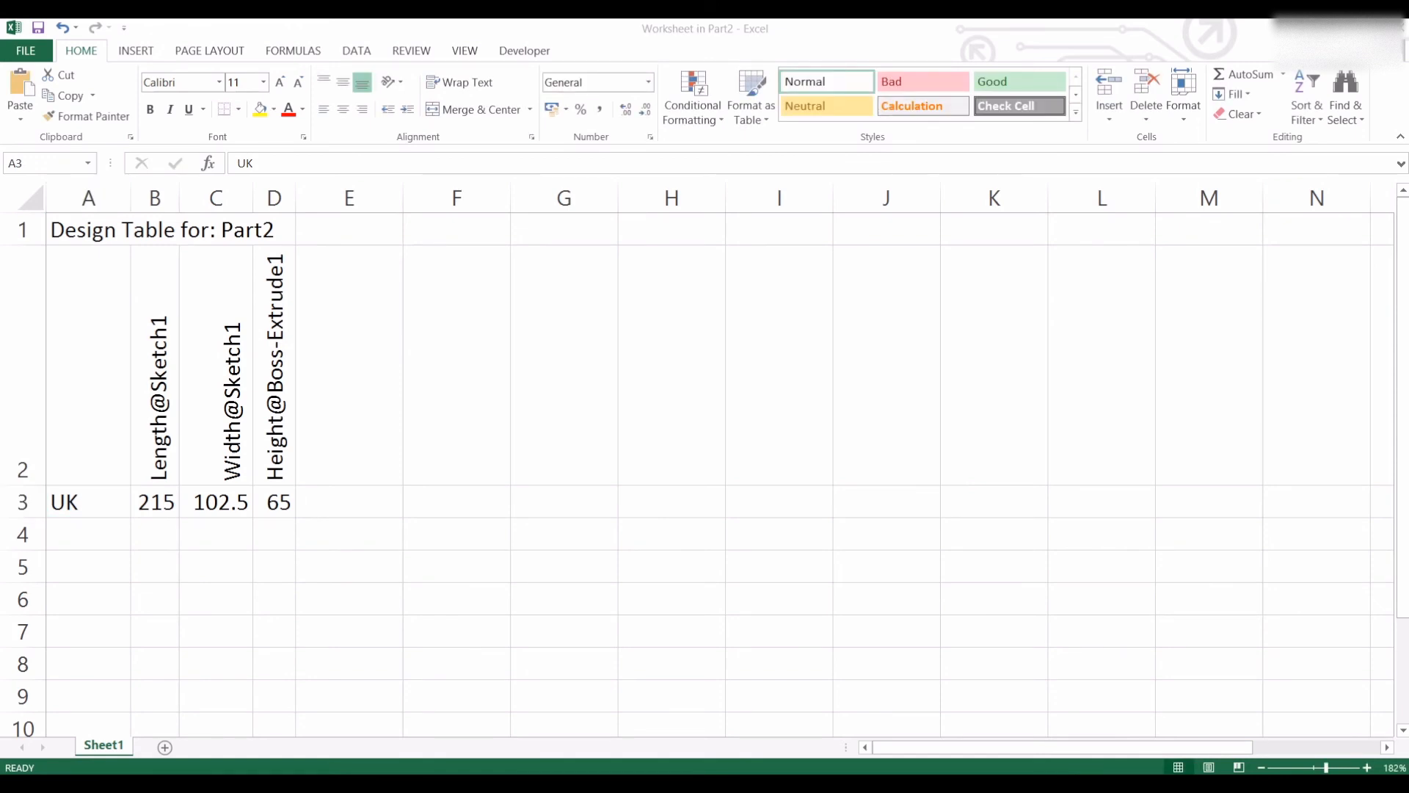
key(ctrl+c)
click(81, 531)
key(ctrl+v)
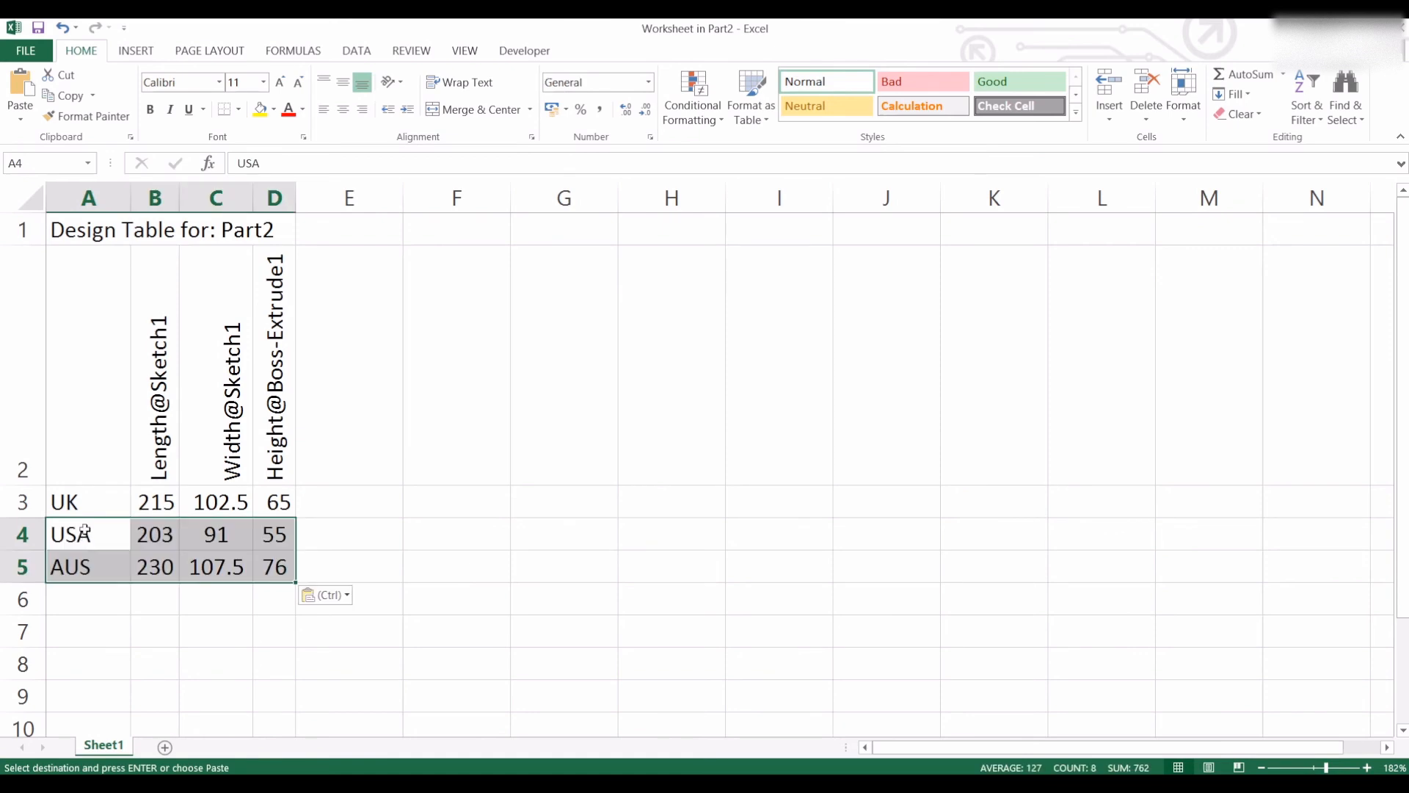
- Close the design table's Excel window and accept the generated UK, USA and AUS configurations
click(138, 604)
mouse_move(110, 569)
mouse_down()
mouse_move(267, 569)
mouse_move(86, 561)
mouse_up()
drag(88, 505, 268, 568)
click(407, 521)
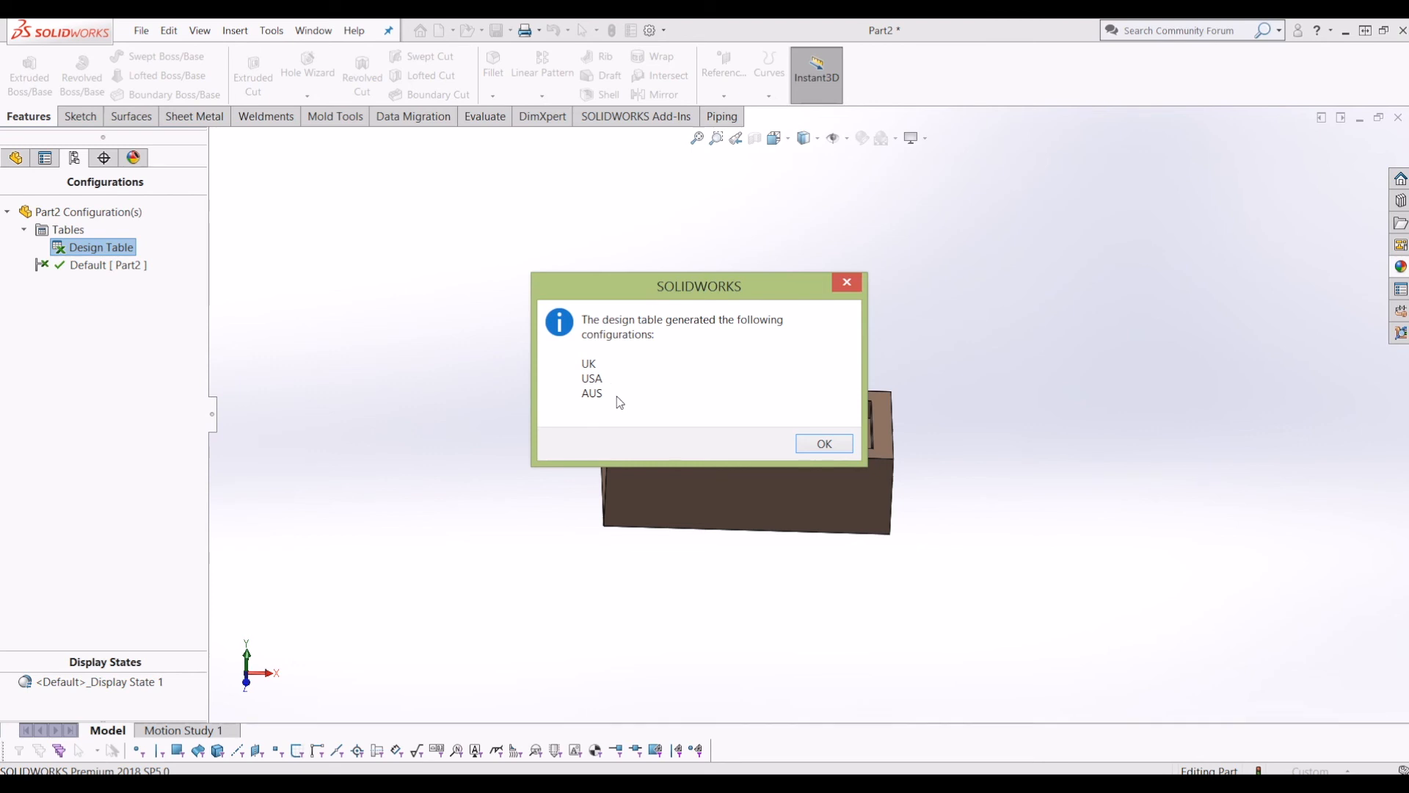
click(837, 443)
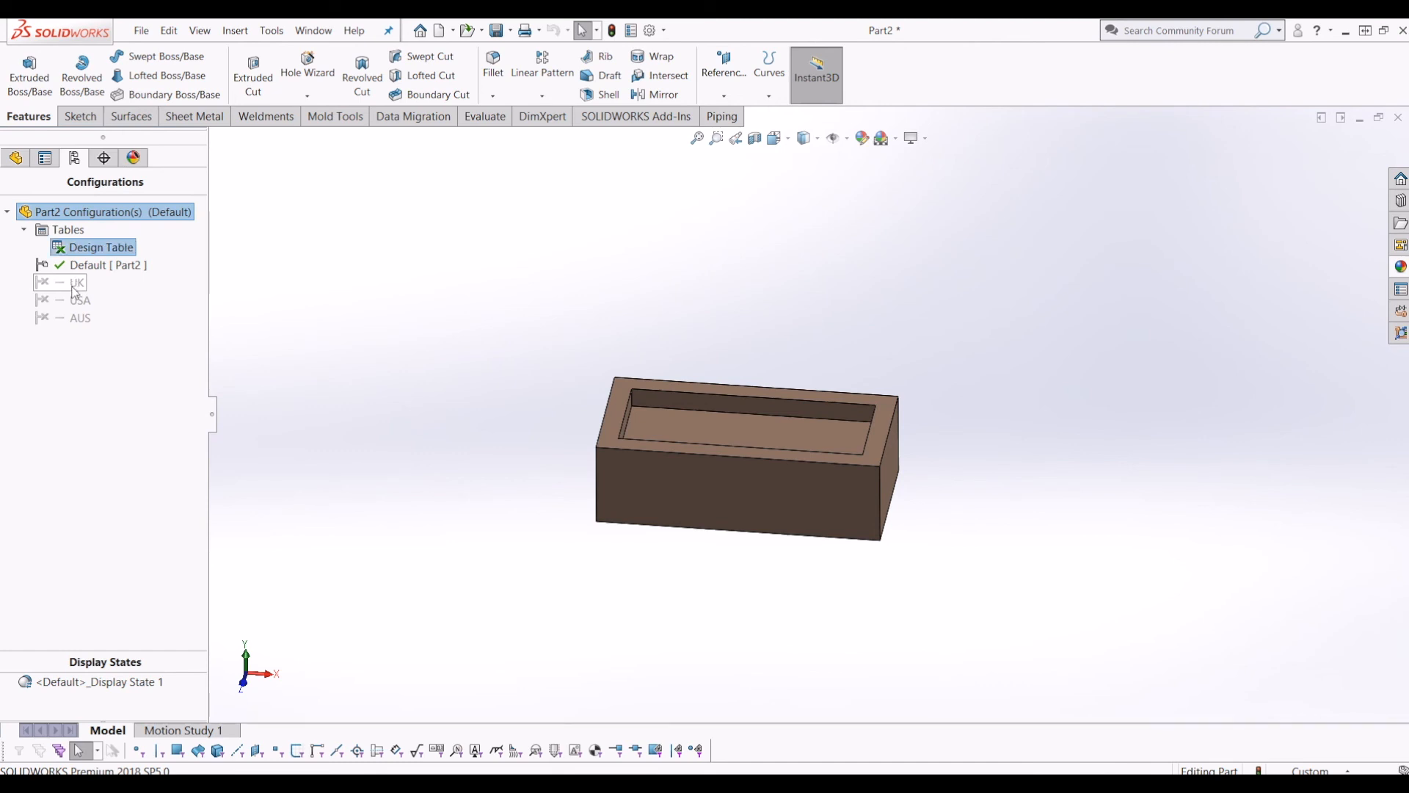
click(703, 370)
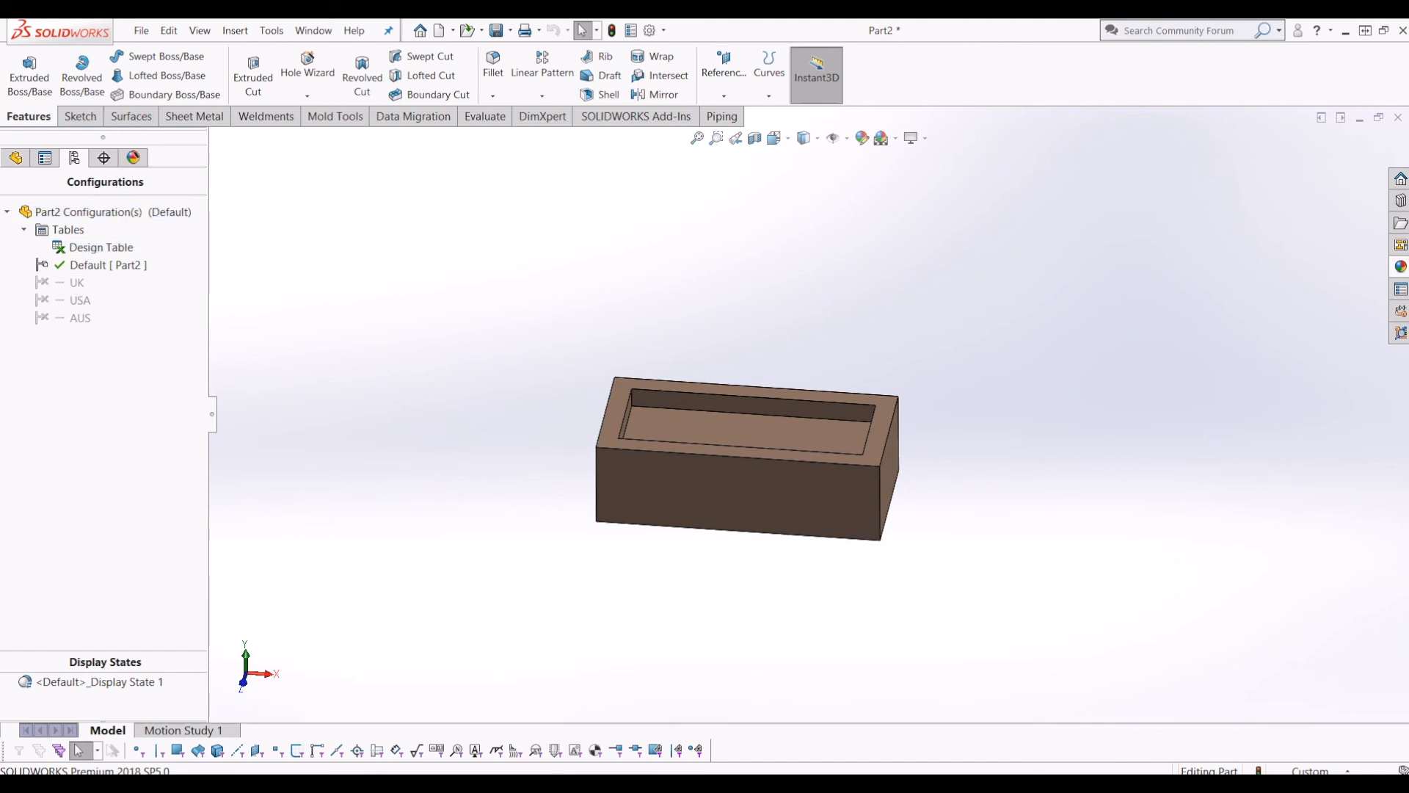
- Activate the UK, USA and AUS configurations in turn and inspect the brick's shape in each
click(14, 158)
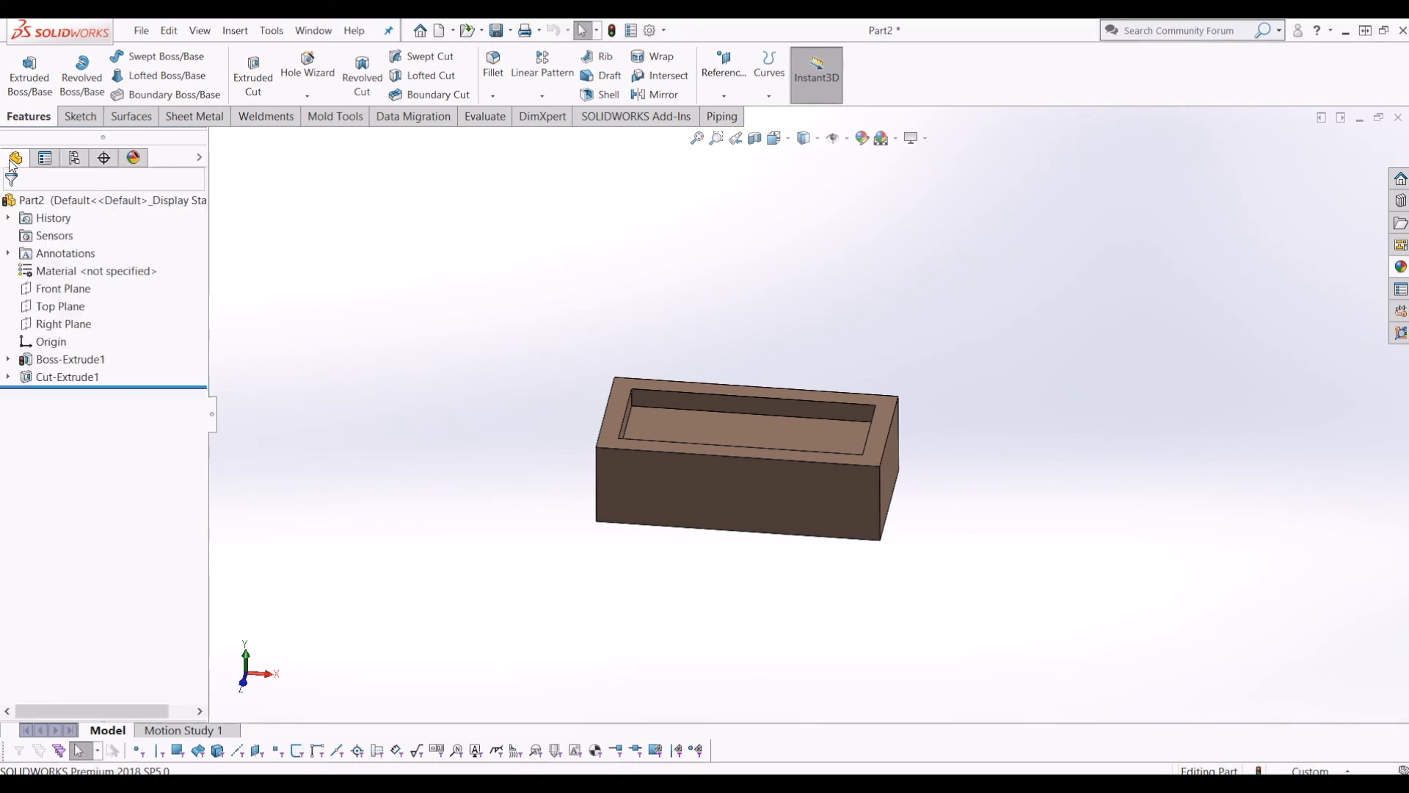
click(74, 157)
double_click(66, 288)
middle_drag(431, 345, 731, 373)
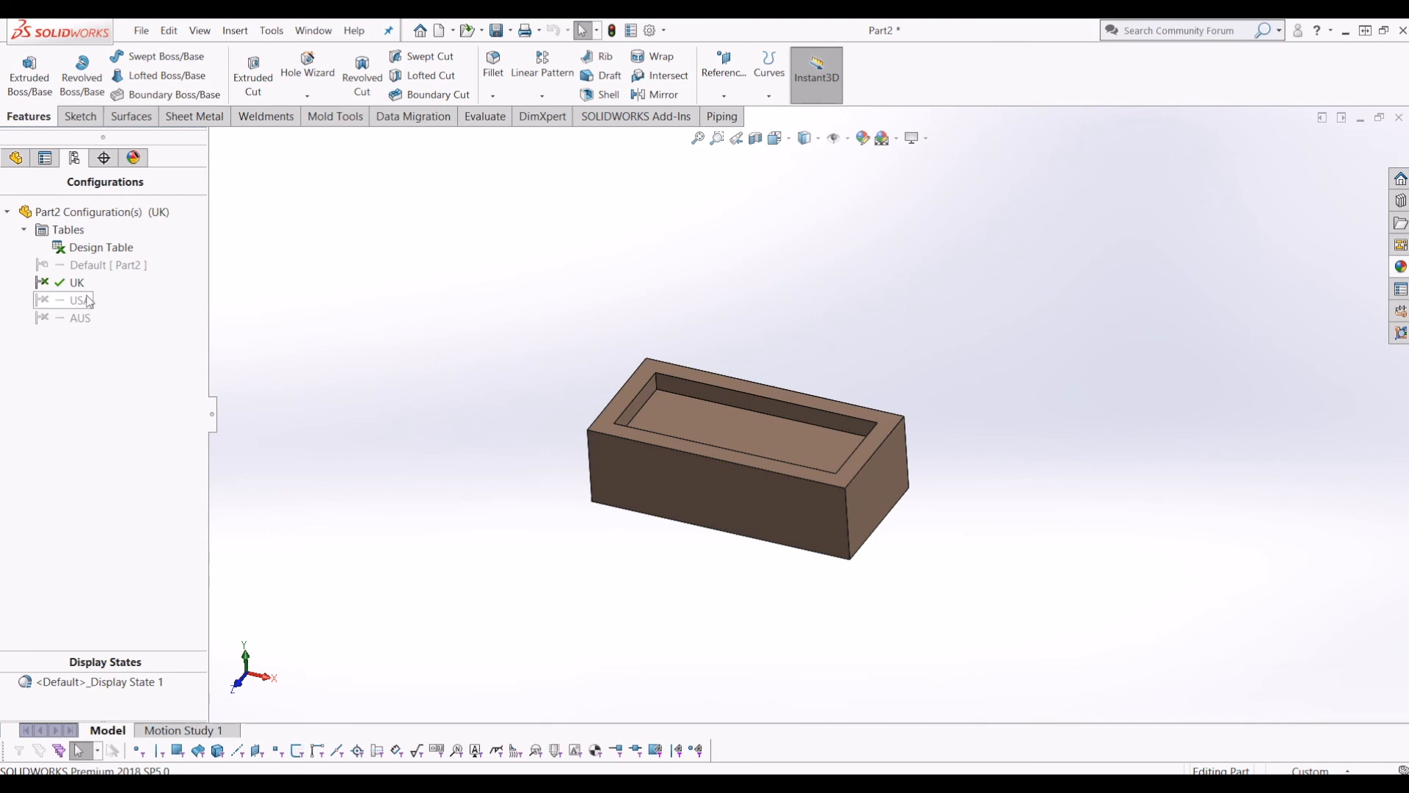
double_click(50, 302)
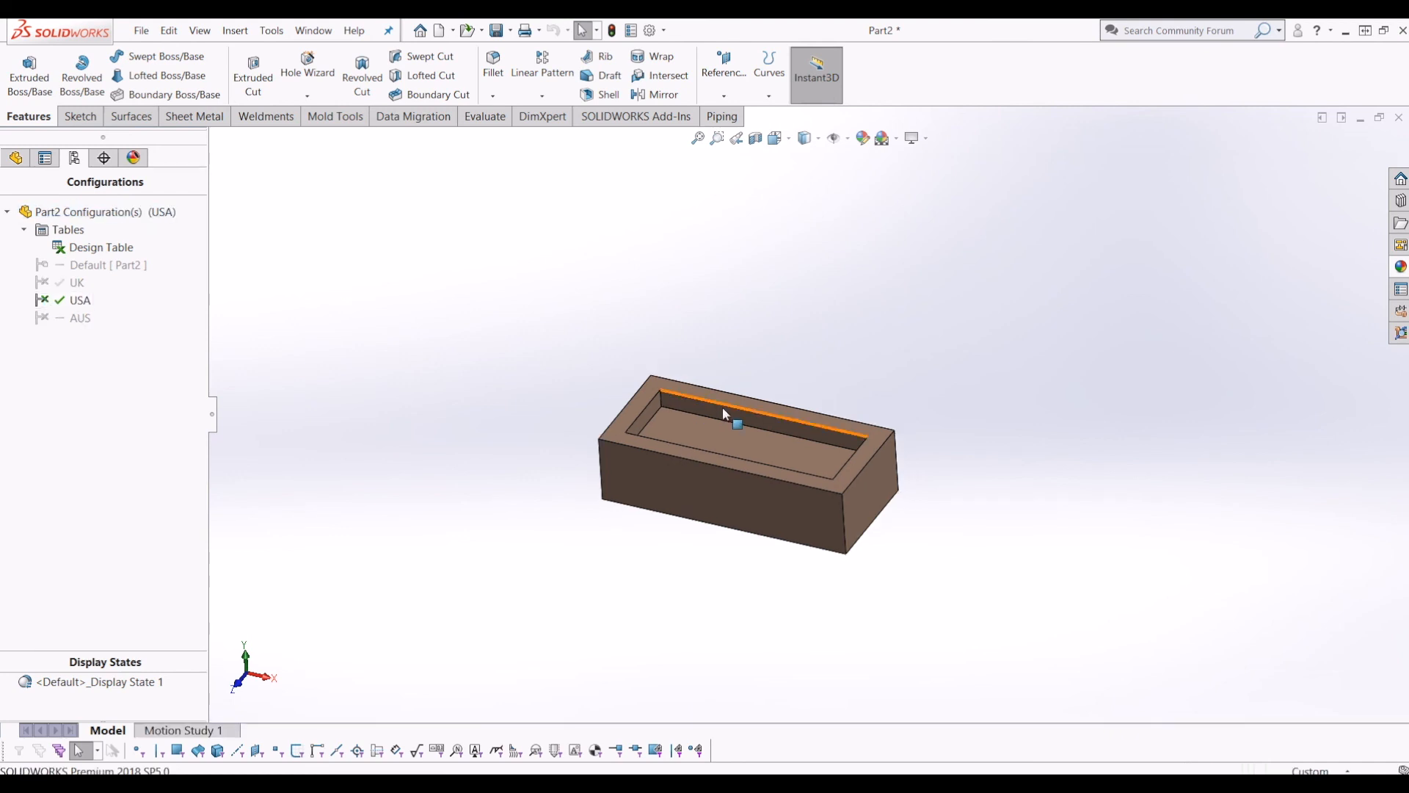
middle_drag(777, 397, 741, 400)
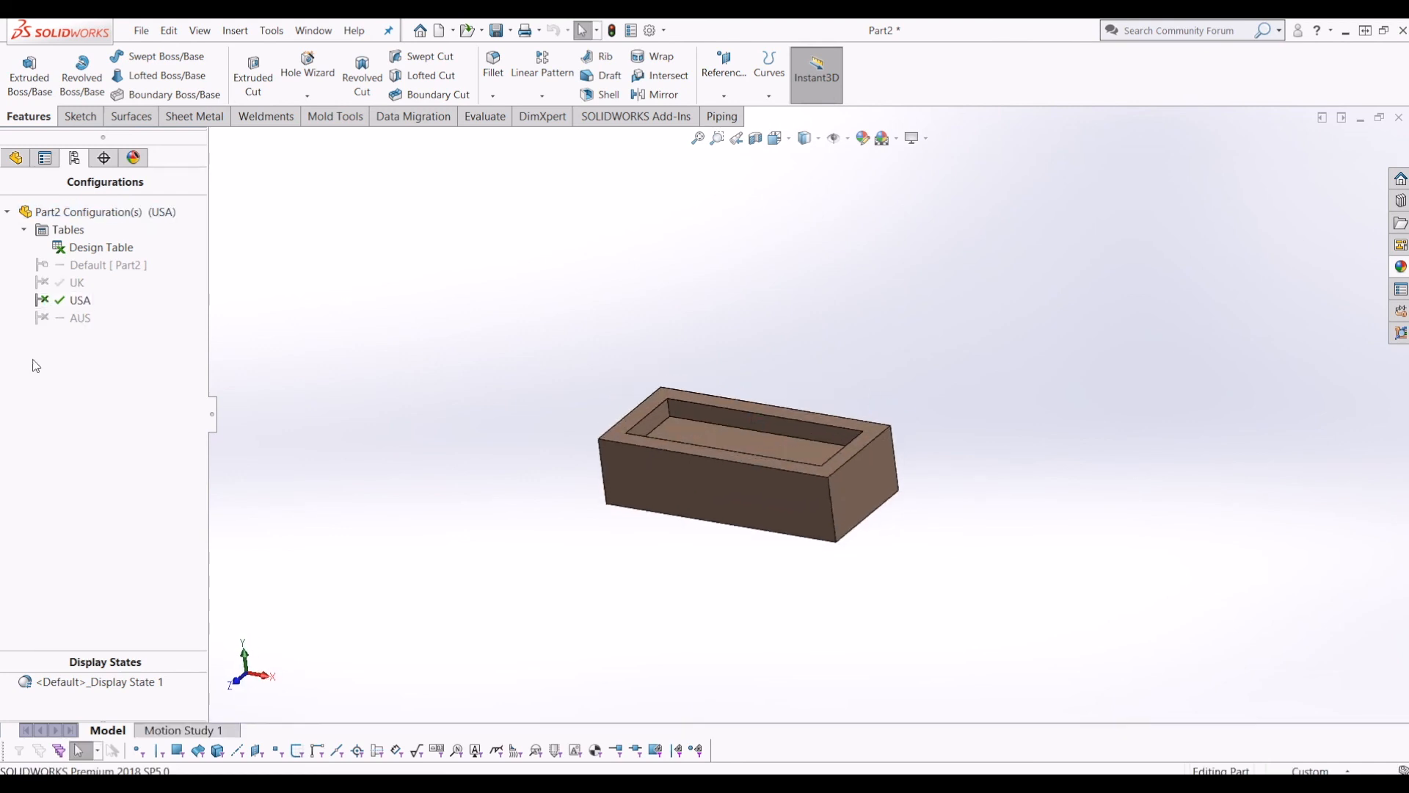
double_click(74, 319)
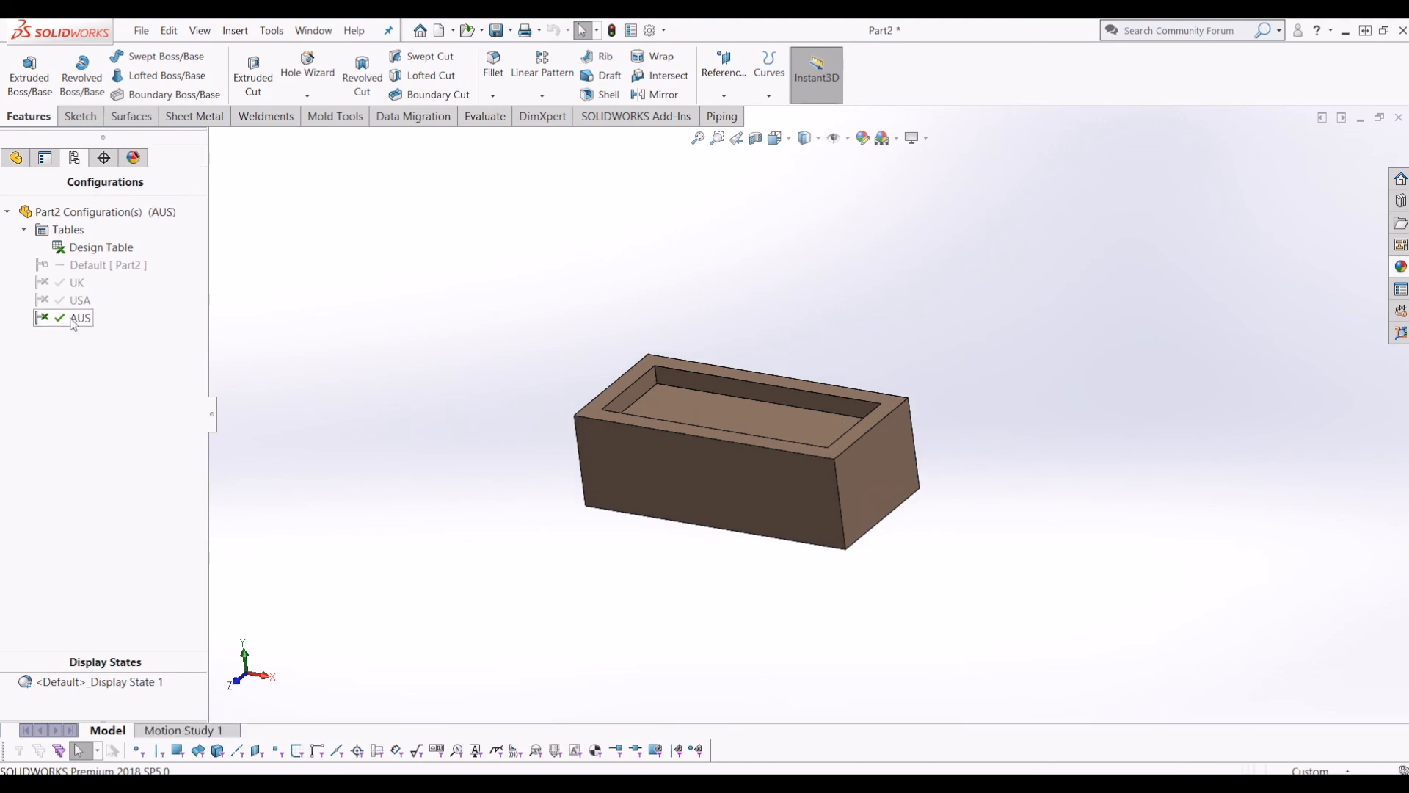
- Show the dimensions of the base extrusion's sketch in the AUS configuration and view them on the brick
click(16, 157)
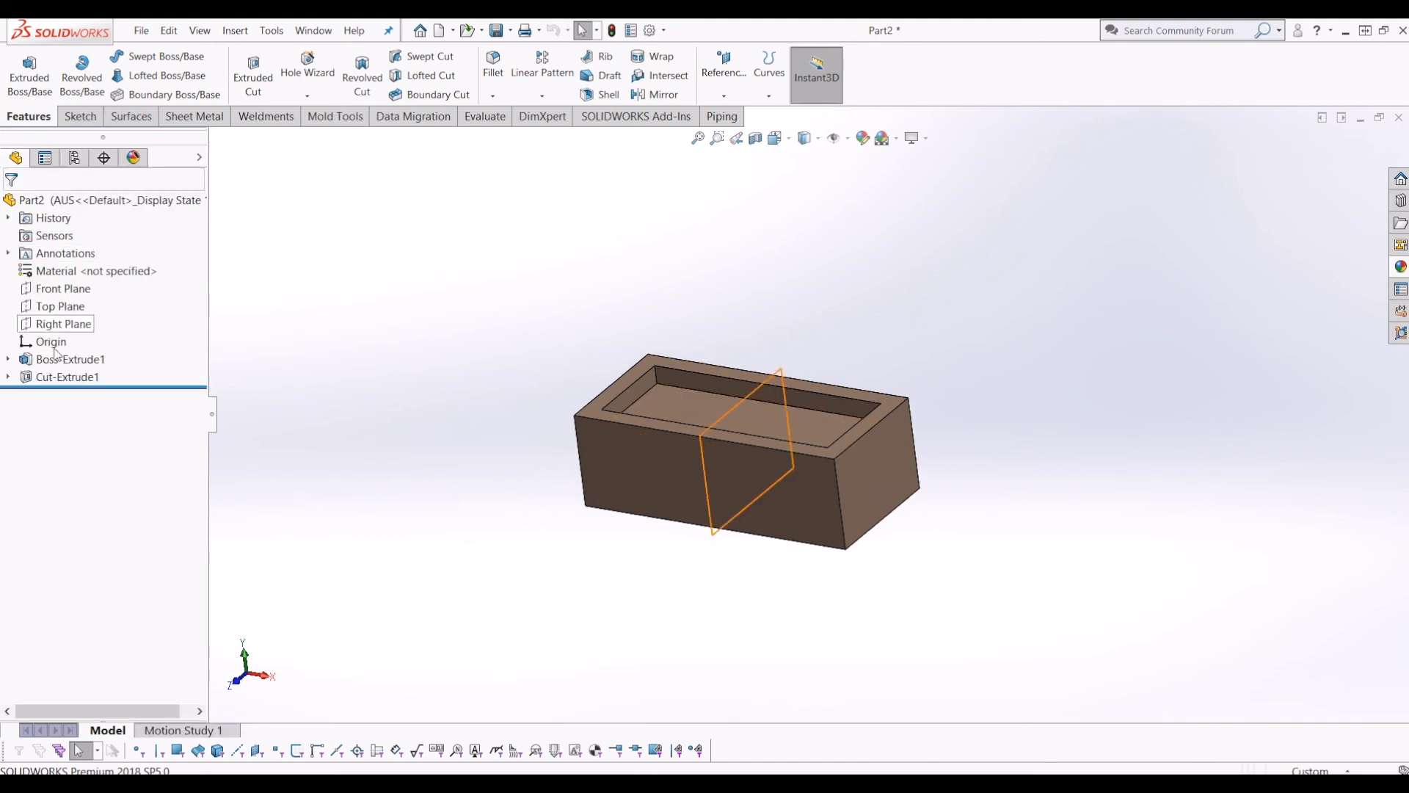
click(8, 359)
click(71, 377)
middle_drag(565, 503, 587, 488)
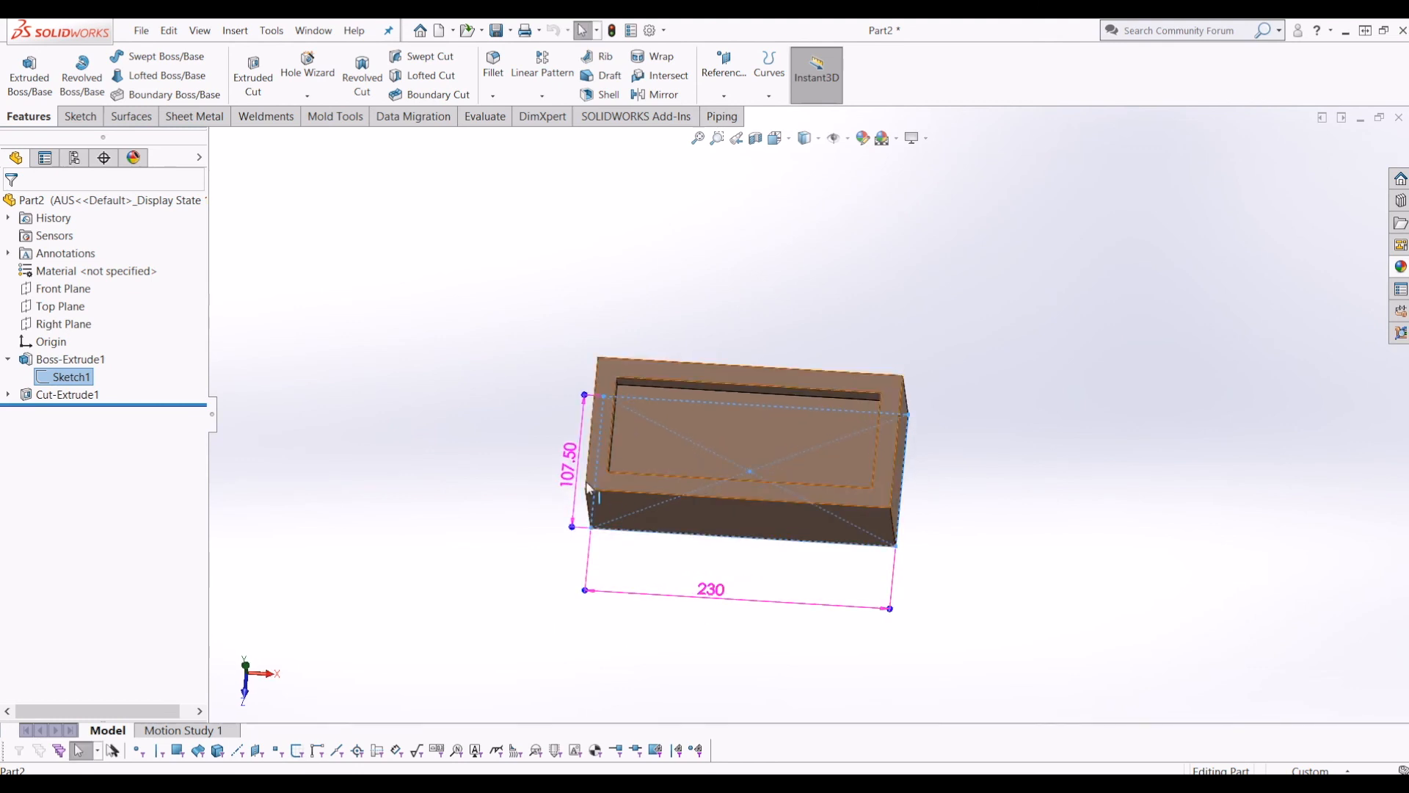
- Switch back and forth between the USA, UK and AUS configurations to compare brick sizes, ending with UK active
click(73, 157)
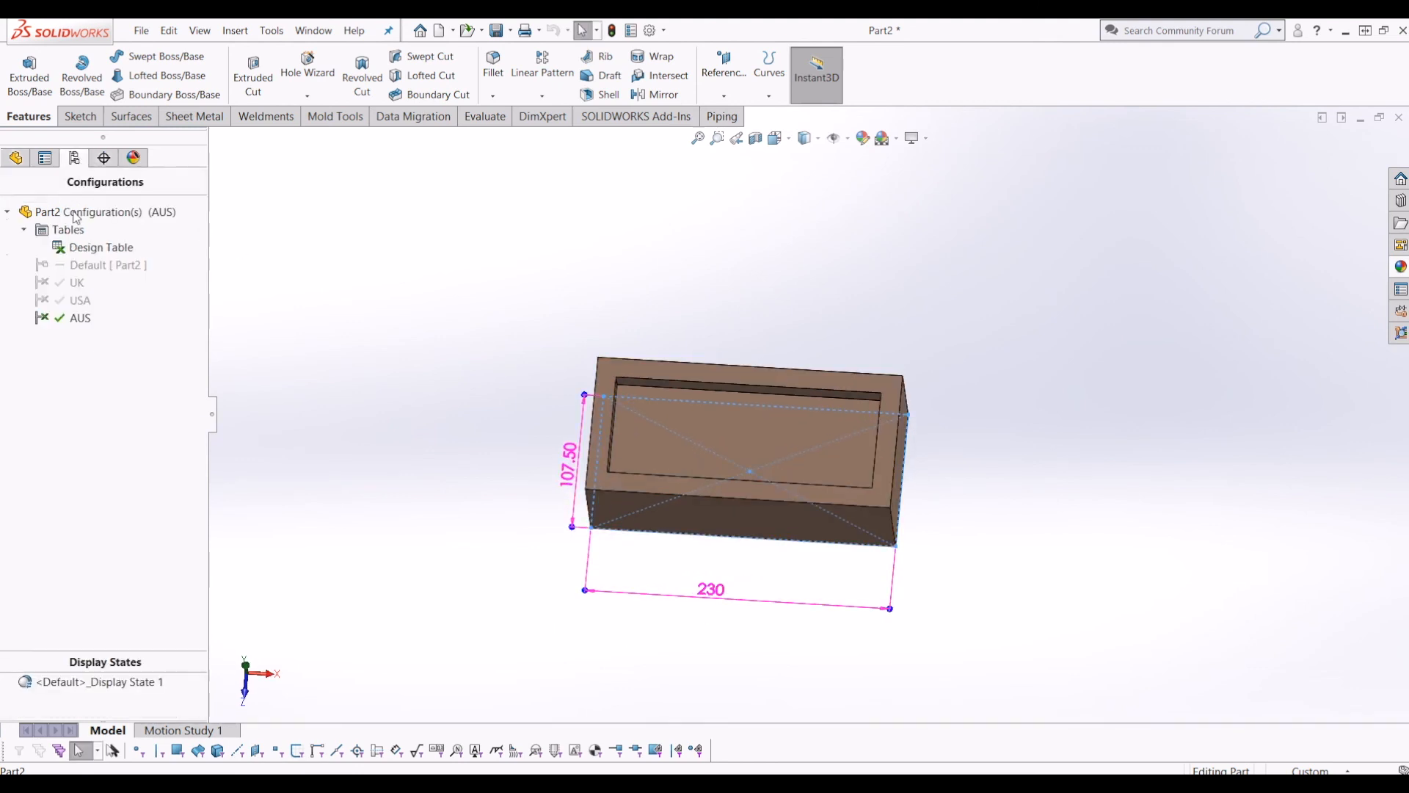
double_click(73, 300)
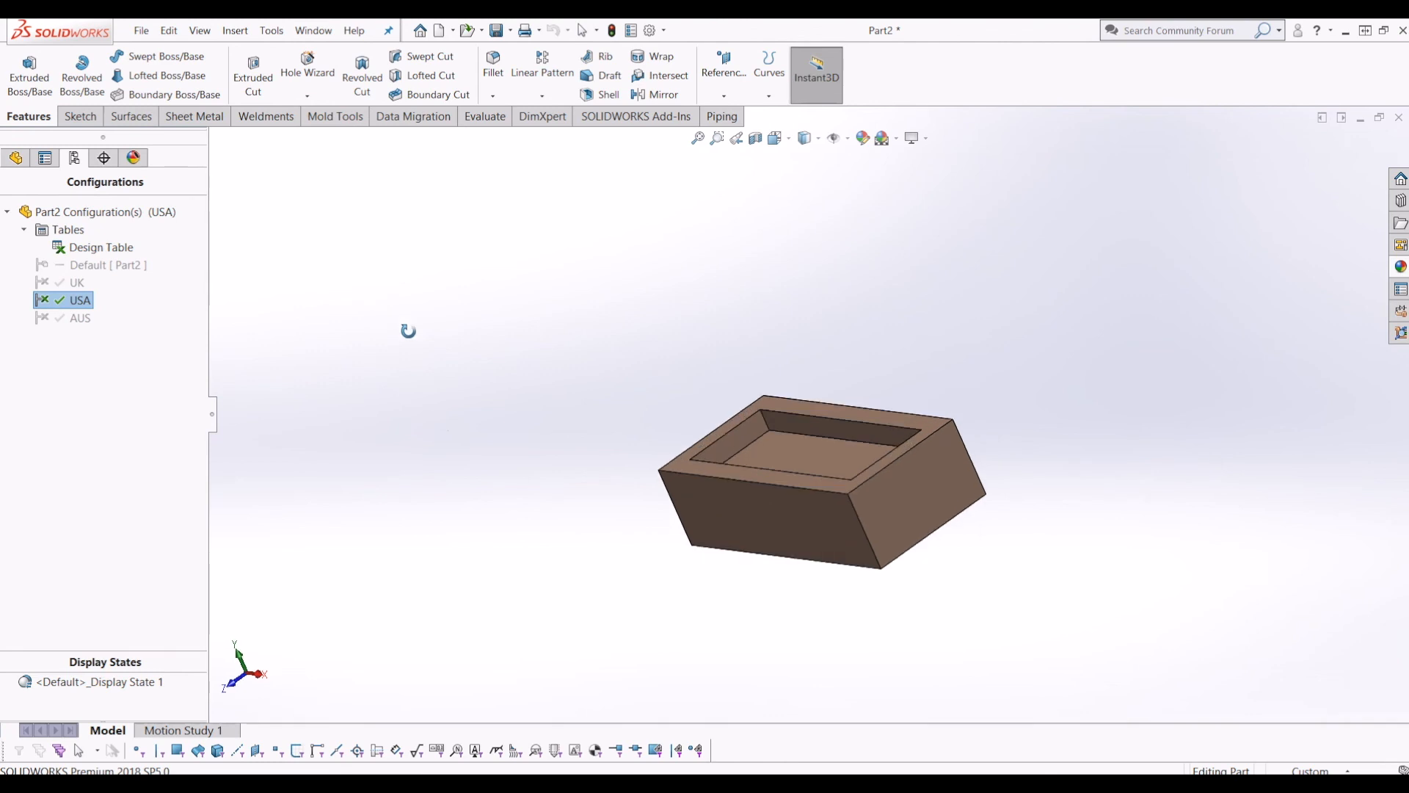
double_click(50, 287)
mouse_move(766, 499)
middle_down()
mouse_move(692, 526)
mouse_move(509, 528)
mouse_move(734, 499)
mouse_move(795, 468)
mouse_move(771, 497)
middle_up()
double_click(79, 300)
double_click(73, 319)
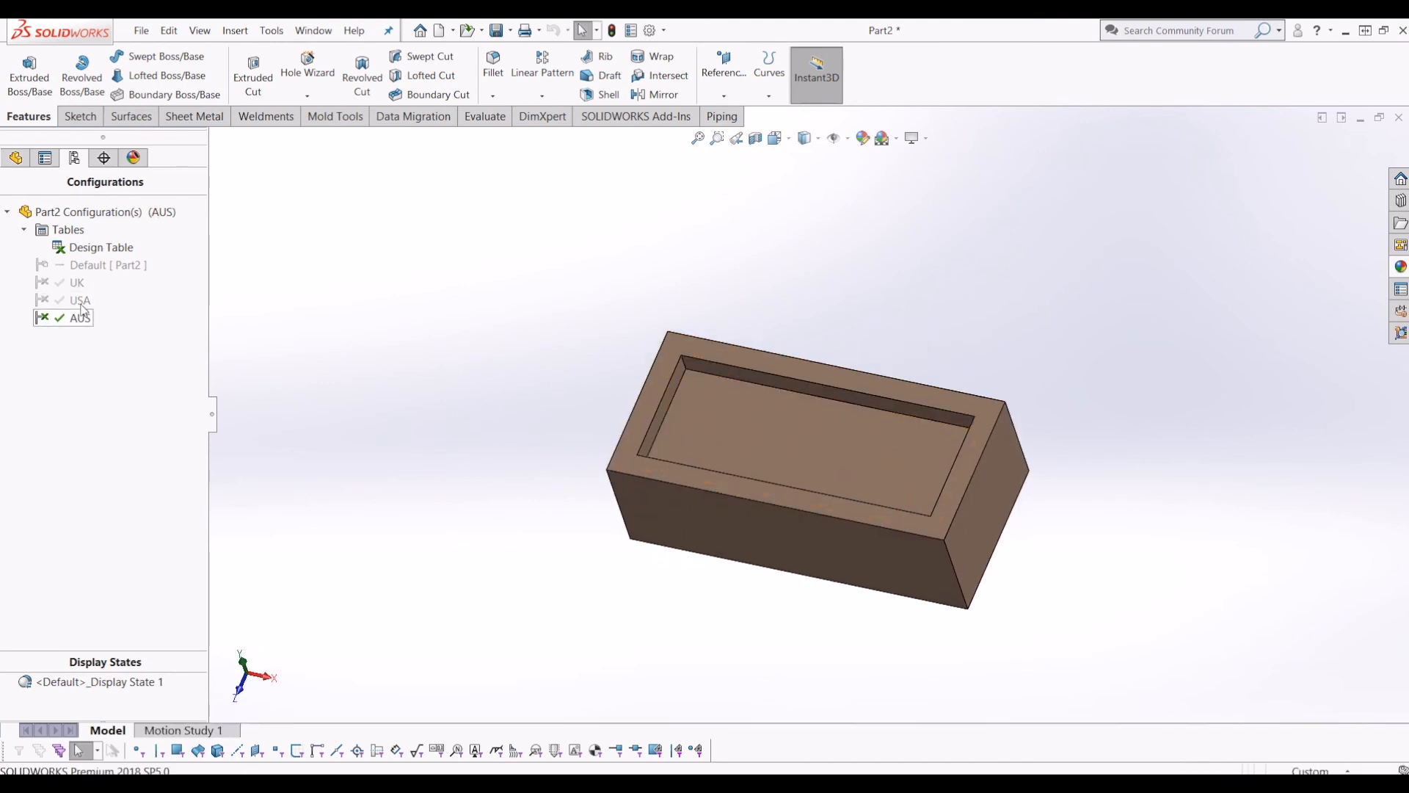
double_click(76, 283)
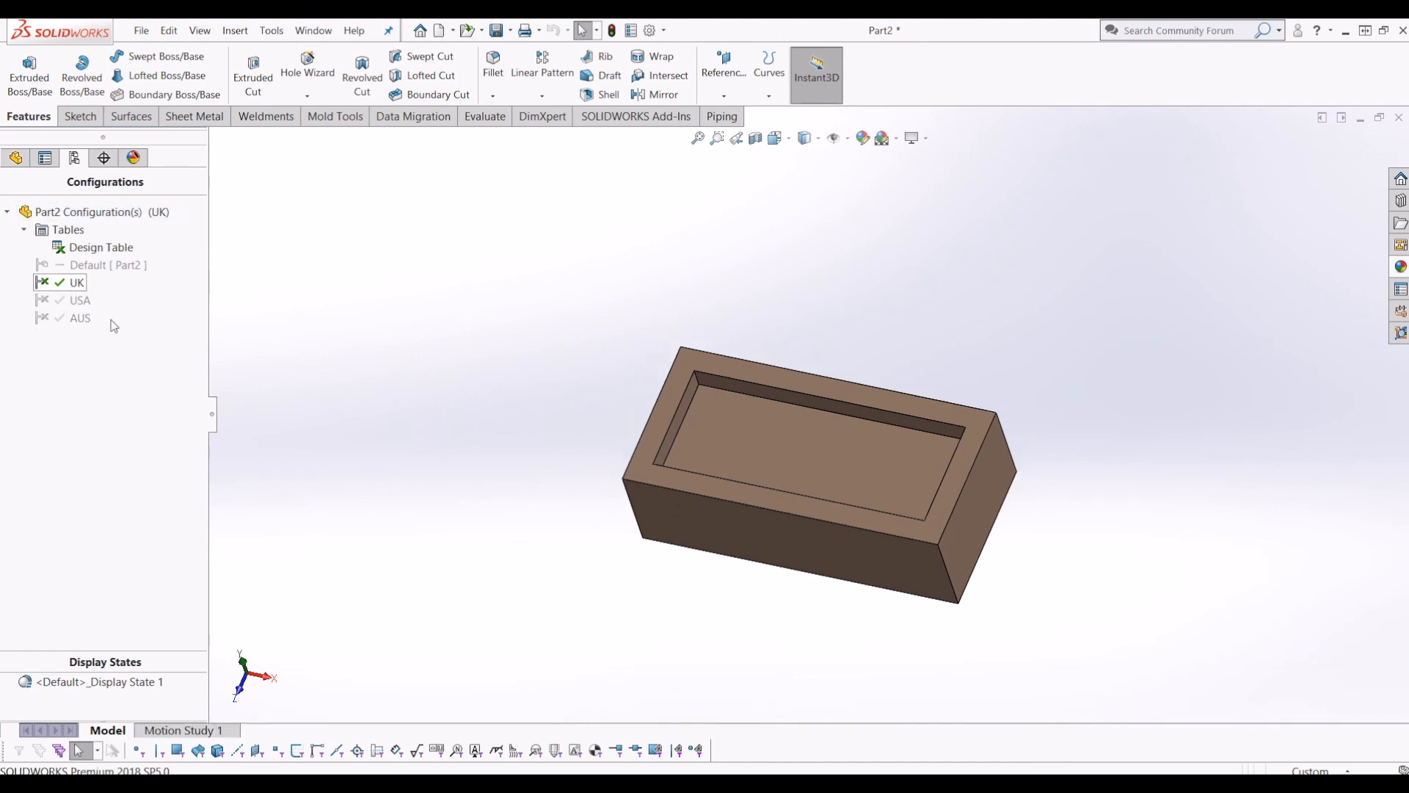